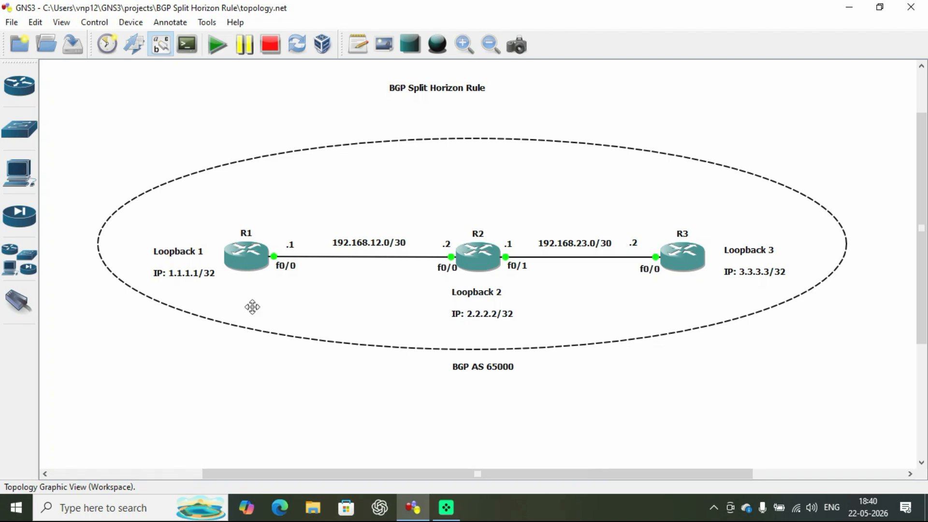
Open console sessions for routers R1, R2 and R3 from the topology
{"action": "right_click", "coordinate": [246, 262]}
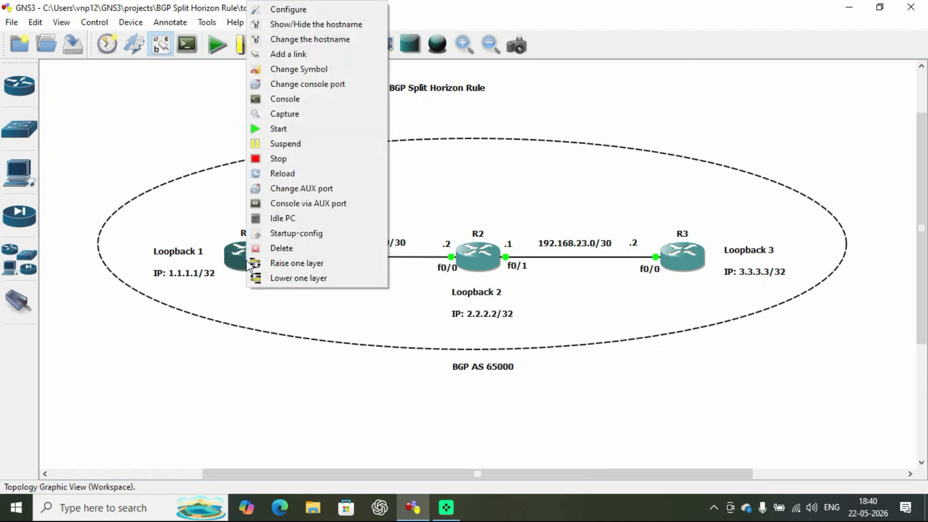
{"action": "left_click", "coordinate": [290, 104]}
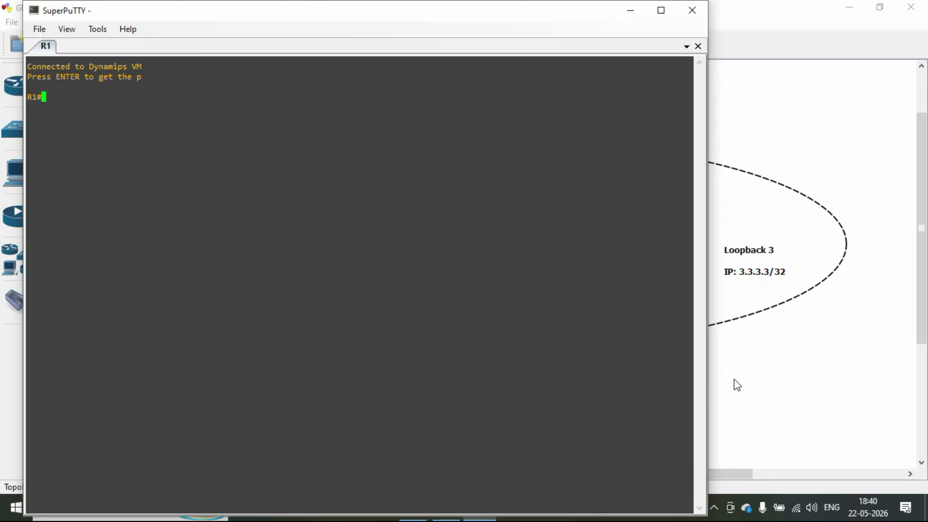
{"action": "left_click", "coordinate": [743, 388]}
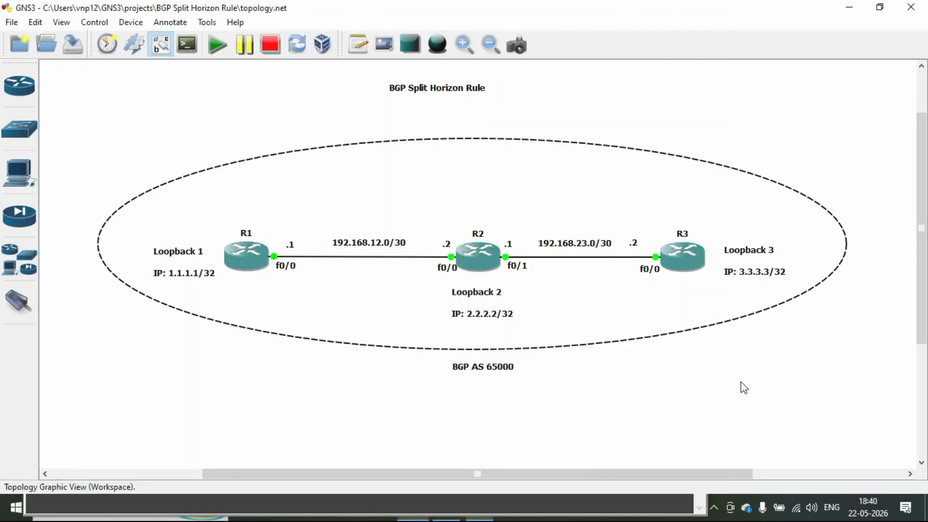
{"action": "right_click", "coordinate": [492, 266]}
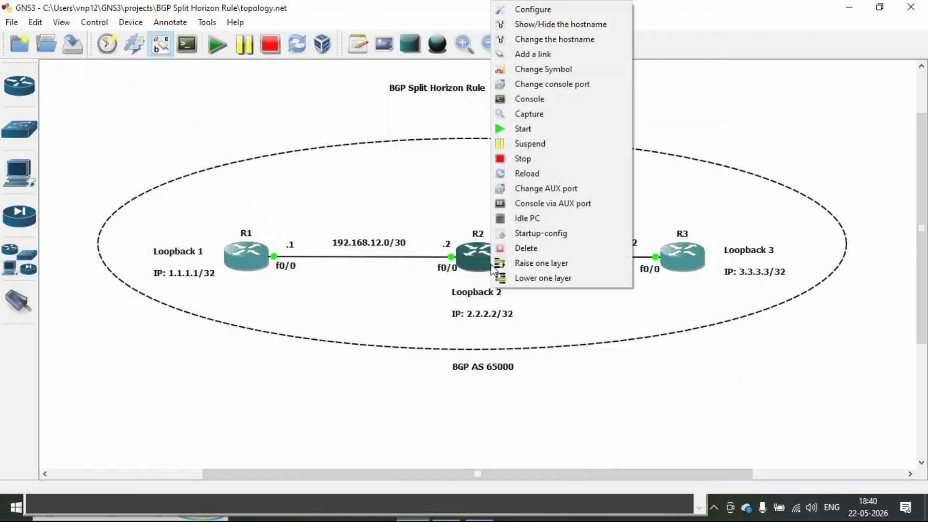
{"action": "left_click", "coordinate": [516, 104]}
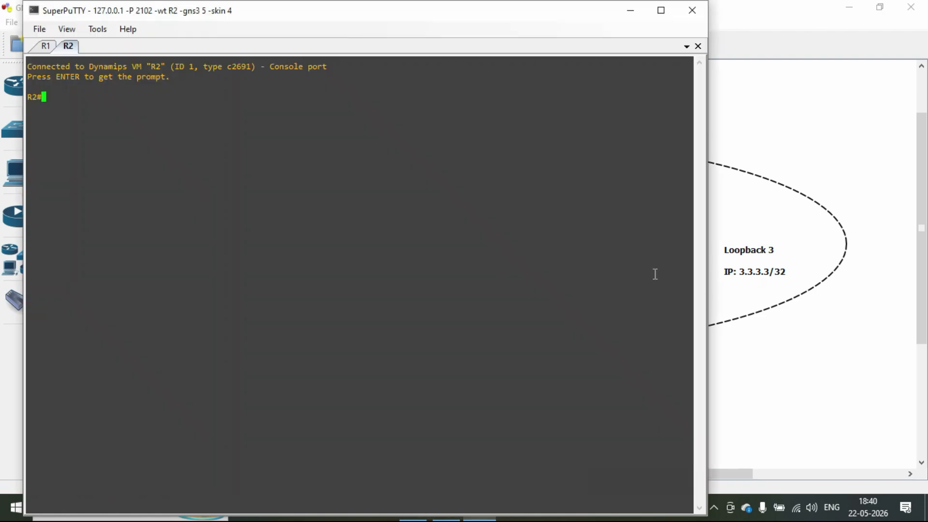
{"action": "left_click", "coordinate": [797, 341]}
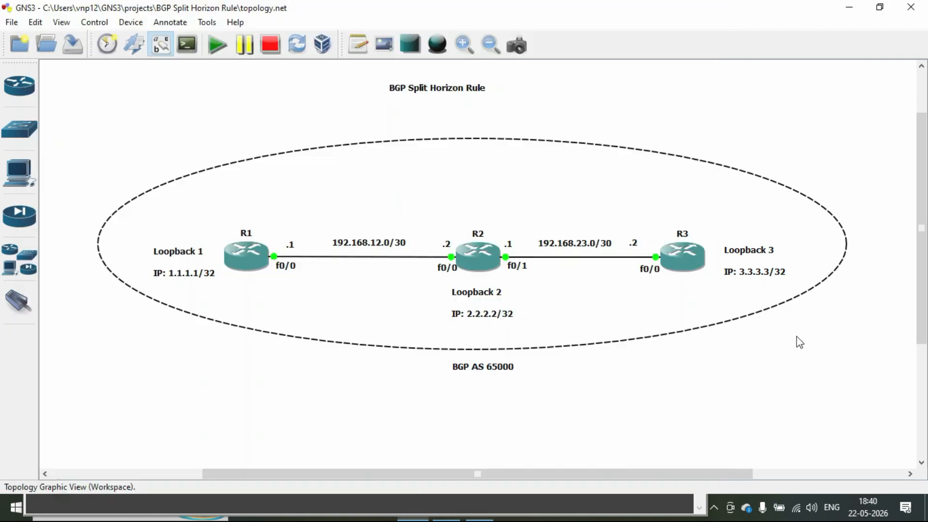
{"action": "right_click", "coordinate": [690, 257]}
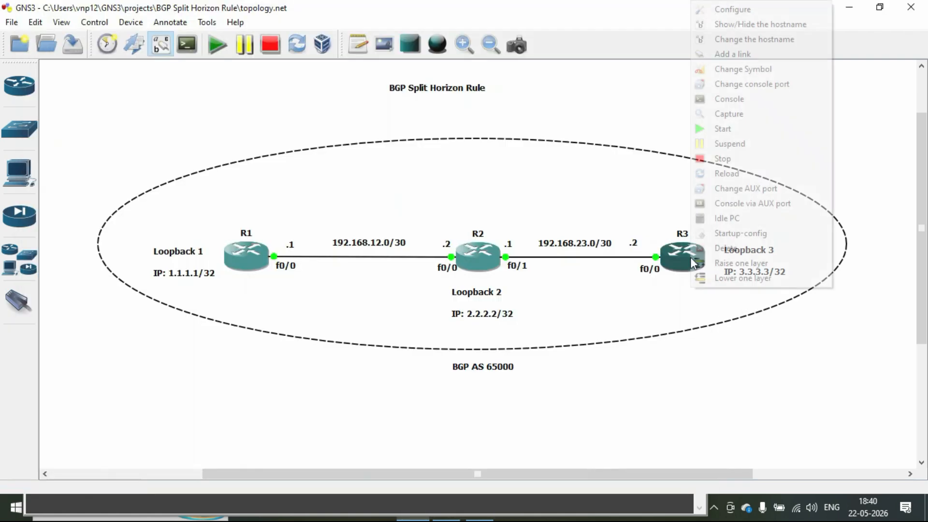
{"action": "left_click", "coordinate": [715, 99]}
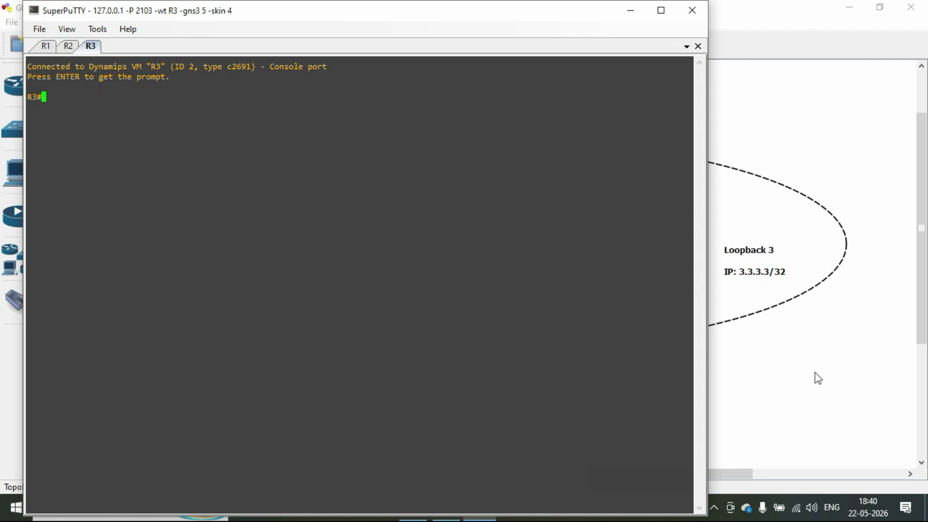
{"action": "left_click", "coordinate": [815, 373]}
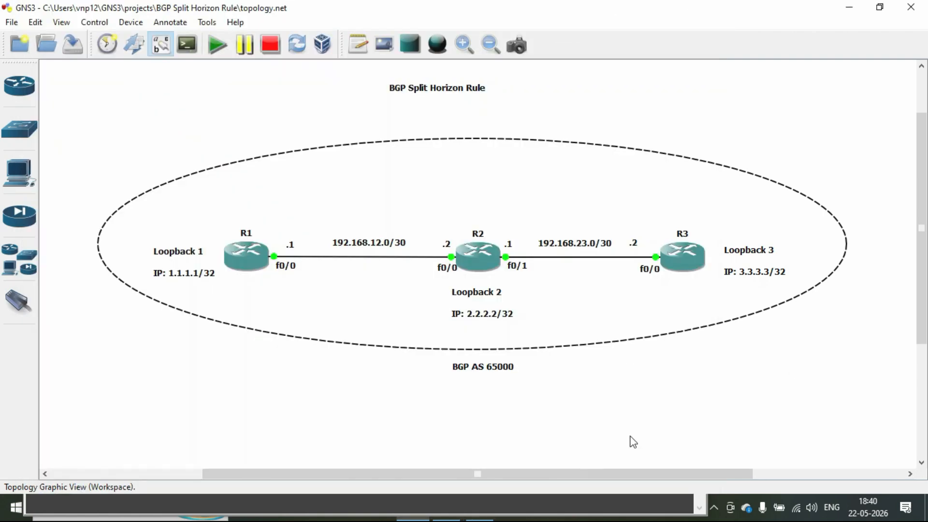
In R1's SuperPuTTY console, enter global configuration mode and open interface FastEthernet 0/0 for configuration
{"action": "left_click", "coordinate": [508, 507]}
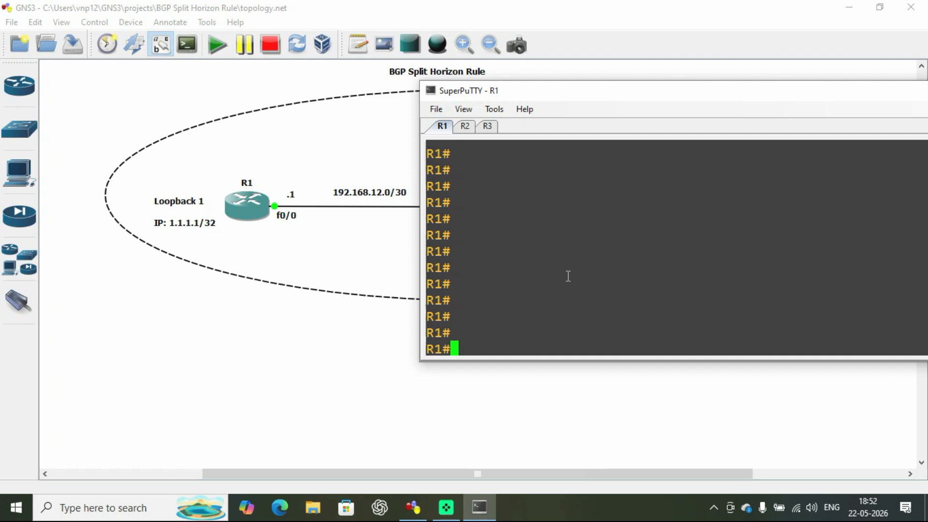
{"action": "type", "text": "conf t"}
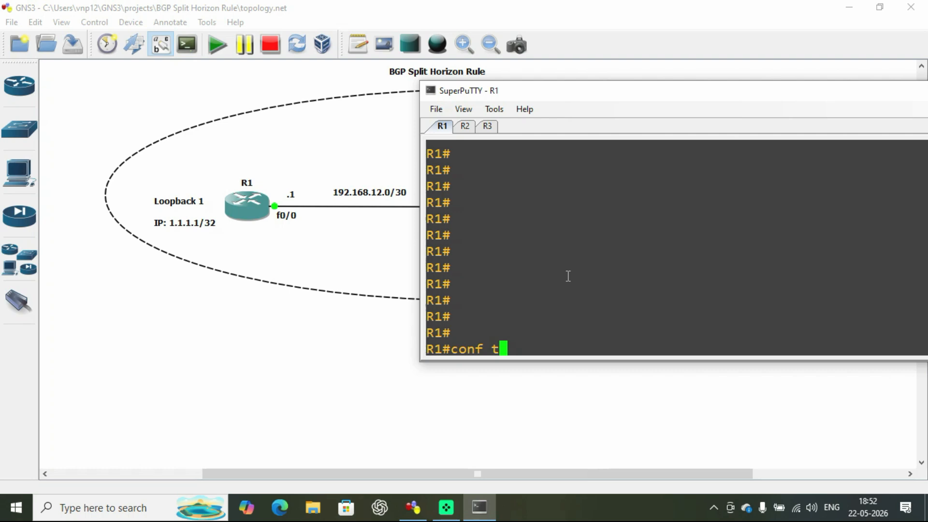
{"action": "key", "text": "Return"}
{"action": "key", "text": "Return"}
{"action": "key", "text": "Return"}
{"action": "key", "text": "Return"}
{"action": "type", "text": "int fa"}
{"action": "key", "text": "Tab"}
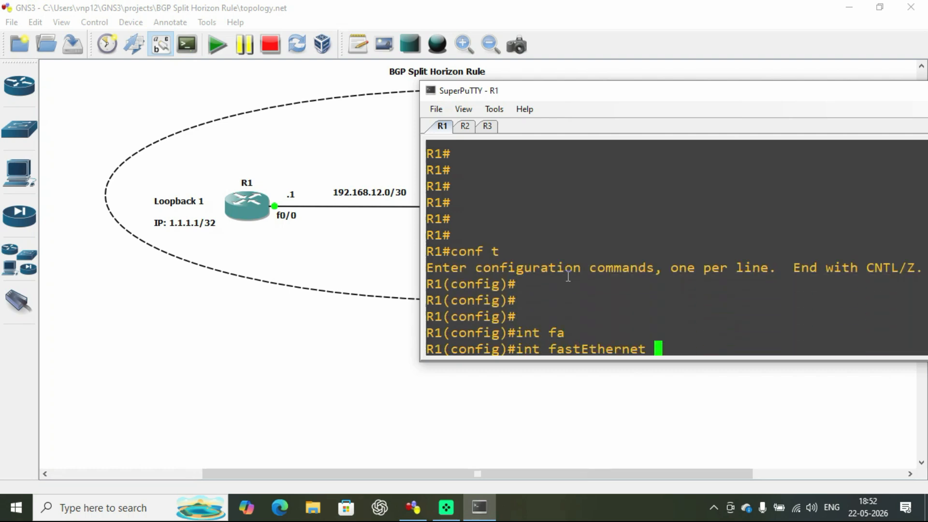
{"action": "type", "text": "0/0"}
{"action": "key", "text": "Return"}
{"action": "key", "text": "Return"}
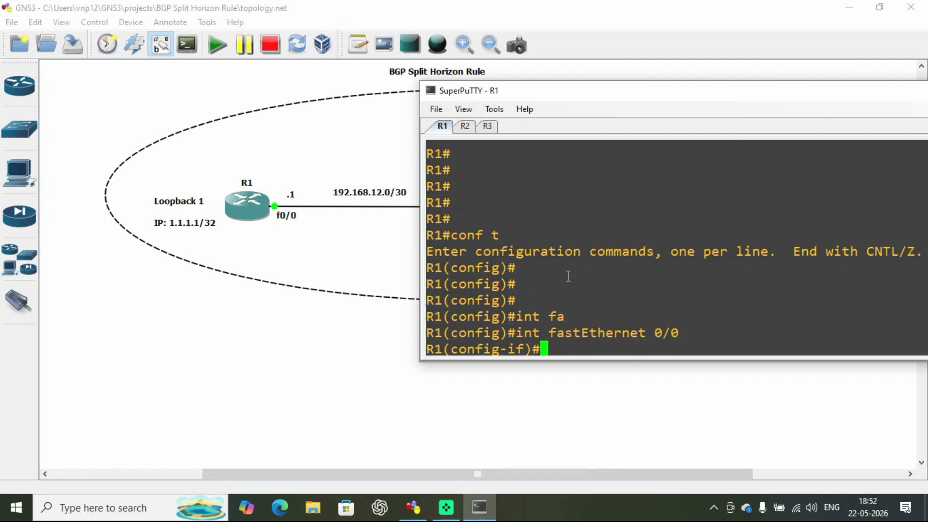
Assign IP address 192.168.12.1 with mask 255.255.255.252 to R1's FastEthernet 0/0 interface
{"action": "type", "text": "ip a"}
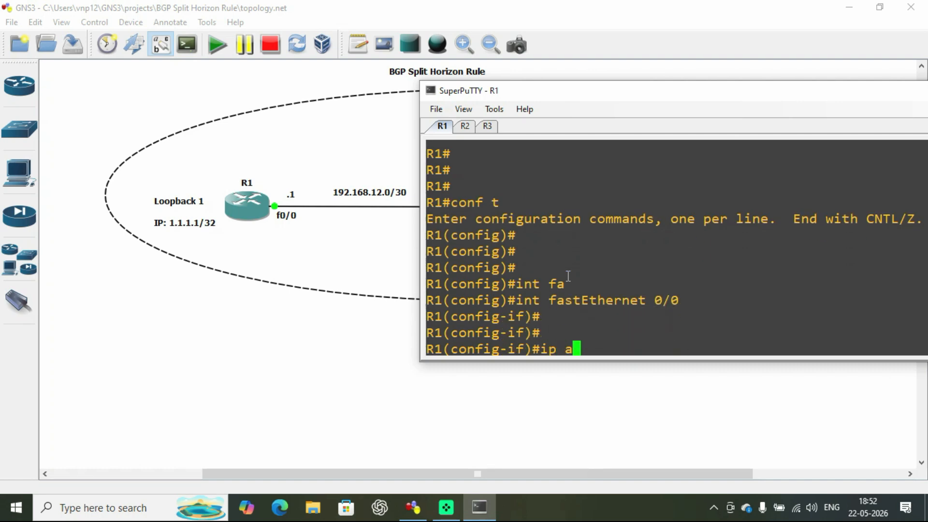
{"action": "type", "text": "dd 192."}
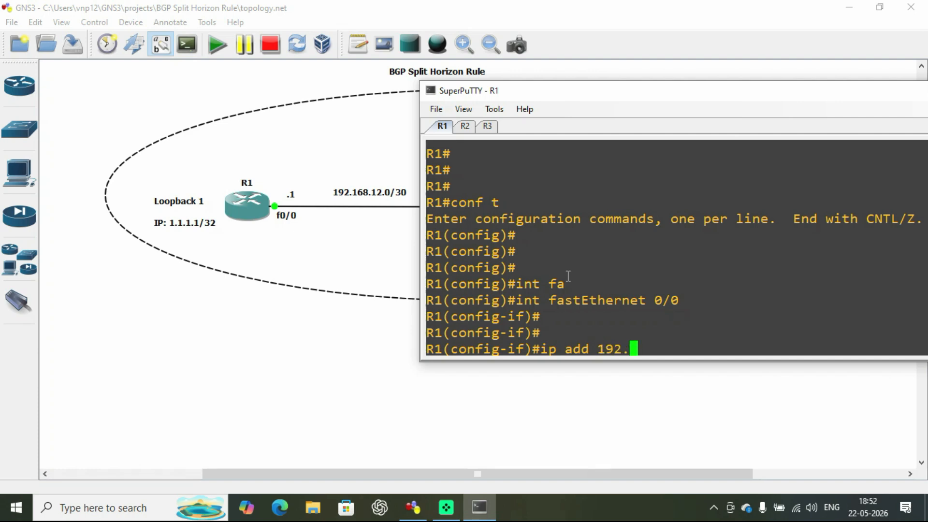
{"action": "type", "text": "168.12."}
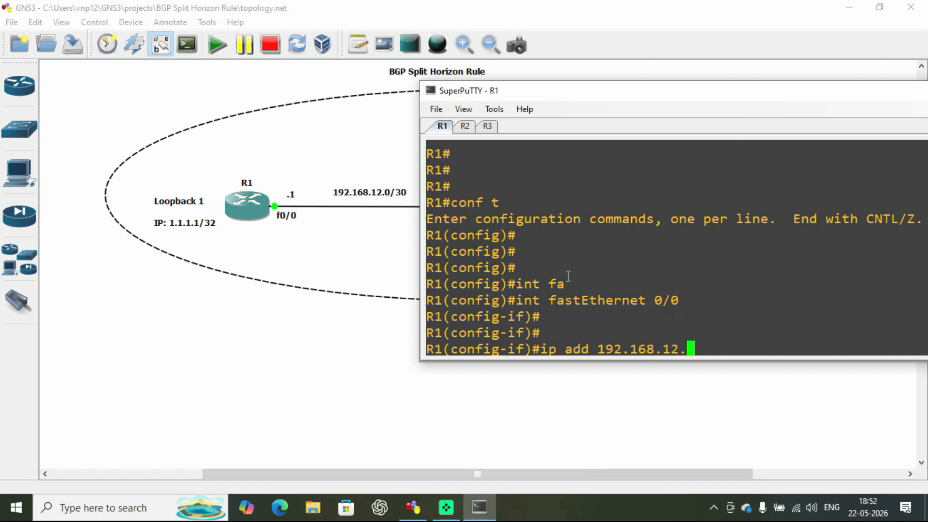
{"action": "type", "text": "1 255.255.255."}
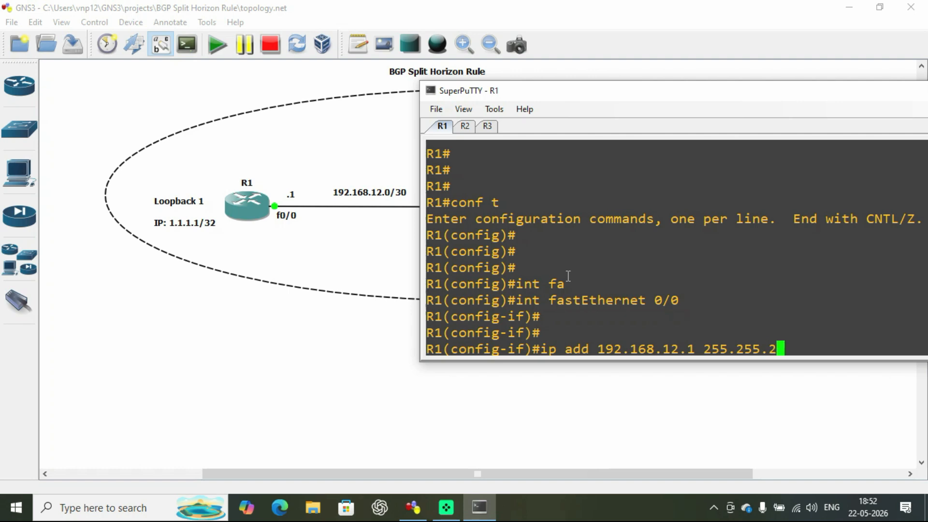
{"action": "type", "text": "252"}
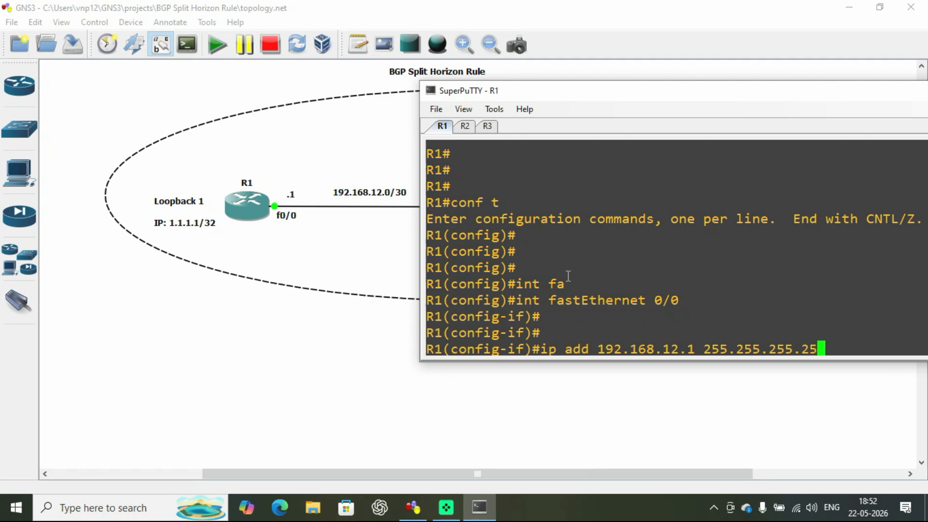
{"action": "key", "text": "Return"}
{"action": "key", "text": "Return"}
Enable R1's FastEthernet 0/0 with no shut and exit to global configuration mode
{"action": "type", "text": "no shut"}
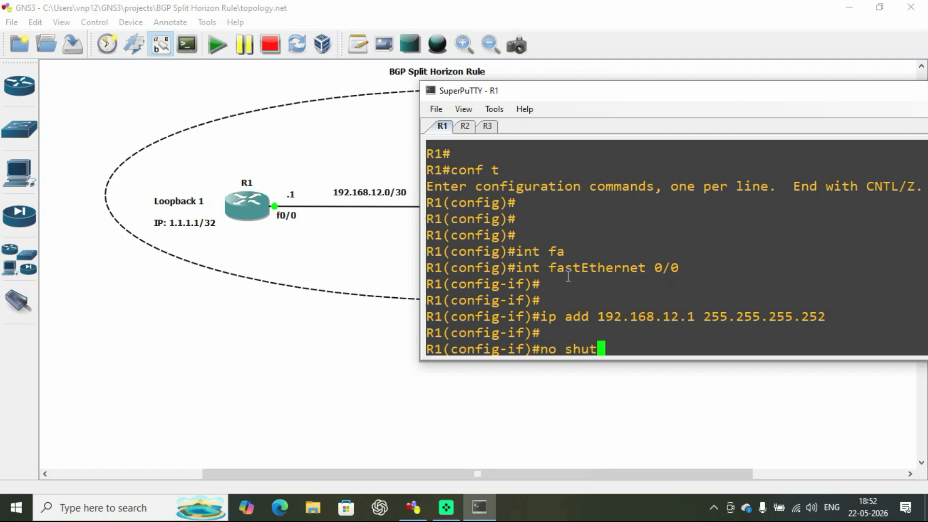
{"action": "key", "text": "Return"}
{"action": "key", "text": "Return"}
{"action": "type", "text": "exit"}
{"action": "key", "text": "Return"}
{"action": "key", "text": "Return"}
{"action": "key", "text": "Return"}
{"action": "key", "text": "Return"}
{"action": "key", "text": "Return"}
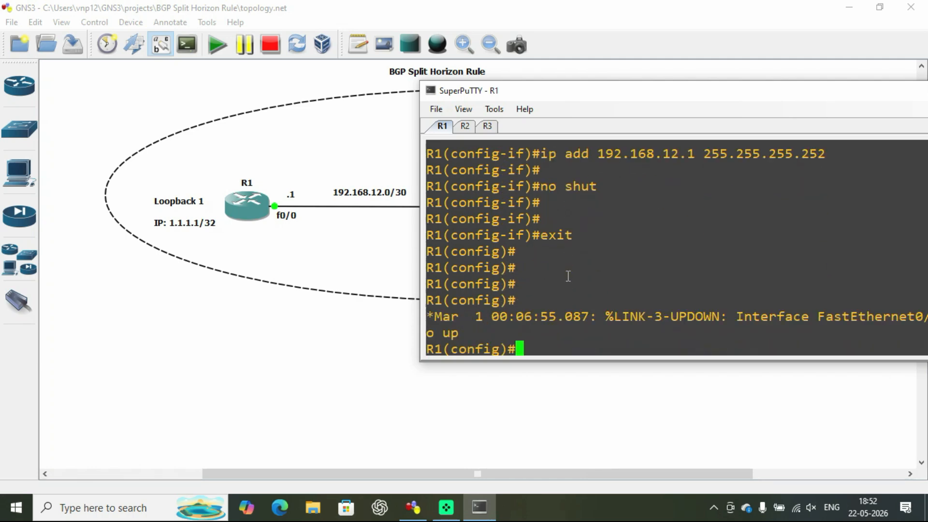
{"action": "key", "text": "Return"}
{"action": "key", "text": "Return"}
{"action": "key", "text": "Return"}
{"action": "key", "text": "Return"}
{"action": "key", "text": "Return"}
Create interface loopback 1 on R1 and enter its interface configuration mode
{"action": "type", "text": "i"}
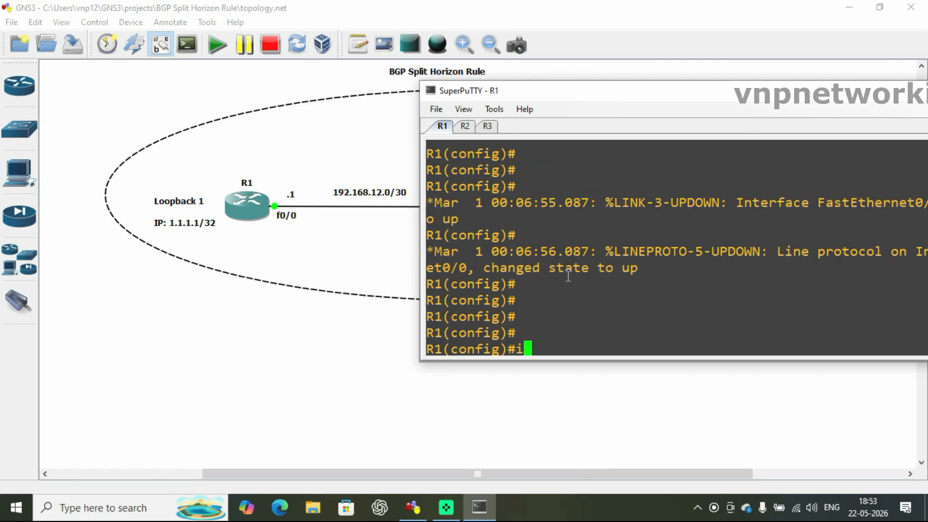
{"action": "type", "text": "nt"}
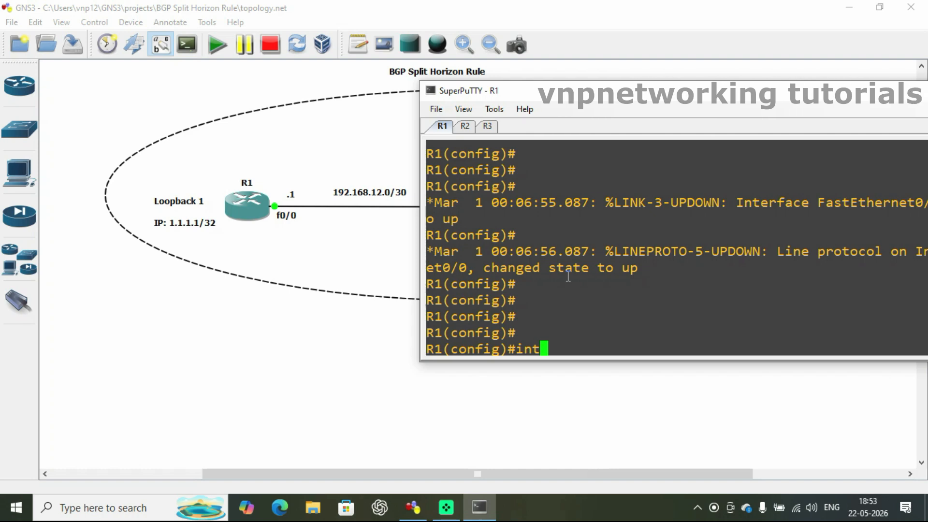
{"action": "type", "text": " loopback 1"}
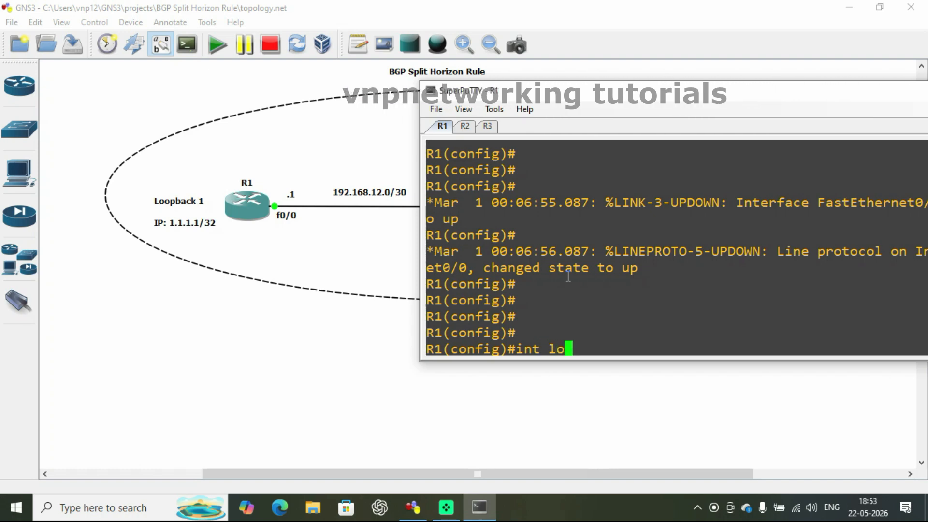
{"action": "key", "text": "Tab"}
{"action": "type", "text": "1"}
{"action": "key", "text": "Return"}
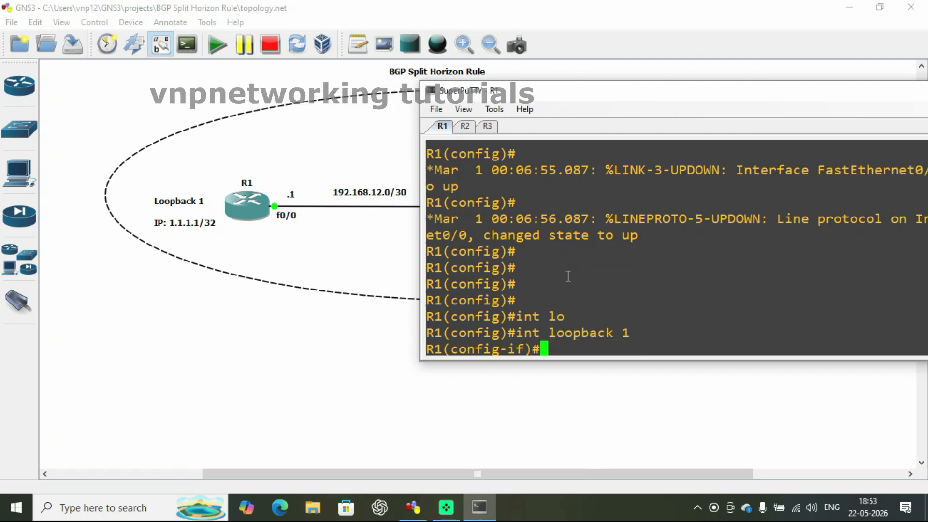
{"action": "key", "text": "Return"}
Assign IP address 1.1.1.1 with mask 255.255.255.255 to R1's loopback 1 interface
{"action": "type", "text": "ip a"}
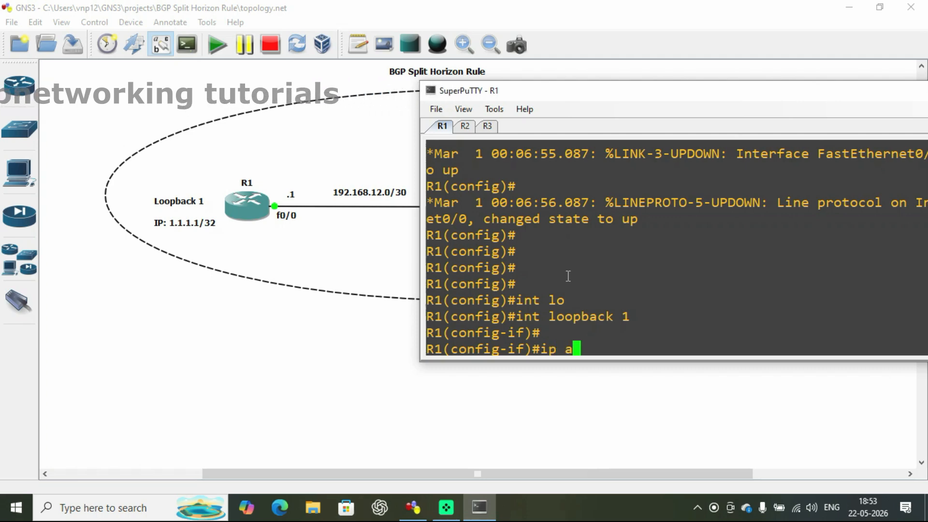
{"action": "type", "text": "dd "}
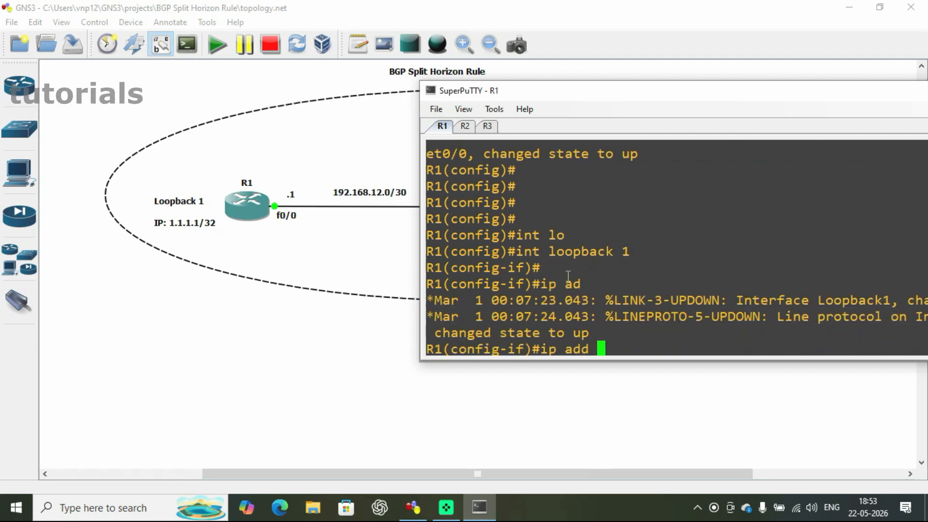
{"action": "type", "text": "1.1.1.1 "}
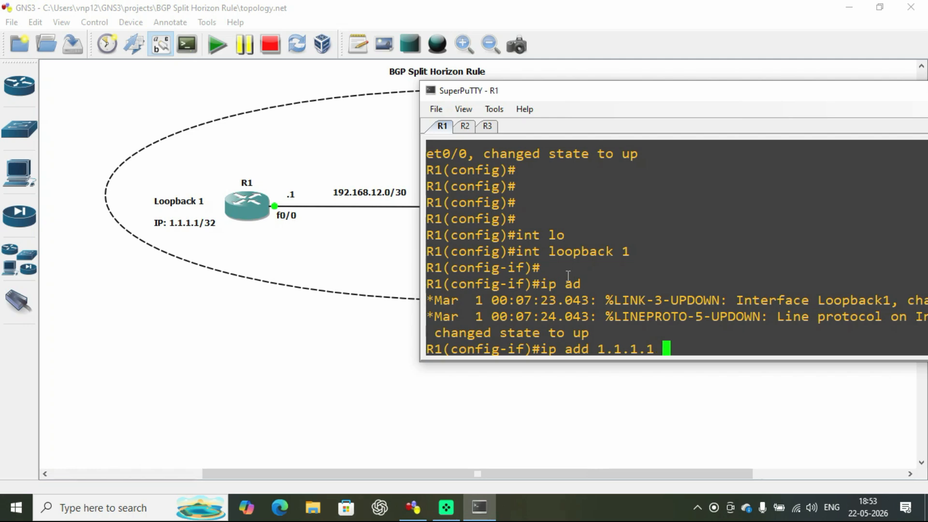
{"action": "type", "text": "255.255.2555.2"}
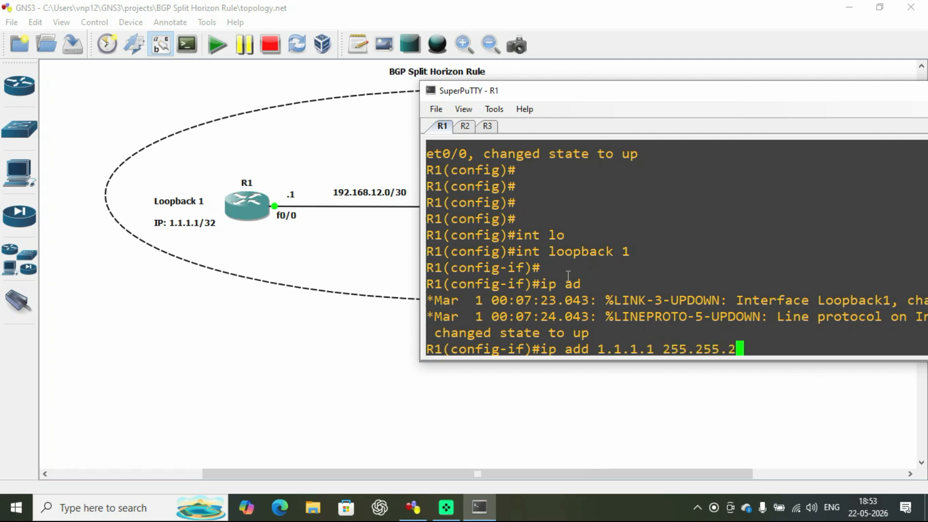
{"action": "key", "text": "BackSpace"}
{"action": "type", "text": ".255"}
{"action": "key", "text": "Return"}
{"action": "key", "text": "Return"}
{"action": "key", "text": "Return"}
Leave configuration mode on R1 and save the running configuration with the wri command
{"action": "type", "text": "exit"}
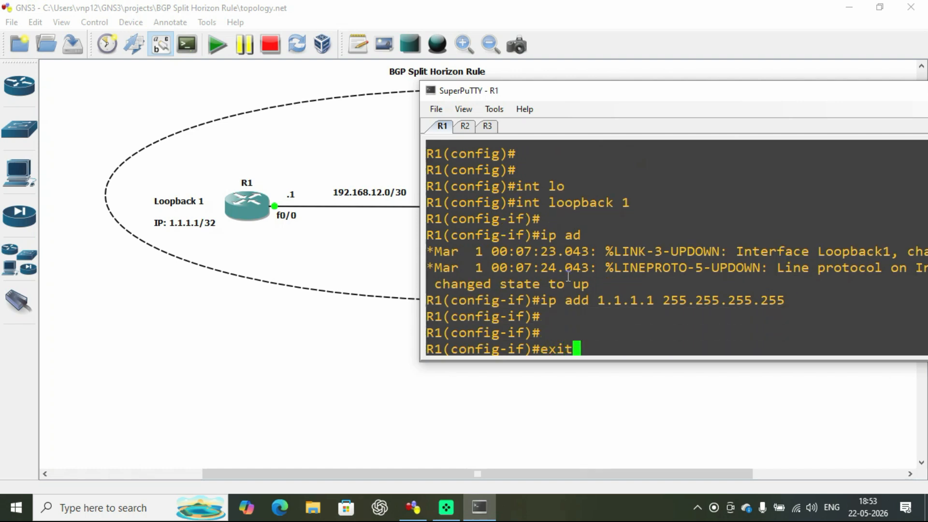
{"action": "key", "text": "Return"}
{"action": "key", "text": "Return"}
{"action": "key", "text": "Return"}
{"action": "type", "text": "end"}
{"action": "key", "text": "Return"}
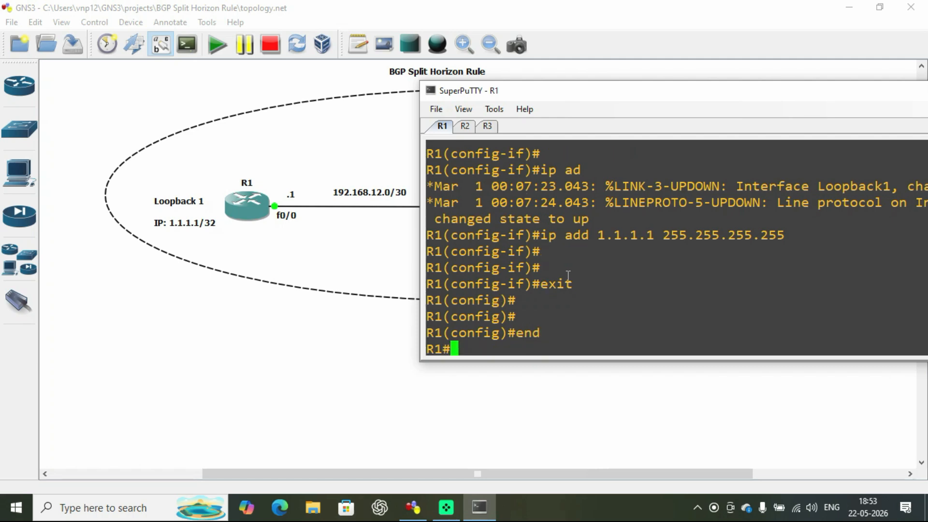
{"action": "key", "text": "Return"}
{"action": "type", "text": "wri"}
{"action": "key", "text": "Return"}
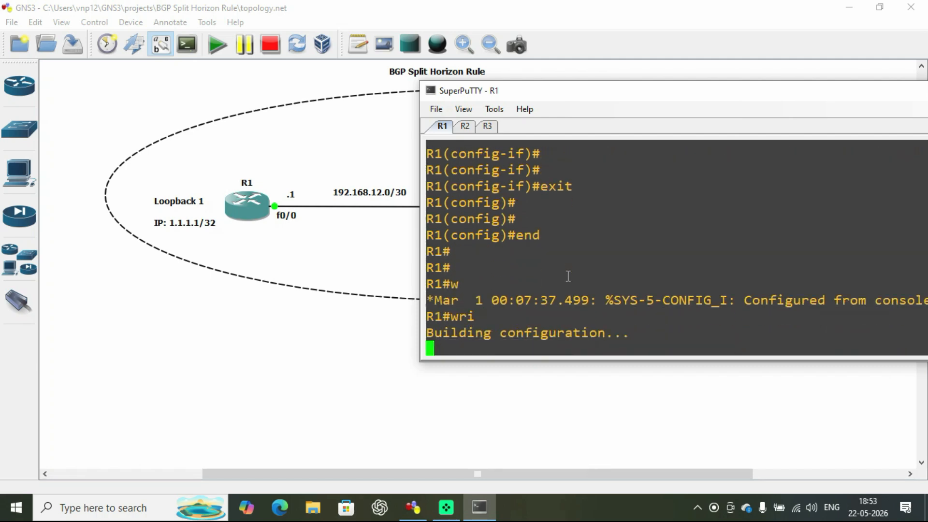
{"action": "key", "text": "Return"}
Maximize the console window and list R1's interface addresses and status with sh ip int brief
{"action": "double_click", "coordinate": [647, 91]}
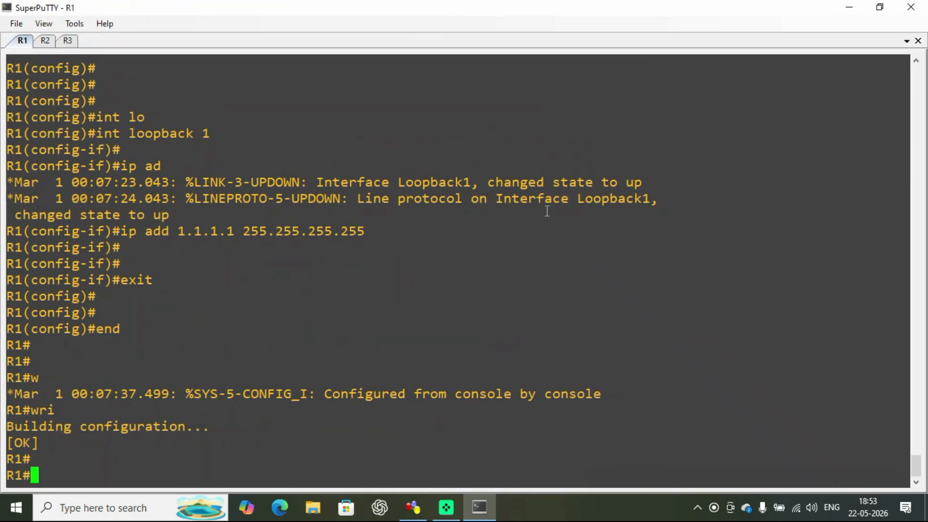
{"action": "key", "text": "Return"}
{"action": "key", "text": "Return"}
{"action": "key", "text": "Return"}
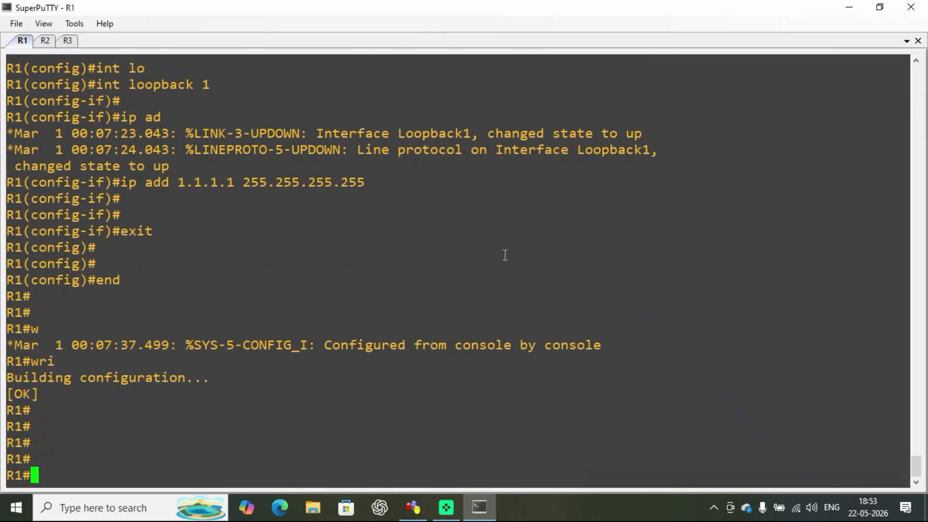
{"action": "type", "text": "sh ip int "}
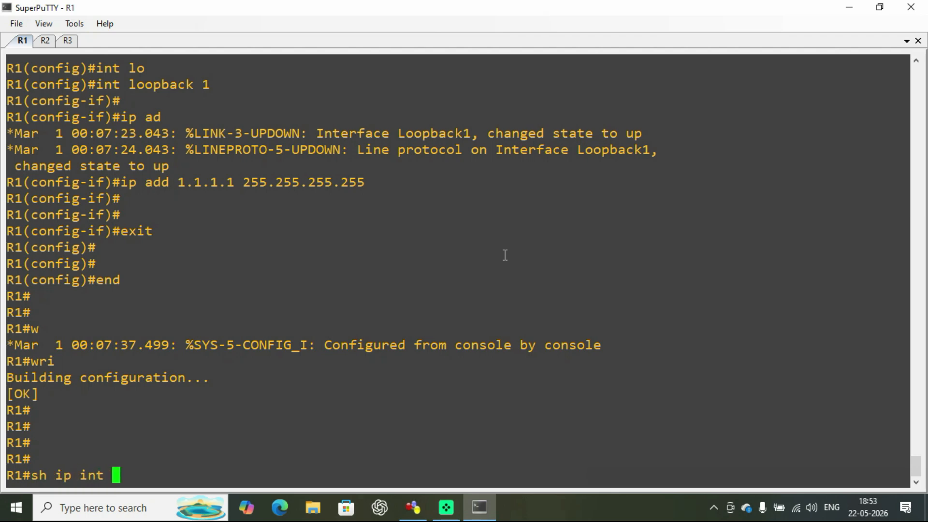
{"action": "type", "text": "brief"}
{"action": "key", "text": "Return"}
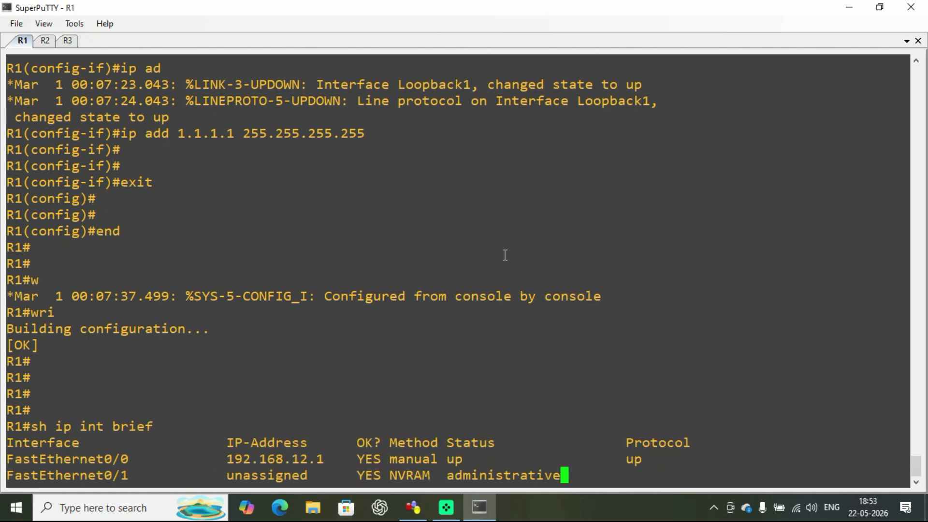
Examine the addresses and up/down status of FastEthernet0/0 and Loopback1 in R1's interface summary
{"action": "key", "text": "Return"}
{"action": "key", "text": "Return"}
{"action": "key", "text": "Return"}
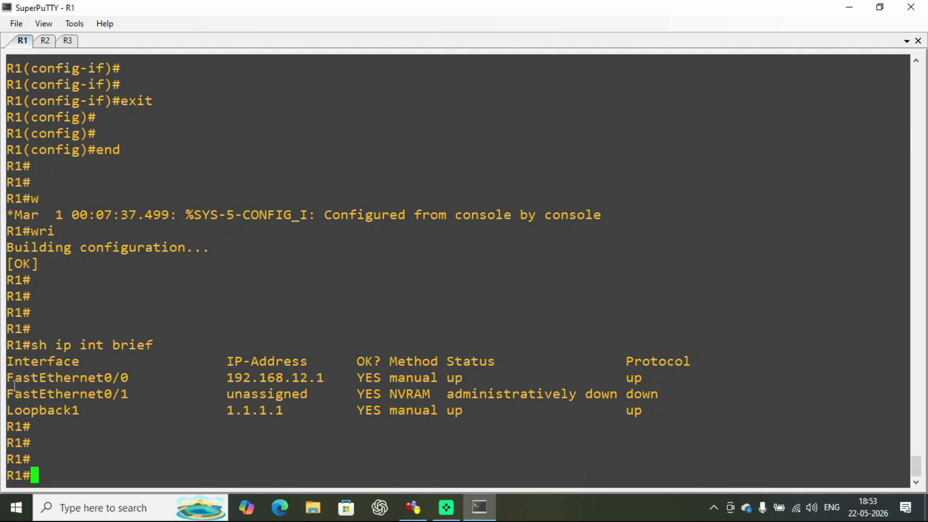
{"action": "left_click_drag", "start_coordinate": [13, 380], "coordinate": [125, 382]}
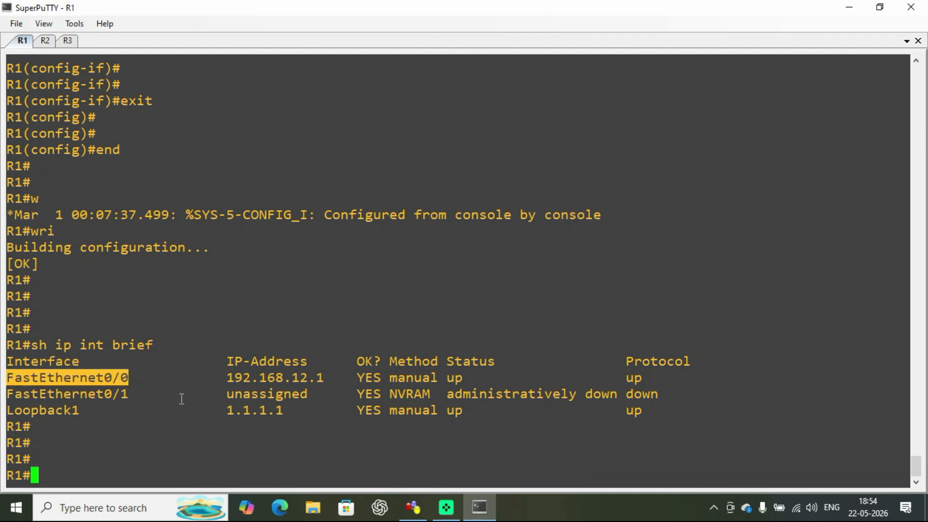
{"action": "left_click_drag", "start_coordinate": [229, 379], "coordinate": [326, 378]}
{"action": "left_click_drag", "start_coordinate": [449, 378], "coordinate": [641, 375]}
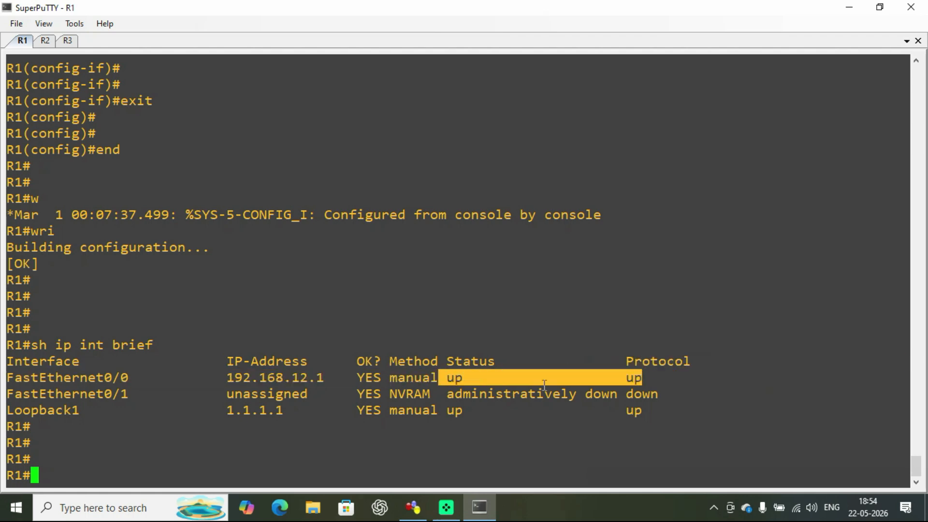
{"action": "left_click_drag", "start_coordinate": [17, 411], "coordinate": [68, 413]}
{"action": "left_click_drag", "start_coordinate": [225, 412], "coordinate": [283, 413]}
{"action": "left_click_drag", "start_coordinate": [439, 411], "coordinate": [641, 412]}
{"action": "left_click", "coordinate": [274, 465]}
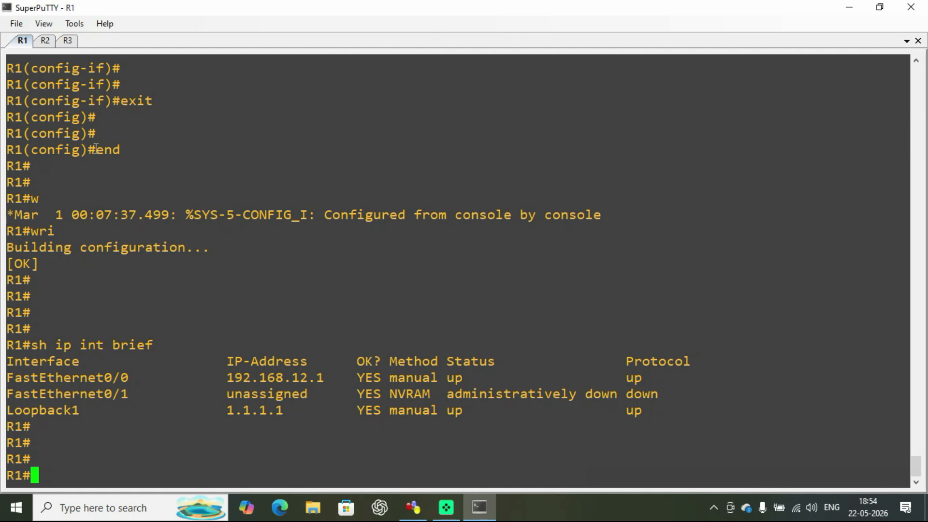
Switch to the R2 console, restore the smaller window over the topology, and enter global configuration mode with conf t
{"action": "left_click", "coordinate": [49, 44]}
{"action": "key", "text": "super+Down"}
{"action": "type", "text": "s"}
{"action": "key", "text": "BackSpace"}
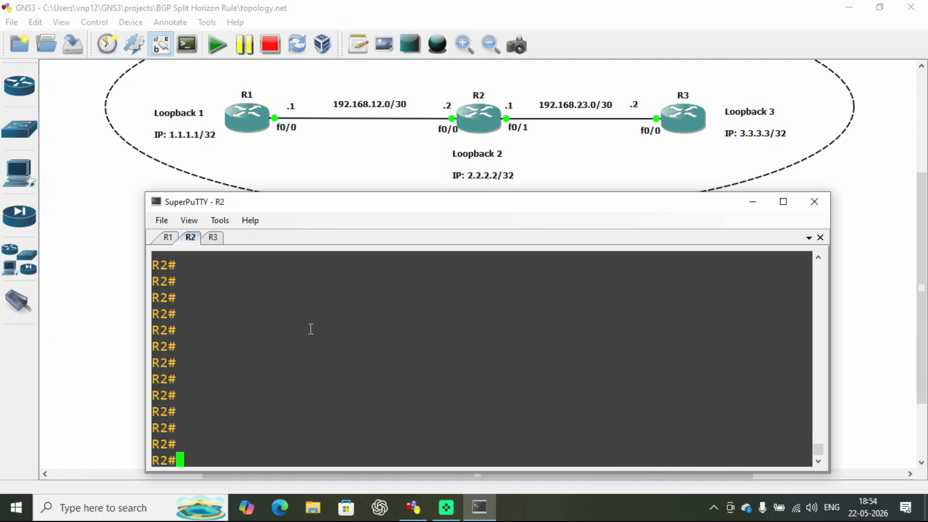
{"action": "type", "text": "conf t"}
{"action": "key", "text": "Return"}
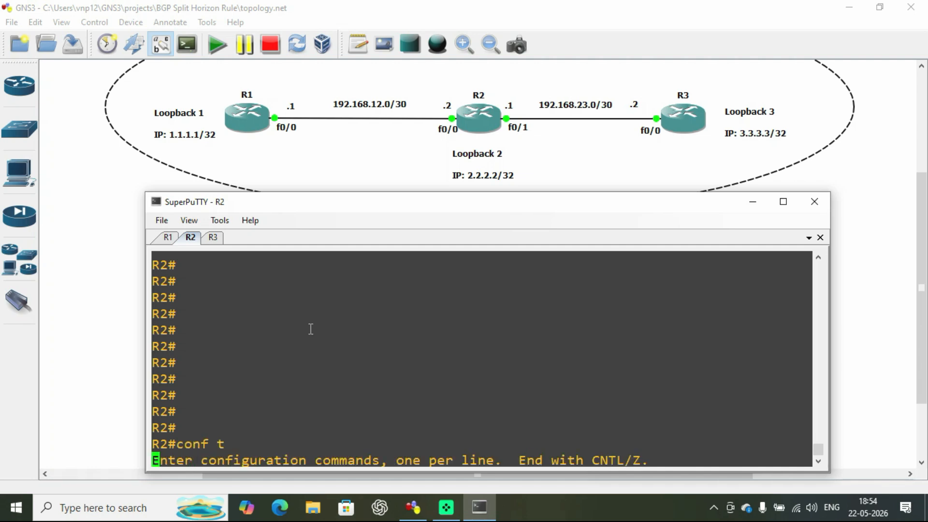
{"action": "key", "text": "Return"}
{"action": "key", "text": "Return"}
Assign IP address 192.168.12.2 with mask 255.255.255.252 to R2's fastEthernet 0/0 interface
{"action": "type", "text": "int fa"}
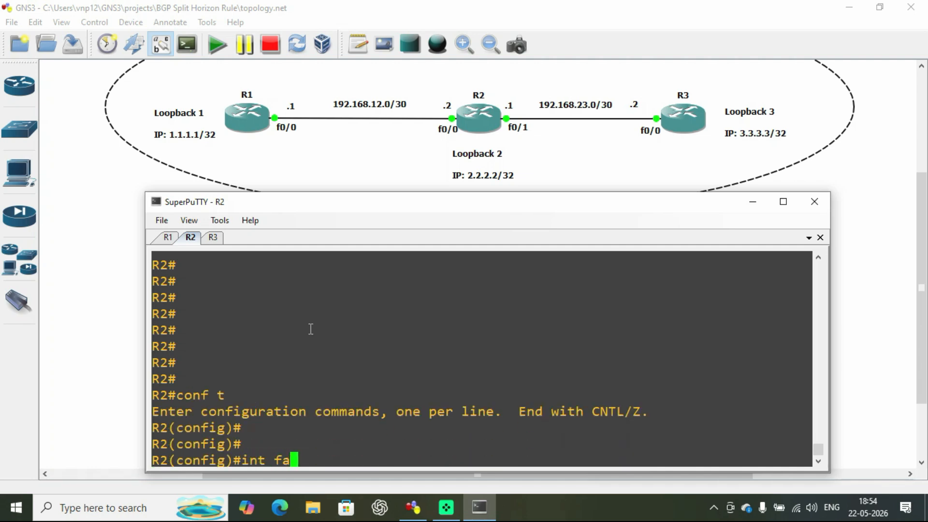
{"action": "key", "text": "Tab"}
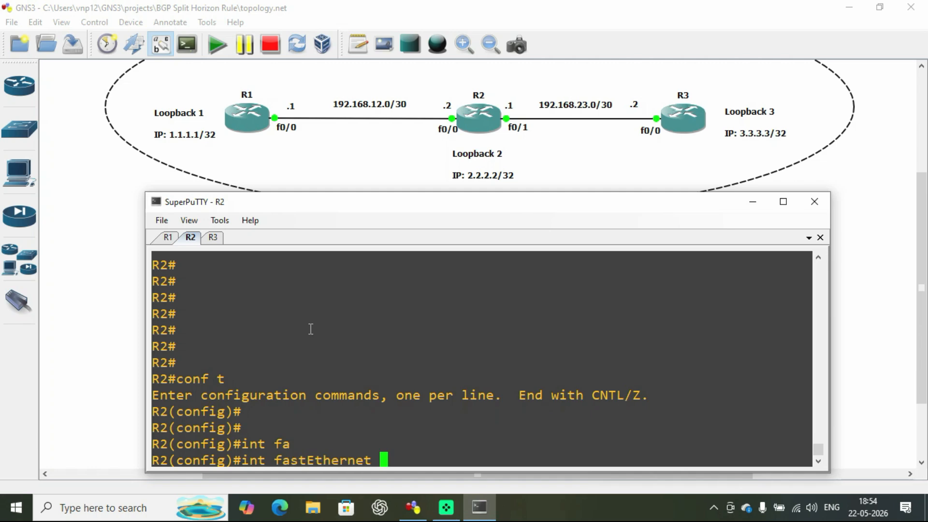
{"action": "type", "text": "0/0"}
{"action": "key", "text": "Return"}
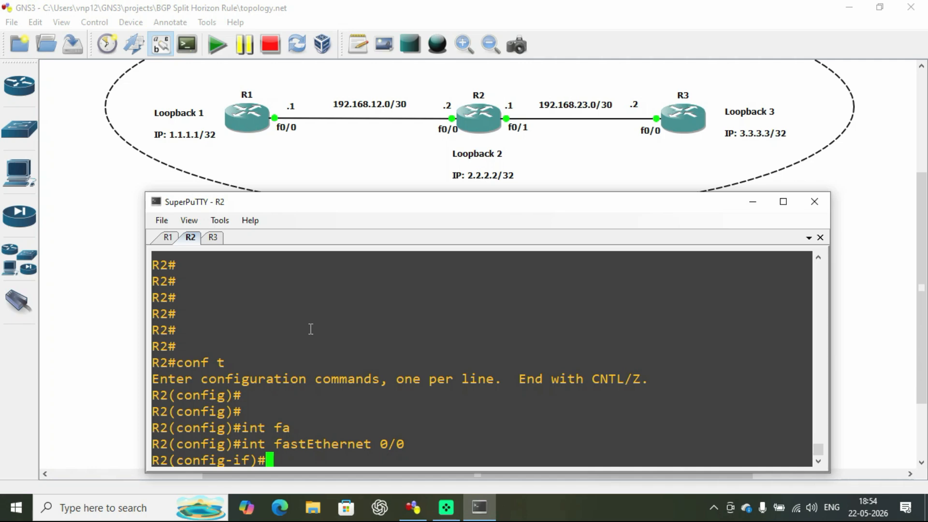
{"action": "key", "text": "Return"}
{"action": "type", "text": "ip add"}
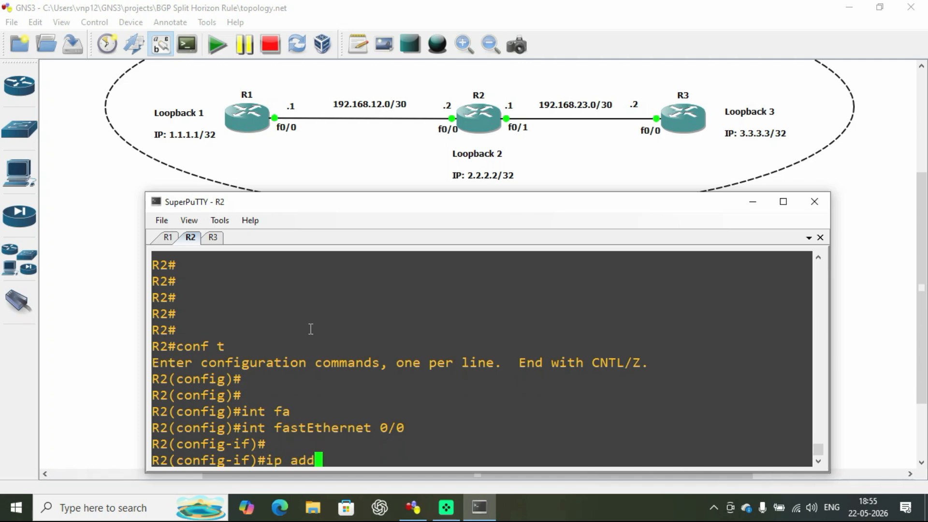
{"action": "type", "text": " 192.1"}
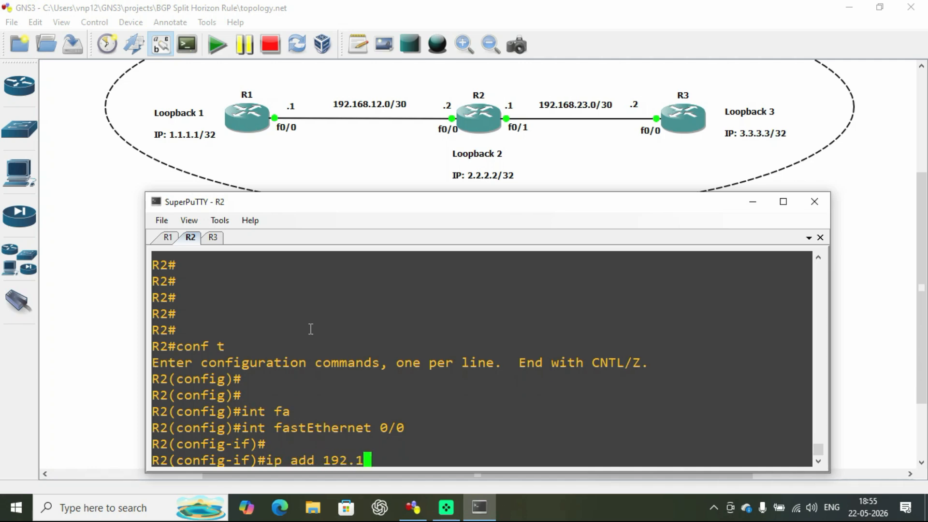
{"action": "type", "text": "68.12.2 255."}
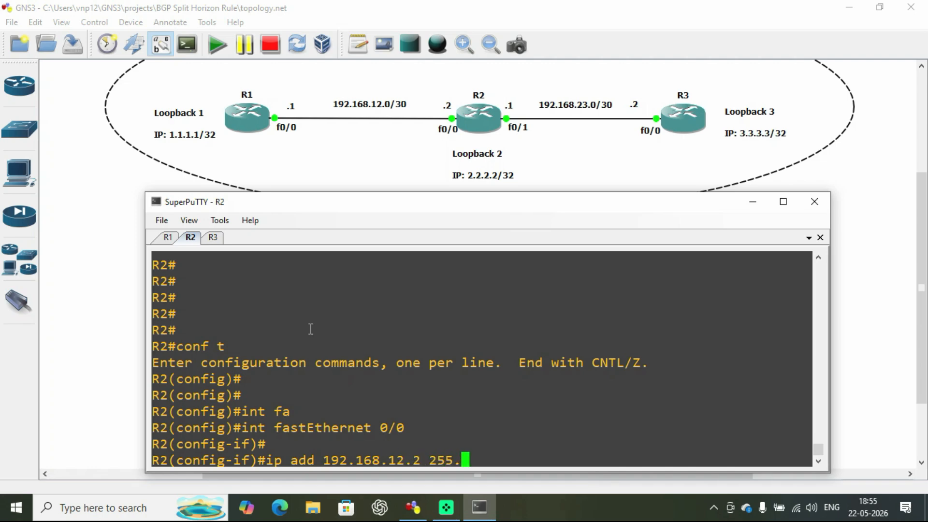
{"action": "type", "text": "255.255.255."}
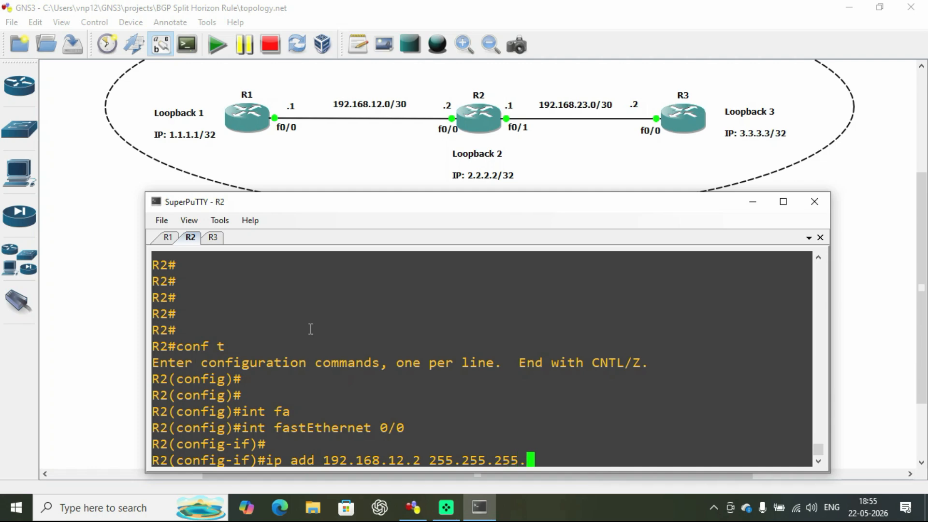
{"action": "type", "text": "2"}
{"action": "key", "text": "Return"}
{"action": "key", "text": "Return"}
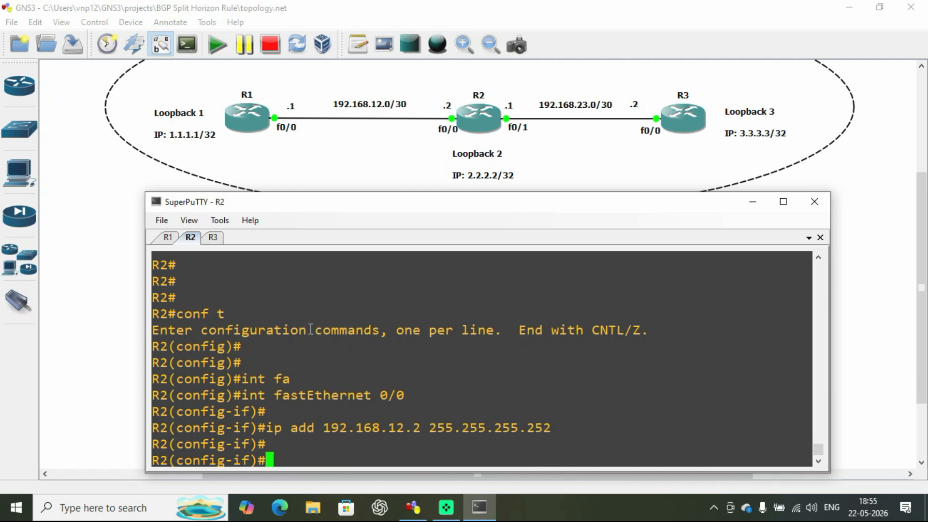
Enable R2's fastEthernet 0/0 interface with no shut and return to global configuration mode
{"action": "type", "text": "no shut"}
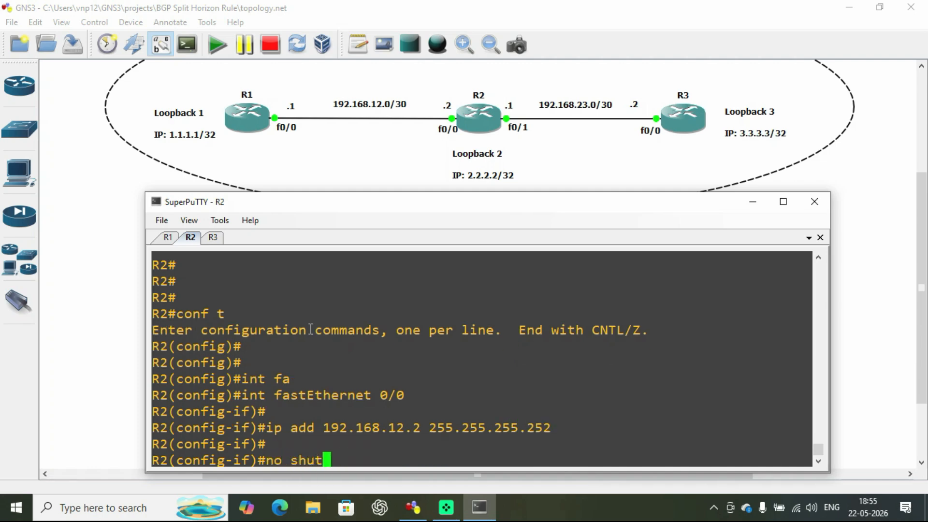
{"action": "key", "text": "Return"}
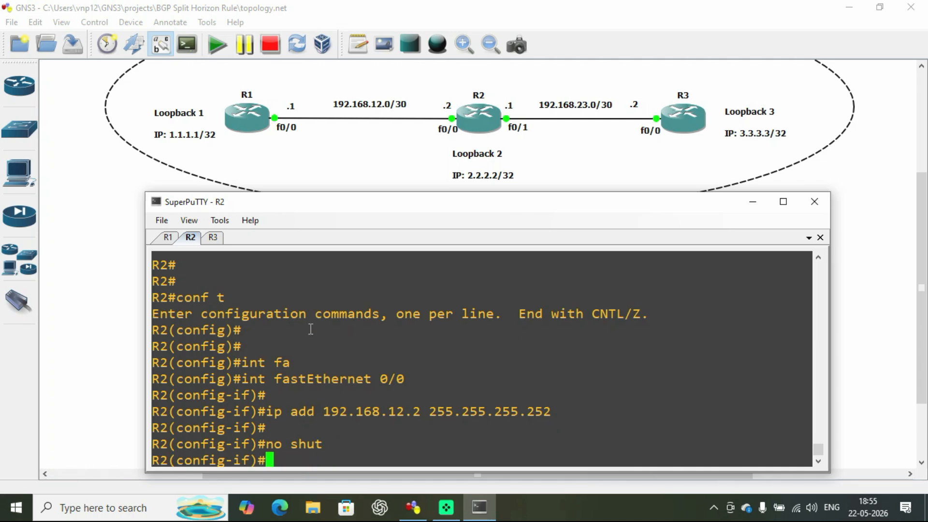
{"action": "key", "text": "Return"}
{"action": "key", "text": "Return"}
{"action": "type", "text": "exit"}
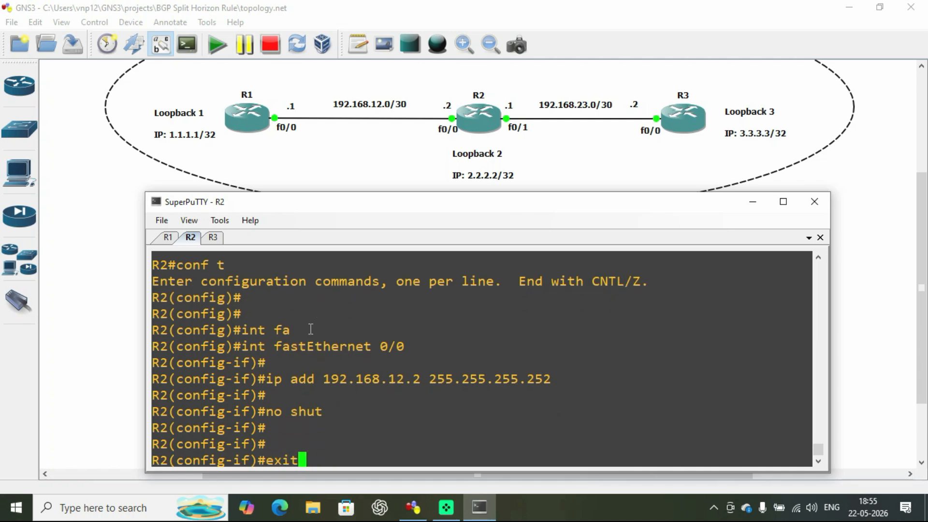
{"action": "key", "text": "Return"}
{"action": "key", "text": "Return"}
{"action": "key", "text": "Return"}
{"action": "key", "text": "Return"}
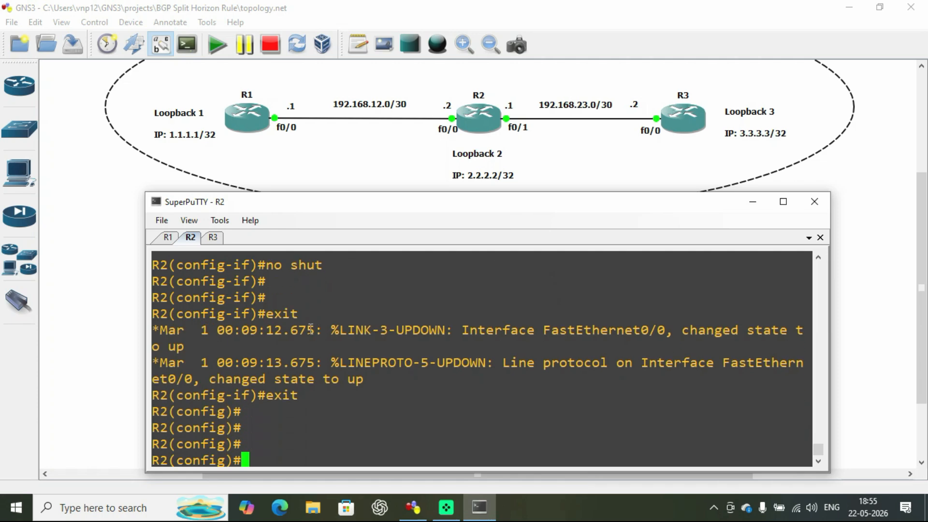
Assign IP address 192.168.23.1 with mask 255.255.255.252 to R2's fastEthernet 0/1 interface
{"action": "type", "text": "int fa"}
{"action": "key", "text": "Tab"}
{"action": "type", "text": "0/1"}
{"action": "key", "text": "Return"}
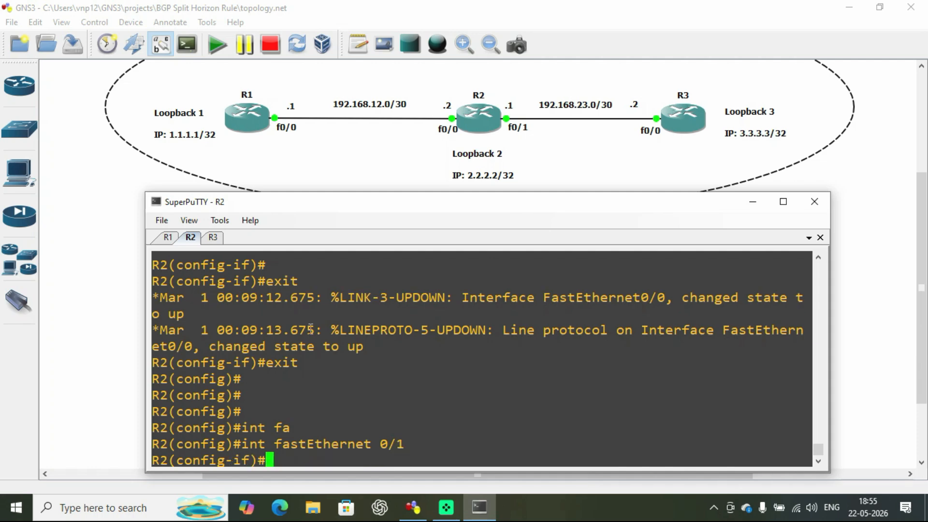
{"action": "key", "text": "Return"}
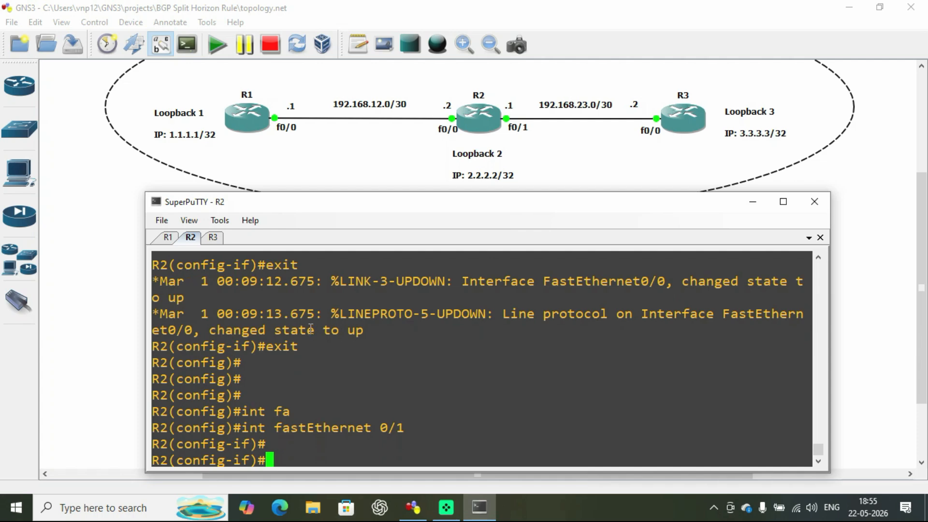
{"action": "type", "text": "ip add "}
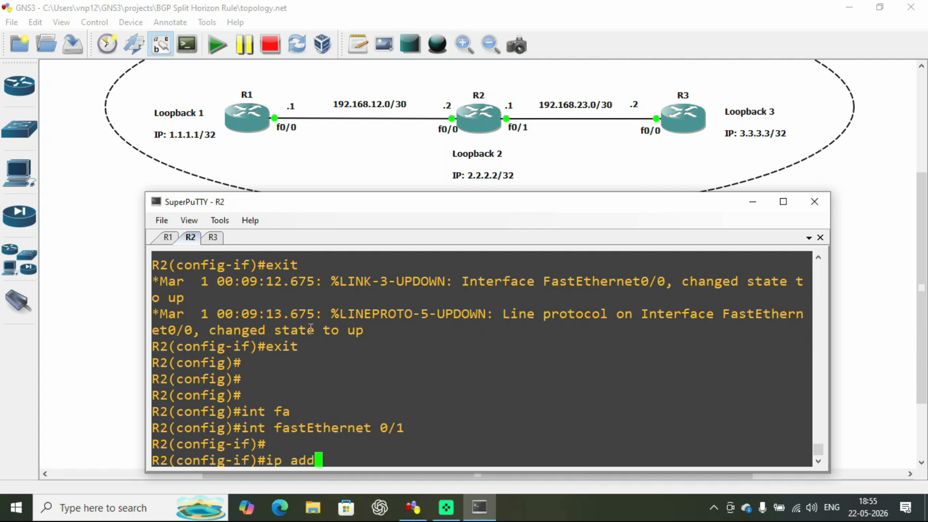
{"action": "type", "text": "192.168"}
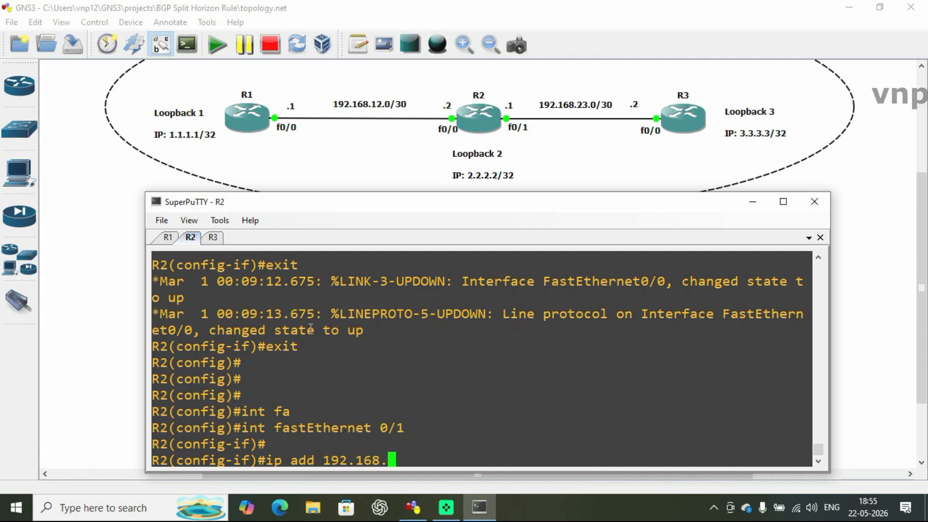
{"action": "type", "text": ".23.1 255.2"}
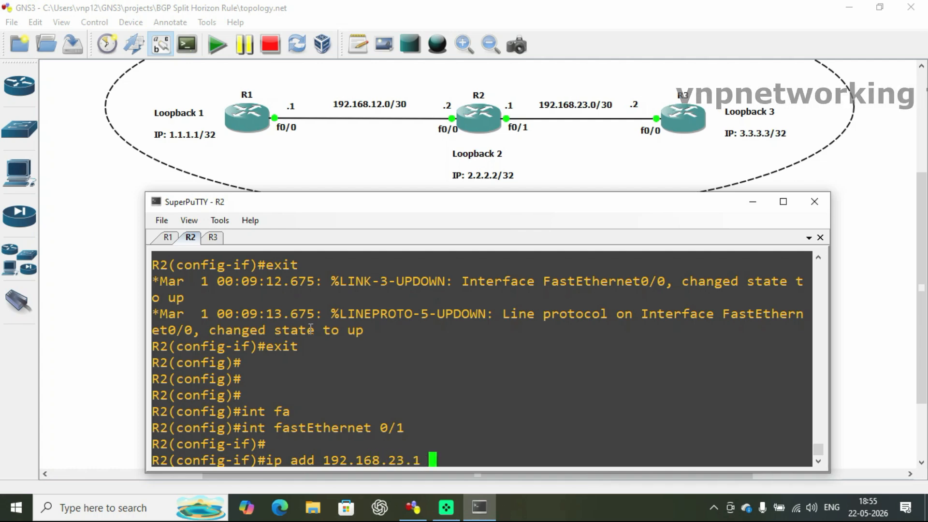
{"action": "type", "text": ".255.2"}
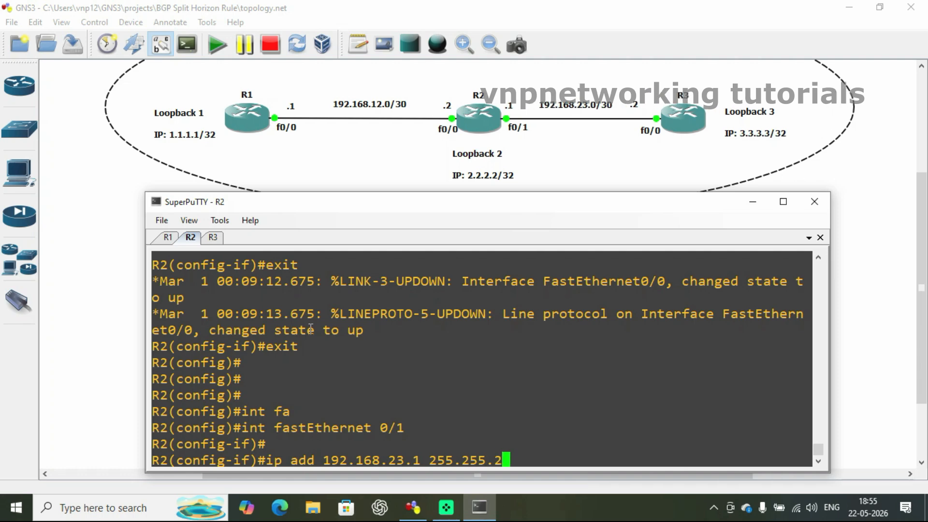
{"action": "type", "text": "52"}
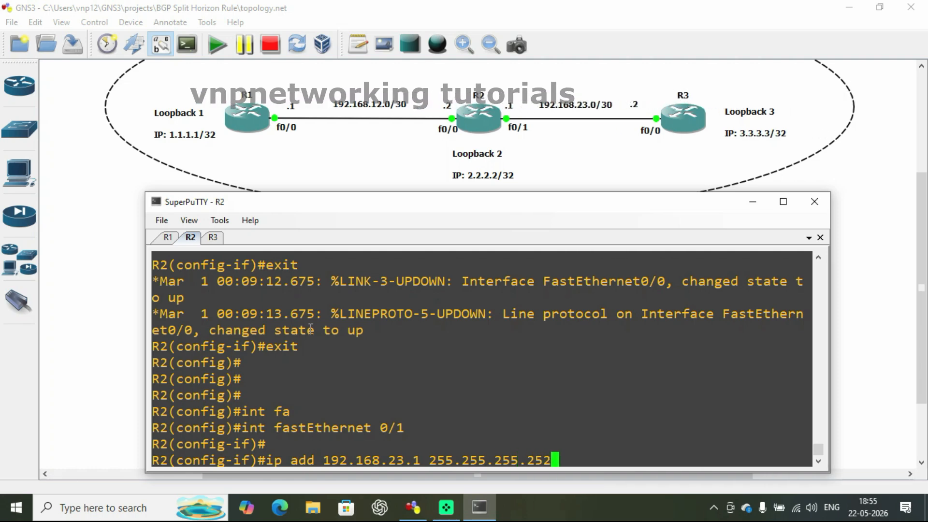
{"action": "key", "text": "Return"}
{"action": "key", "text": "Return"}
Enable R2's fastEthernet 0/1 interface with no shut and return to global configuration mode
{"action": "type", "text": "no shut"}
{"action": "key", "text": "Return"}
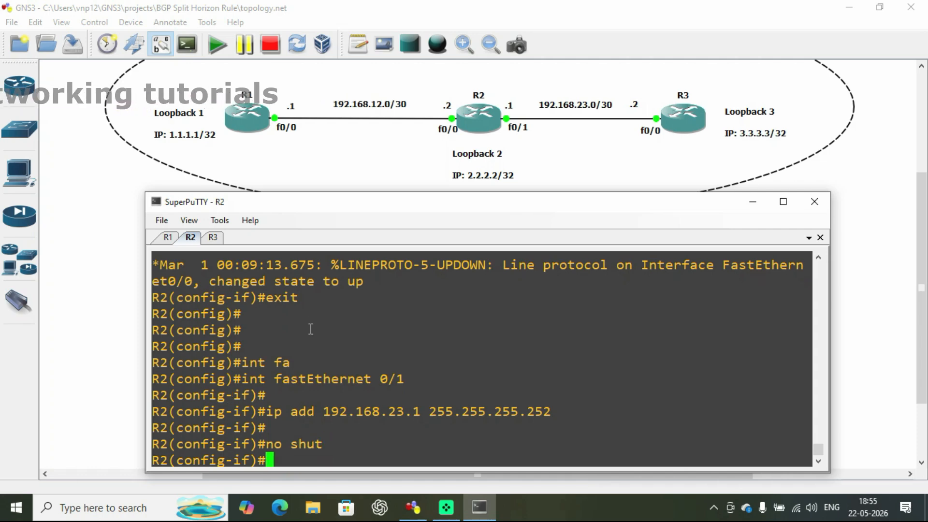
{"action": "key", "text": "Return"}
{"action": "type", "text": "exit"}
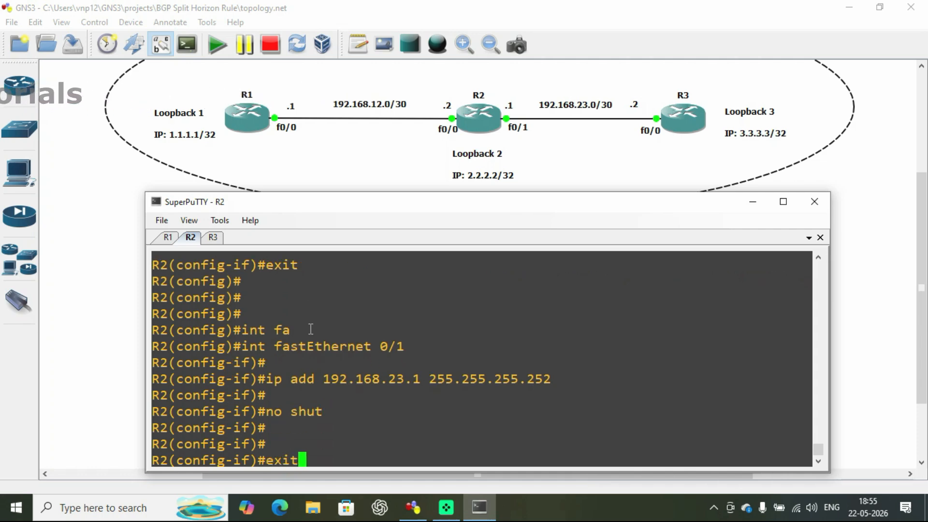
{"action": "key", "text": "Return"}
{"action": "key", "text": "Return"}
{"action": "key", "text": "Return"}
Create interface loopback 2 on R2 and enter its interface configuration mode
{"action": "type", "text": "int "}
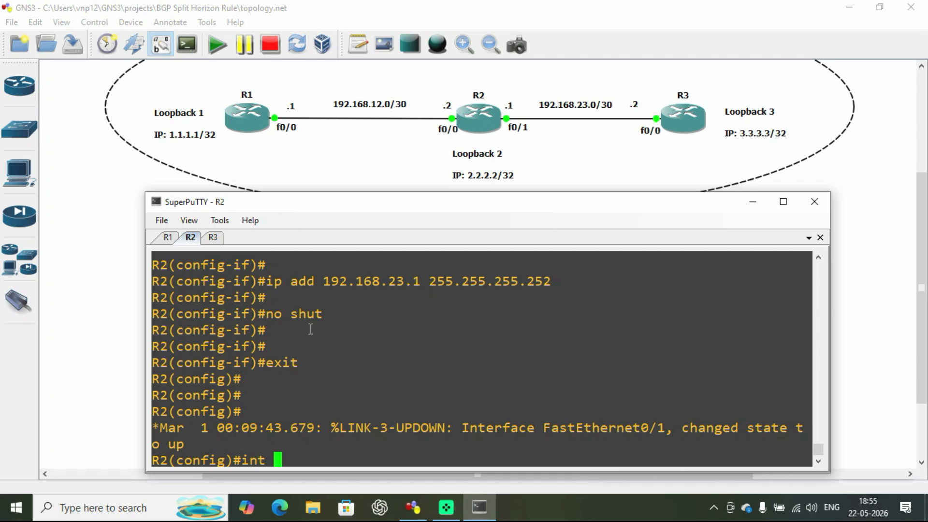
{"action": "type", "text": "lo"}
{"action": "key", "text": "Tab"}
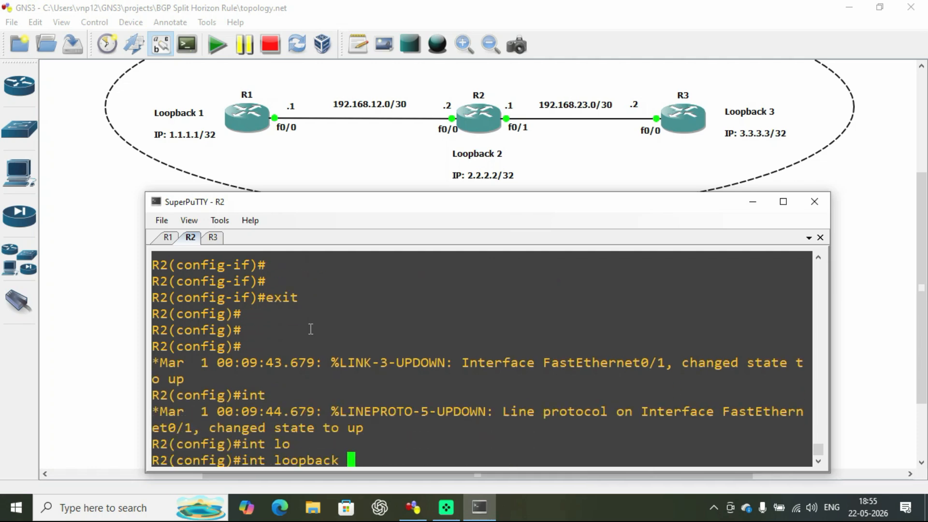
{"action": "type", "text": "2"}
{"action": "key", "text": "Return"}
{"action": "key", "text": "Return"}
Assign IP address 2.2.2.2 with mask 255.255.255.255 to R2's loopback 2 interface and exit to global configuration mode
{"action": "type", "text": "ip add"}
{"action": "key", "text": "Tab"}
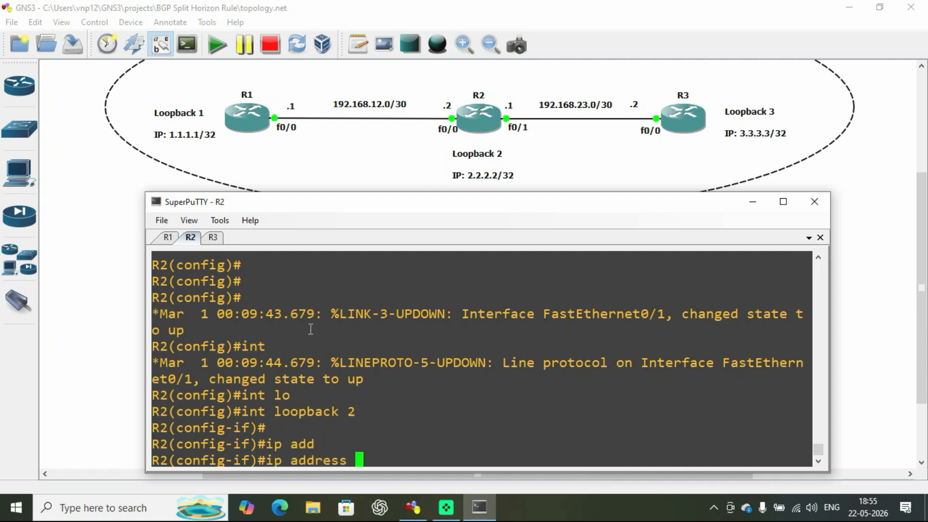
{"action": "type", "text": "2.2.2.2"}
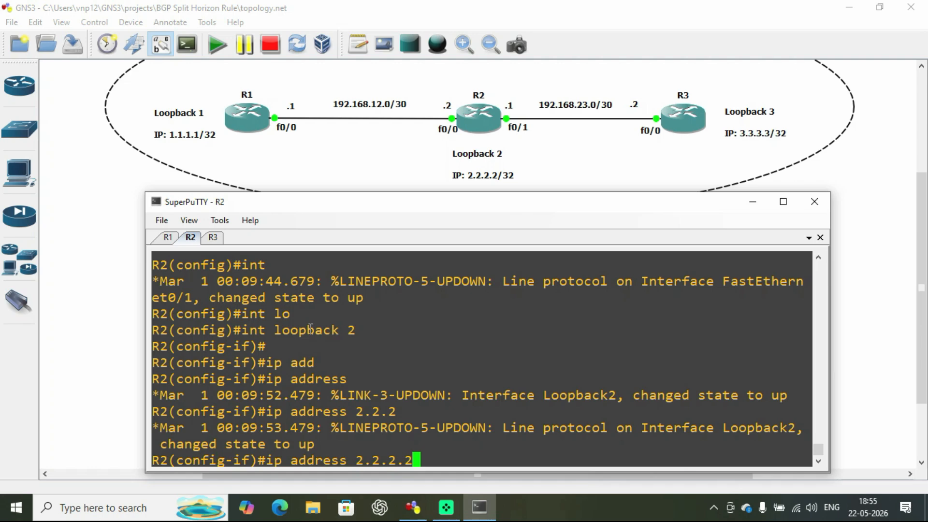
{"action": "type", "text": " 255.25"}
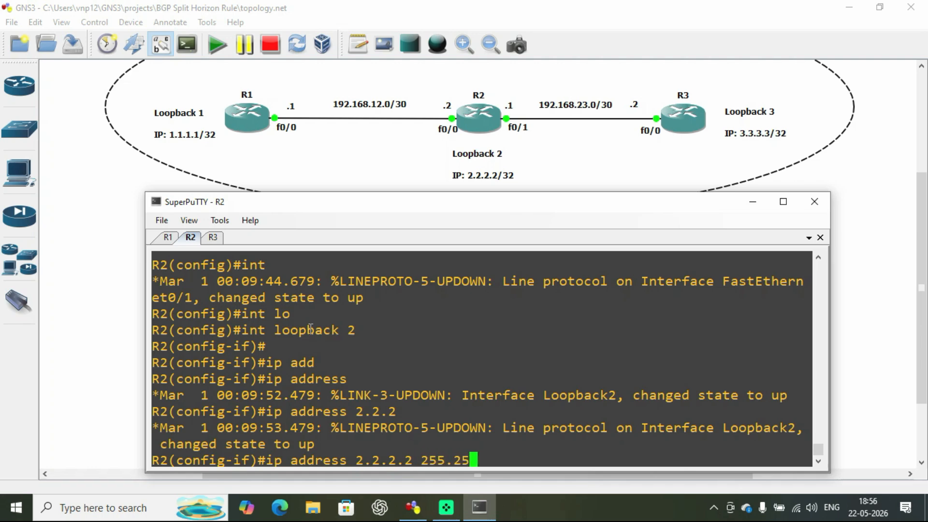
{"action": "type", "text": "5.255.255"}
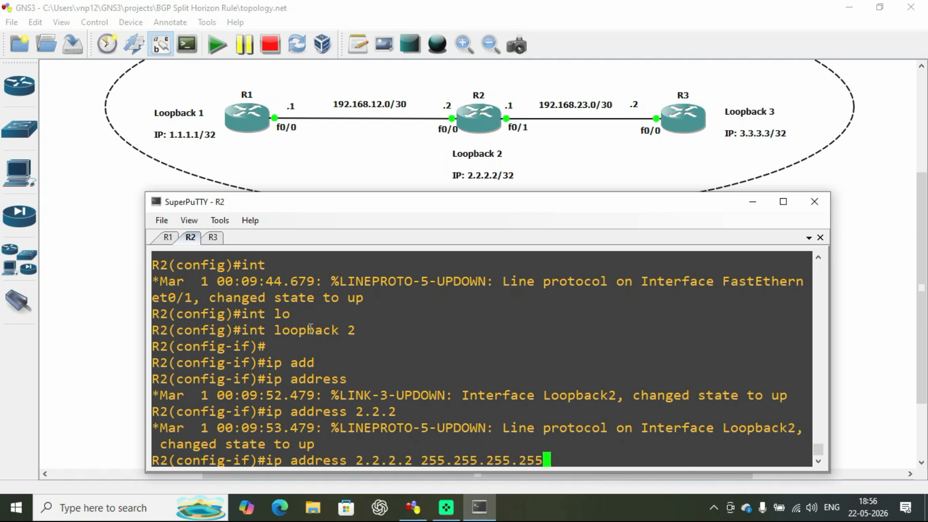
{"action": "key", "text": "Return"}
{"action": "key", "text": "Return"}
{"action": "type", "text": "exit"}
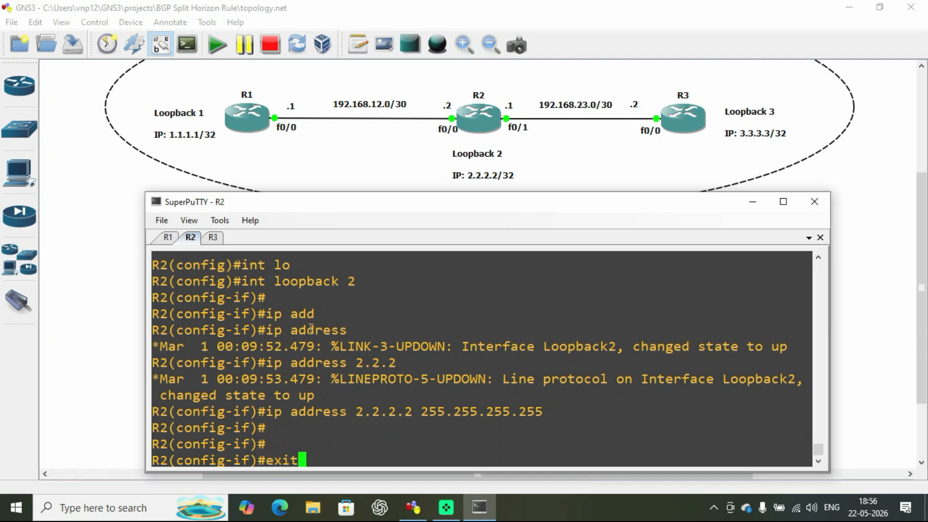
{"action": "key", "text": "Return"}
{"action": "key", "text": "Return"}
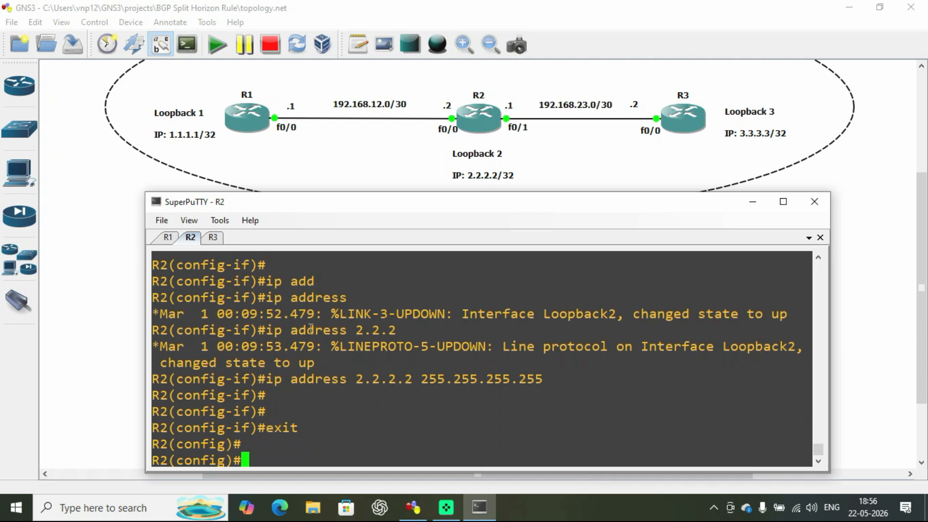
Leave configuration mode on R2 with end and save its running configuration with wri
{"action": "type", "text": "end"}
{"action": "key", "text": "Return"}
{"action": "key", "text": "Return"}
{"action": "key", "text": "Return"}
{"action": "type", "text": "wri"}
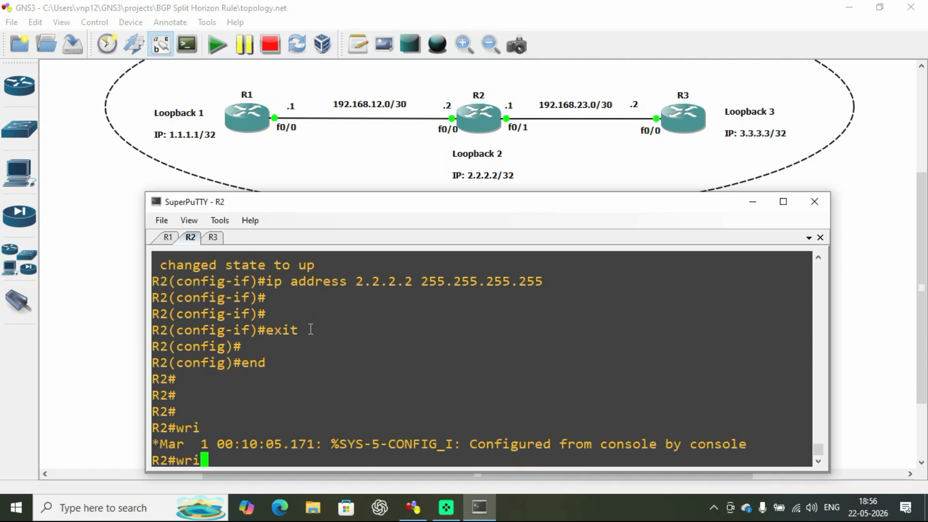
{"action": "key", "text": "Return"}
{"action": "key", "text": "Return"}
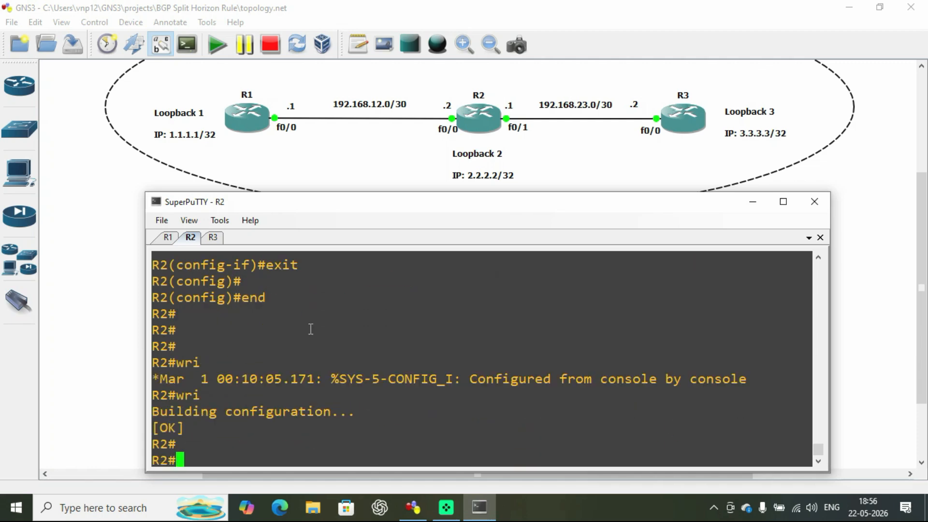
Maximize the console window, run sh ip int brief on R2 and check the addresses of FastEthernet0/0, FastEthernet0/1 and Loopback2
{"action": "left_click", "coordinate": [784, 202]}
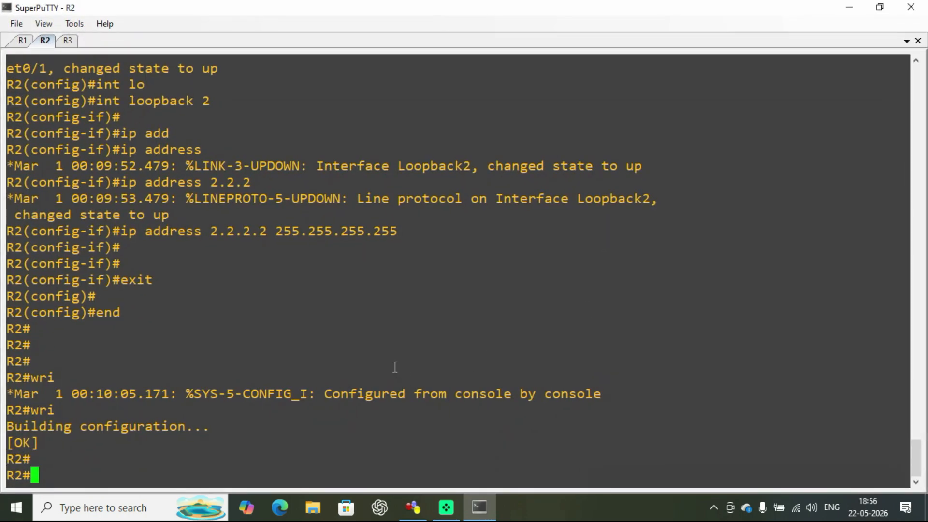
{"action": "type", "text": "sh ip int brief"}
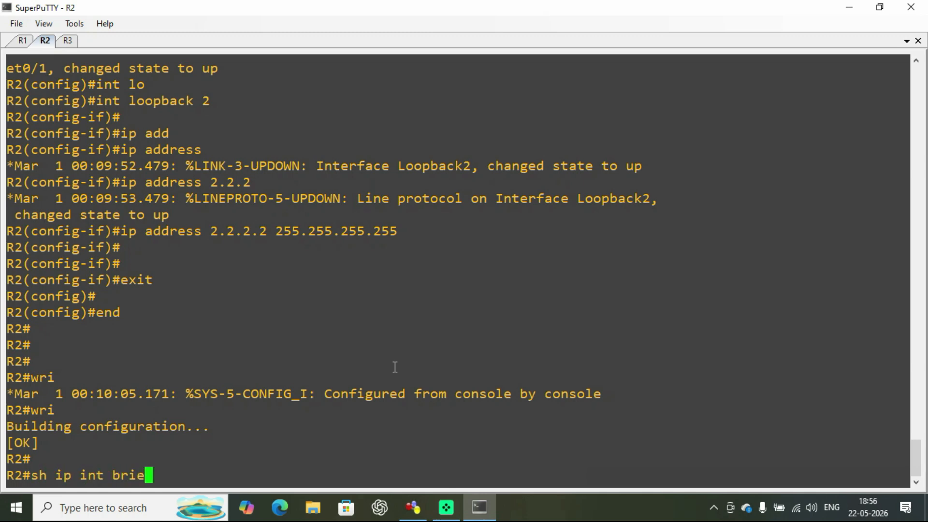
{"action": "key", "text": "Return"}
{"action": "key", "text": "Return"}
{"action": "key", "text": "Return"}
{"action": "key", "text": "Return"}
{"action": "key", "text": "Return"}
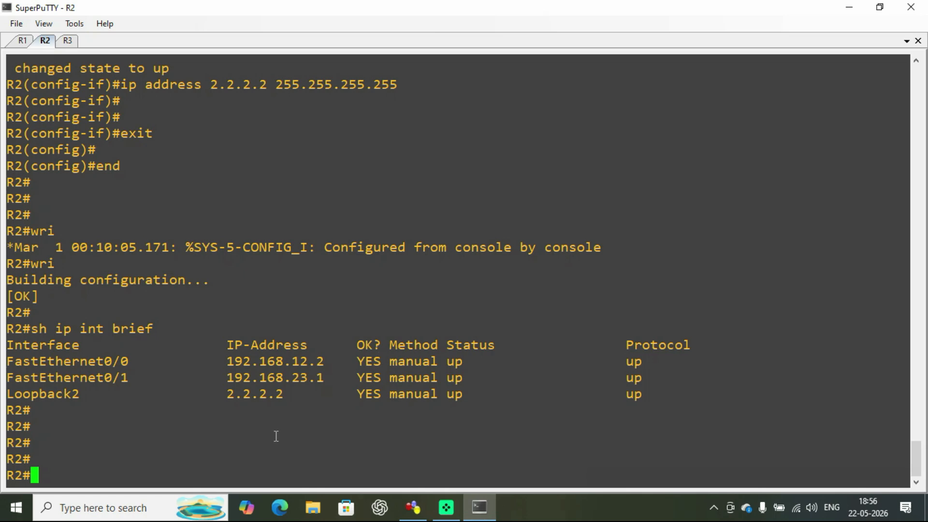
{"action": "left_click_drag", "start_coordinate": [15, 364], "coordinate": [127, 363]}
{"action": "left_click_drag", "start_coordinate": [231, 363], "coordinate": [320, 362]}
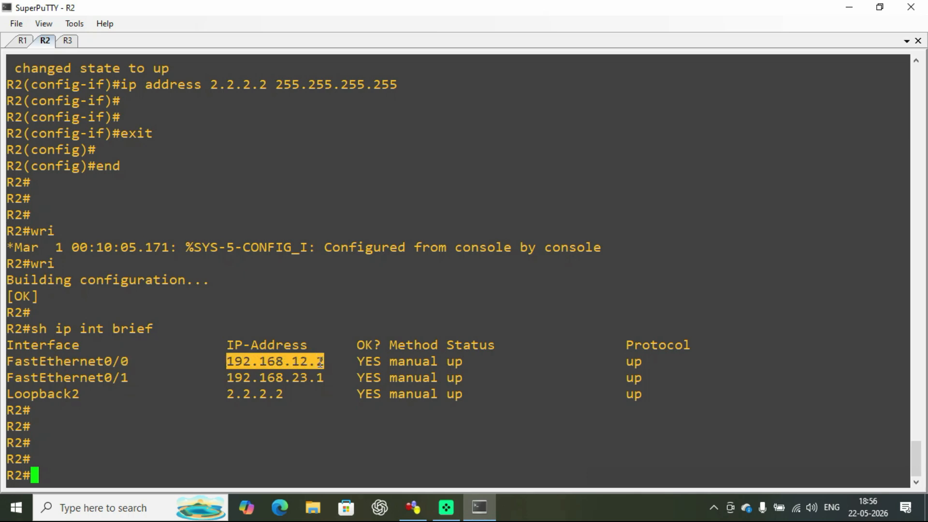
{"action": "left_click_drag", "start_coordinate": [16, 379], "coordinate": [129, 377]}
{"action": "left_click_drag", "start_coordinate": [228, 380], "coordinate": [324, 380]}
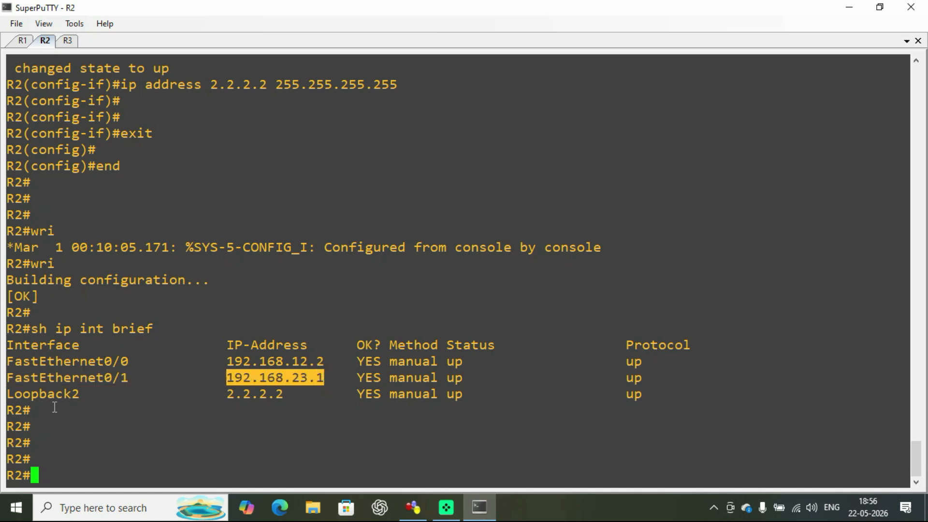
{"action": "left_click_drag", "start_coordinate": [221, 394], "coordinate": [284, 395]}
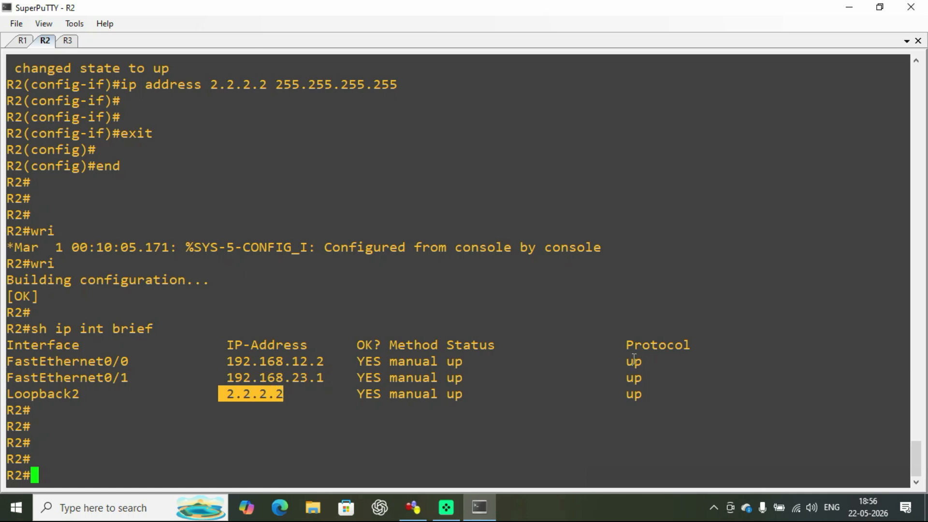
{"action": "left_click", "coordinate": [223, 458]}
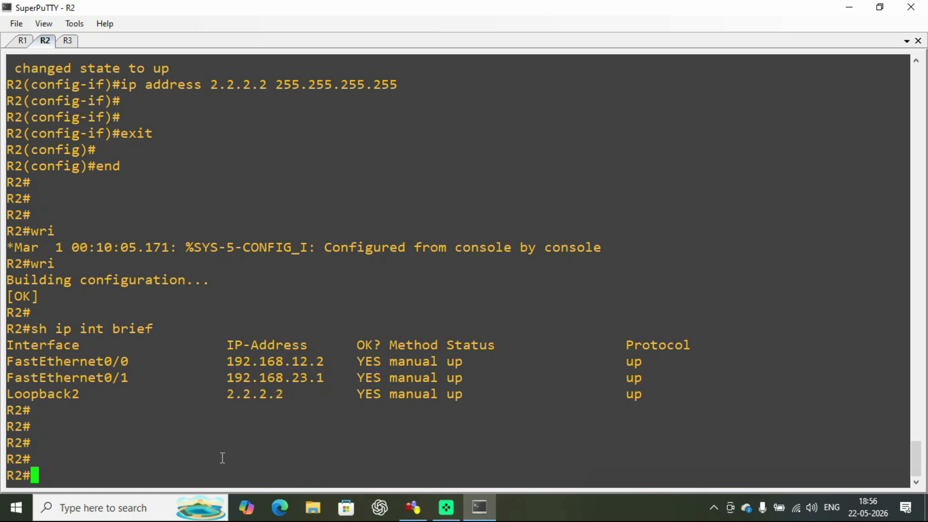
Save R2's configuration once more with wri
{"action": "type", "text": "wri"}
{"action": "key", "text": "Return"}
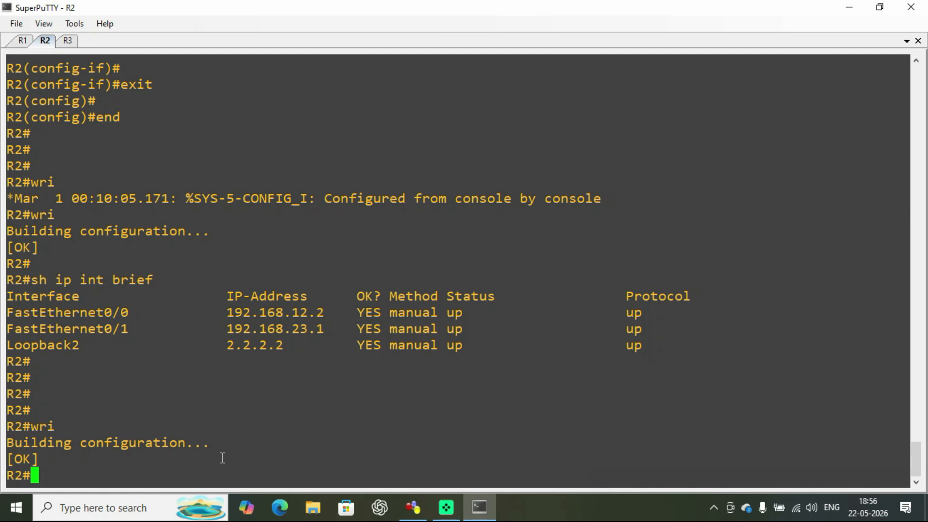
{"action": "key", "text": "Return"}
{"action": "key", "text": "Return"}
{"action": "key", "text": "Return"}
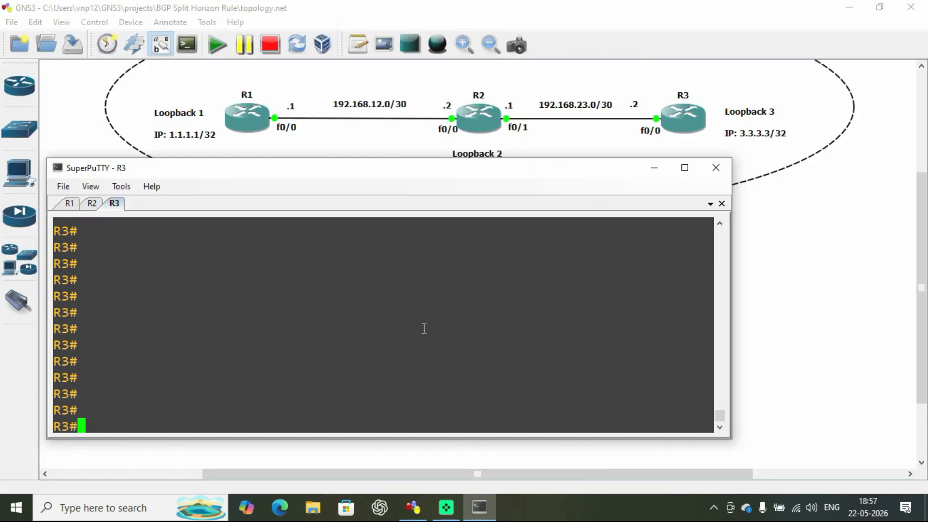
Enter global configuration mode on R3 and open interface configuration for fastEthernet 0/0
{"action": "type", "text": "conf t"}
{"action": "key", "text": "Return"}
{"action": "key", "text": "Return"}
{"action": "key", "text": "Return"}
{"action": "key", "text": "Return"}
{"action": "key", "text": "Return"}
{"action": "type", "text": "int fa"}
{"action": "key", "text": "Tab"}
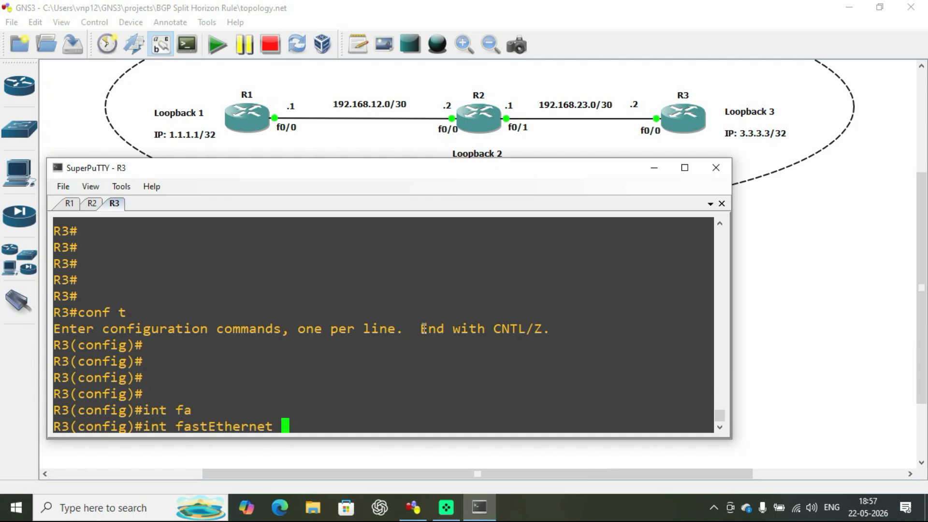
{"action": "type", "text": "0/0"}
{"action": "key", "text": "Return"}
{"action": "key", "text": "Return"}
Assign IP address 192.168.23.2 with mask 255.255.255.252 to R3's fastEthernet 0/0 interface
{"action": "type", "text": "ip a"}
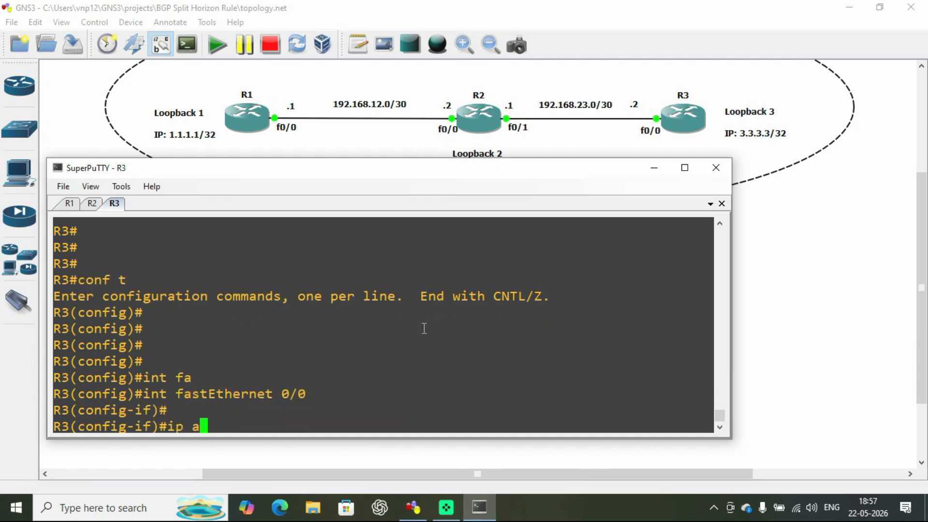
{"action": "type", "text": "dd 192"}
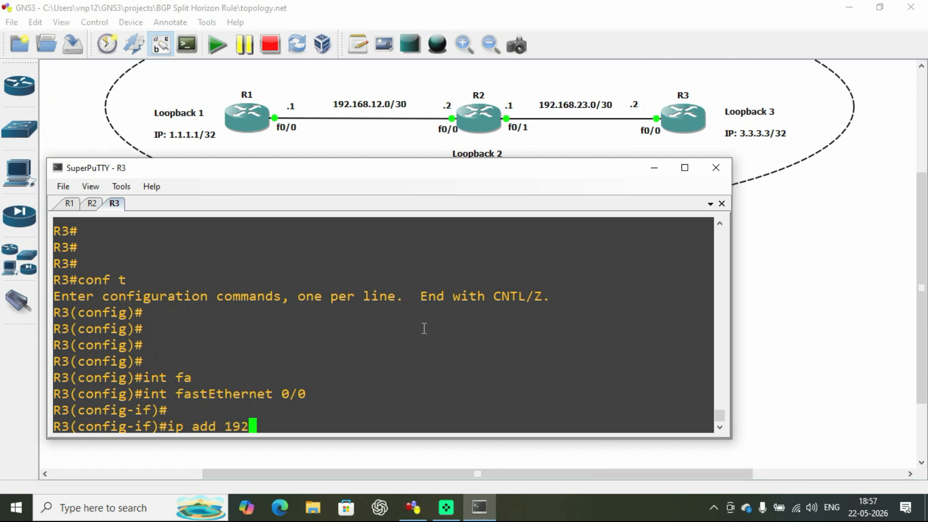
{"action": "type", "text": ".168.23.2 255.255.255"}
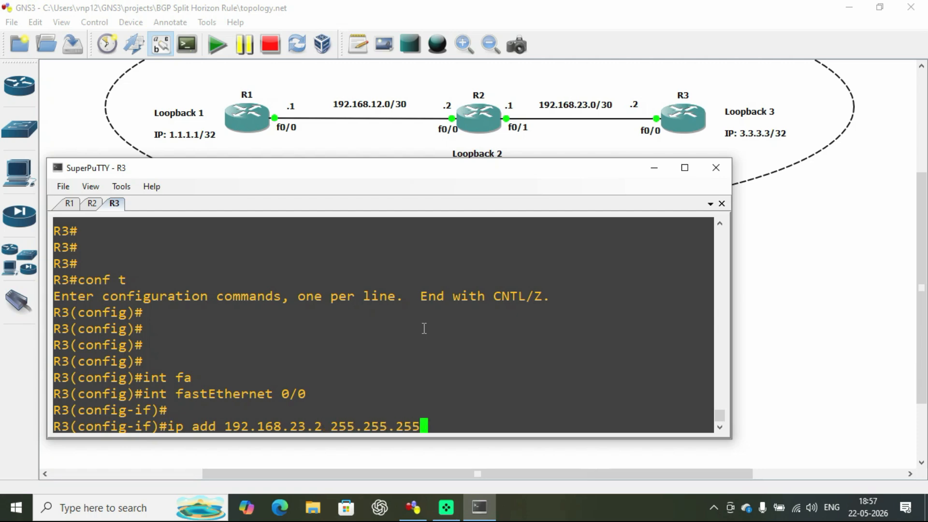
{"action": "type", "text": ".252"}
{"action": "key", "text": "Return"}
{"action": "key", "text": "Return"}
{"action": "key", "text": "Return"}
Enable R3's fastEthernet 0/0 interface with no shut and return to global configuration mode
{"action": "type", "text": "no shut"}
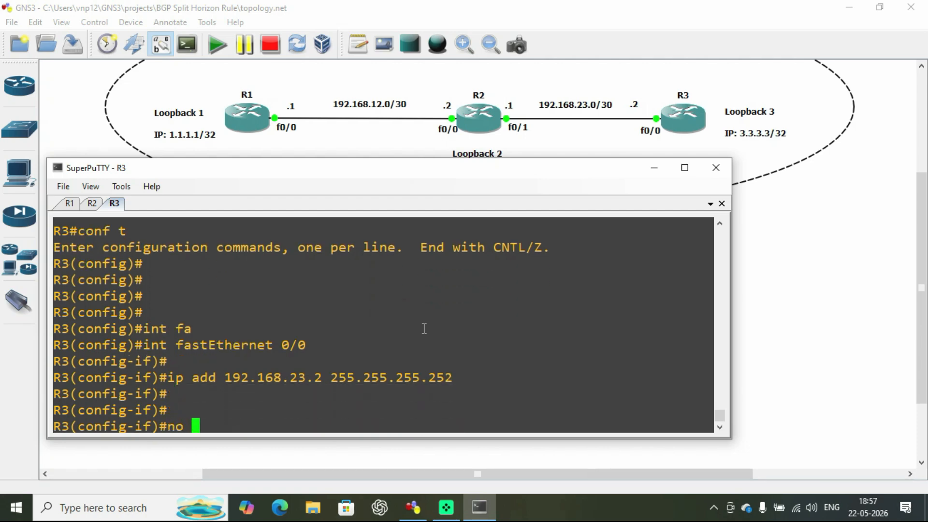
{"action": "key", "text": "Return"}
{"action": "key", "text": "Return"}
{"action": "key", "text": "Return"}
{"action": "type", "text": "exit"}
{"action": "key", "text": "Return"}
{"action": "key", "text": "Return"}
{"action": "key", "text": "Return"}
Create interface loopback 3 on R3 and enter its interface configuration mode
{"action": "type", "text": "int"}
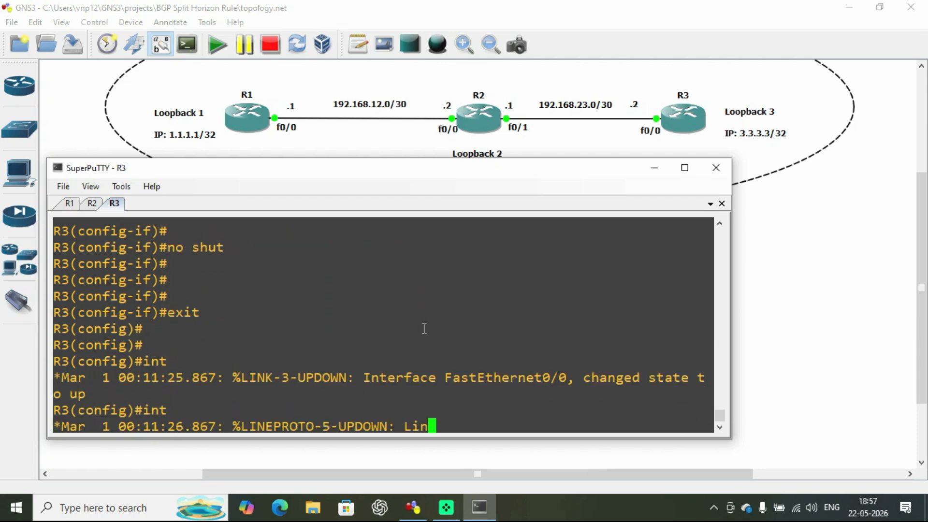
{"action": "type", "text": " lo"}
{"action": "key", "text": "Tab"}
{"action": "type", "text": "3"}
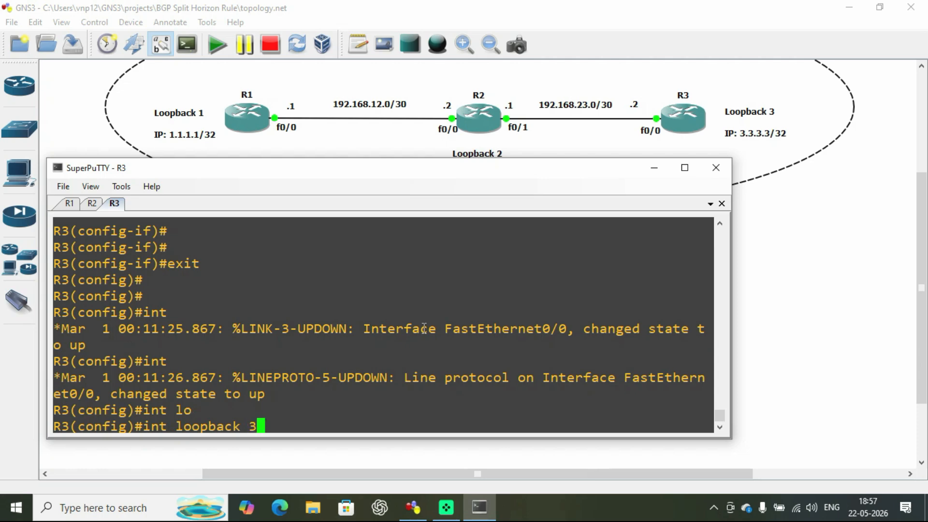
{"action": "key", "text": "Return"}
{"action": "key", "text": "Return"}
{"action": "key", "text": "Return"}
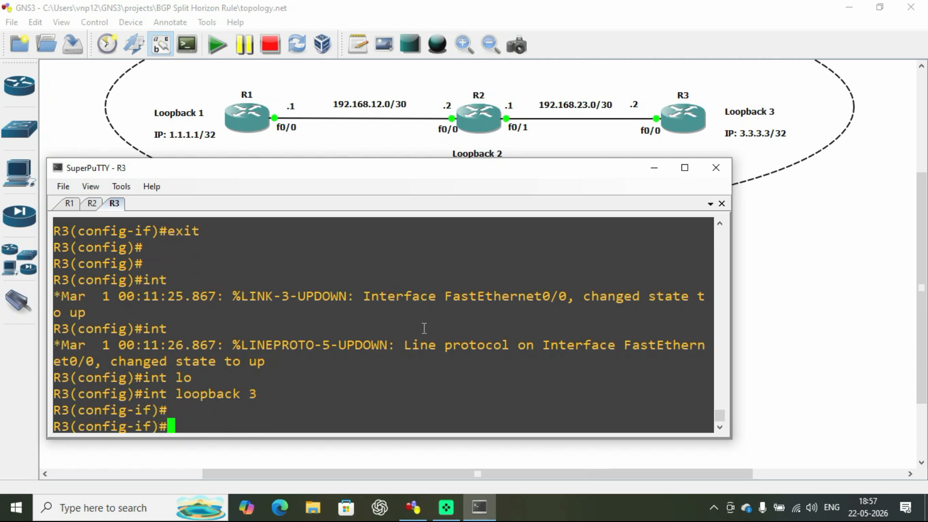
Assign IP address 3.3.3.3 with mask 255.255.255.255 to R3's loopback 3 interface
{"action": "type", "text": "ip add"}
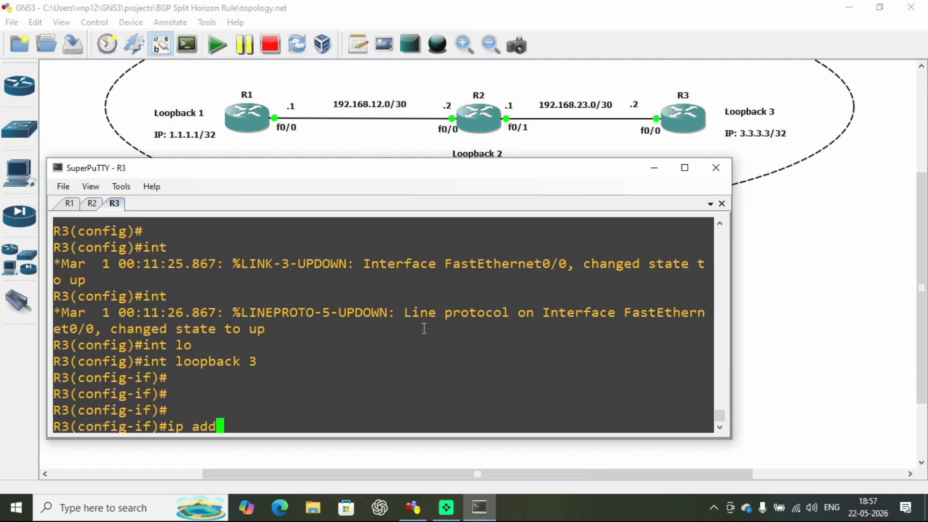
{"action": "key", "text": "Tab"}
{"action": "type", "text": "3.3.3"}
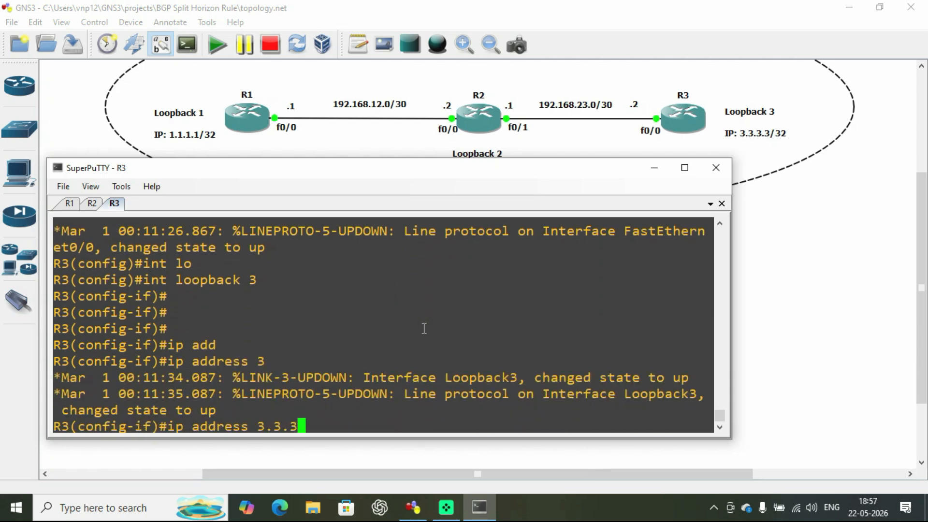
{"action": "type", "text": ".3 255"}
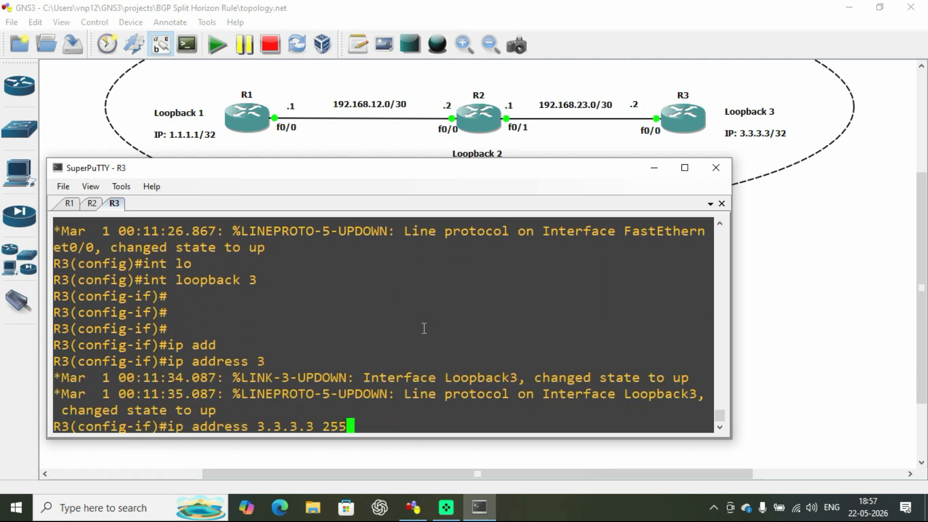
{"action": "type", "text": ".255.255.255"}
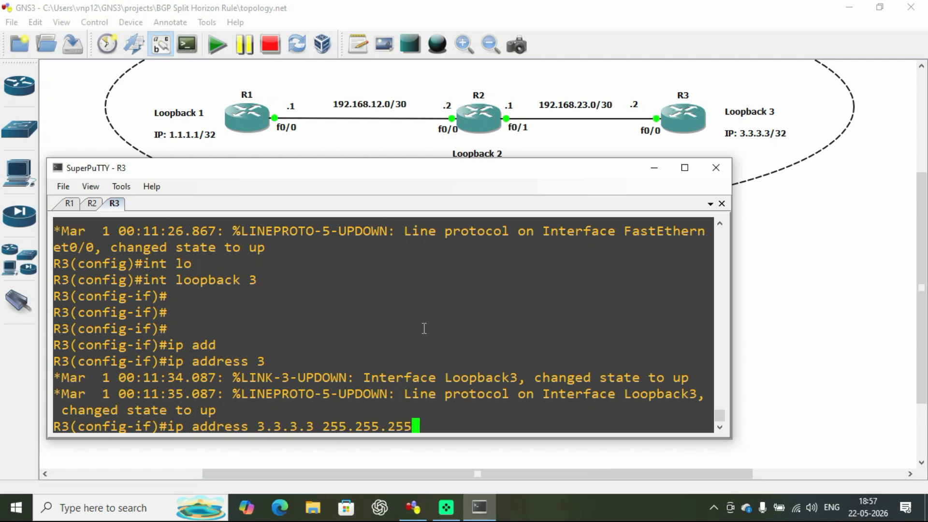
{"action": "key", "text": "Return"}
{"action": "key", "text": "Return"}
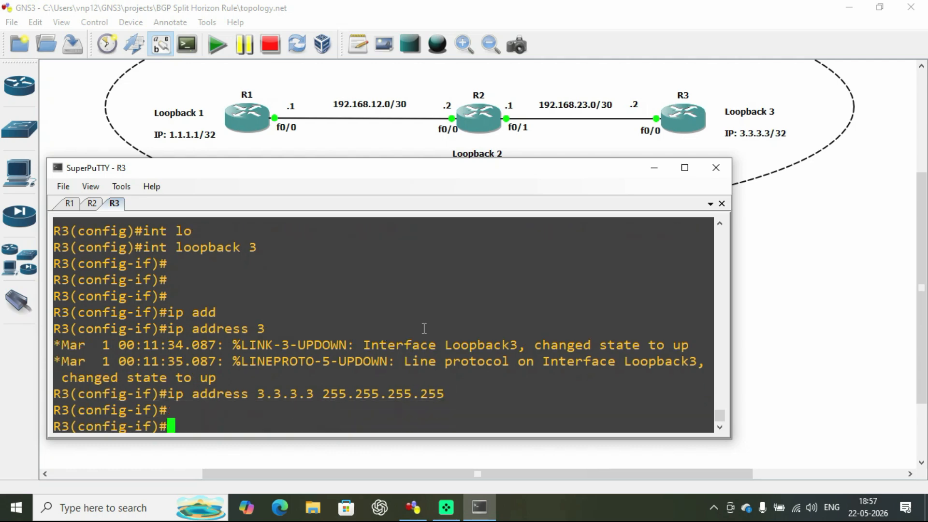
Leave configuration mode on R3 with end and save its running configuration with write
{"action": "type", "text": "end"}
{"action": "key", "text": "Return"}
{"action": "key", "text": "Return"}
{"action": "key", "text": "Return"}
{"action": "key", "text": "Return"}
{"action": "key", "text": "Return"}
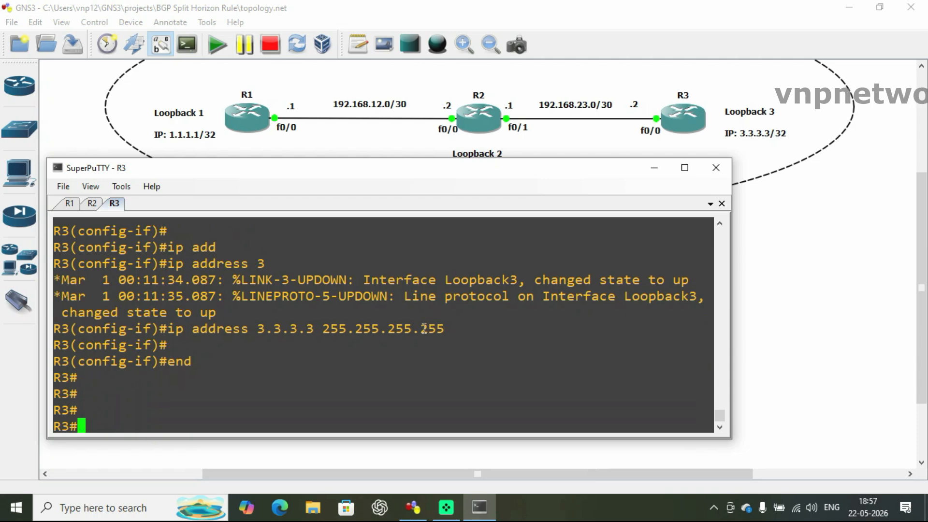
{"action": "type", "text": "wri"}
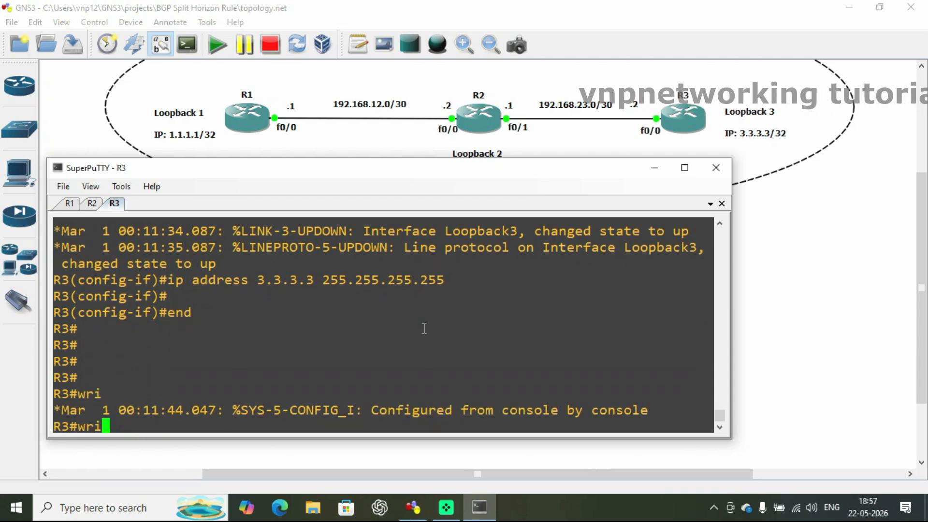
{"action": "key", "text": "Tab"}
{"action": "key", "text": "Return"}
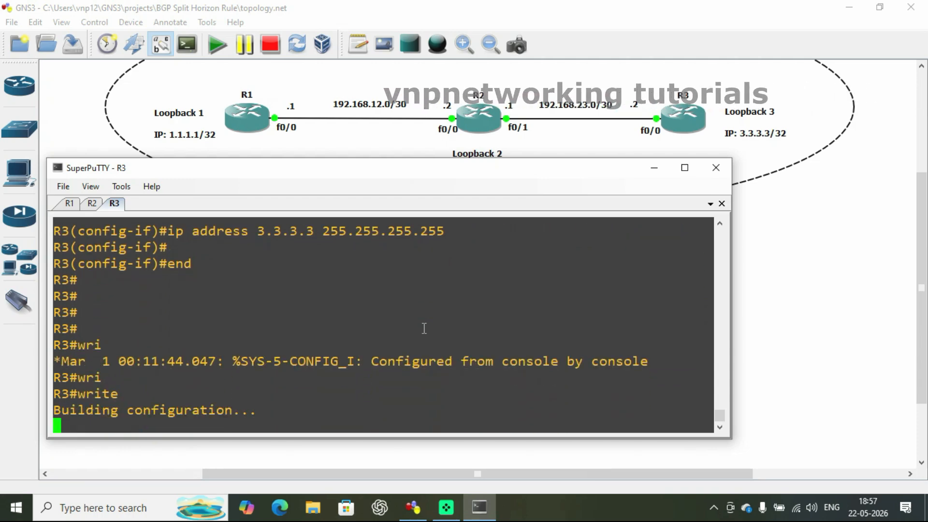
{"action": "key", "text": "Return"}
{"action": "key", "text": "Return"}
{"action": "key", "text": "Return"}
Maximize the console window, run sh ip int brief on R3 and check the address and status of FastEthernet0/0 and Loopback3
{"action": "left_click", "coordinate": [684, 168]}
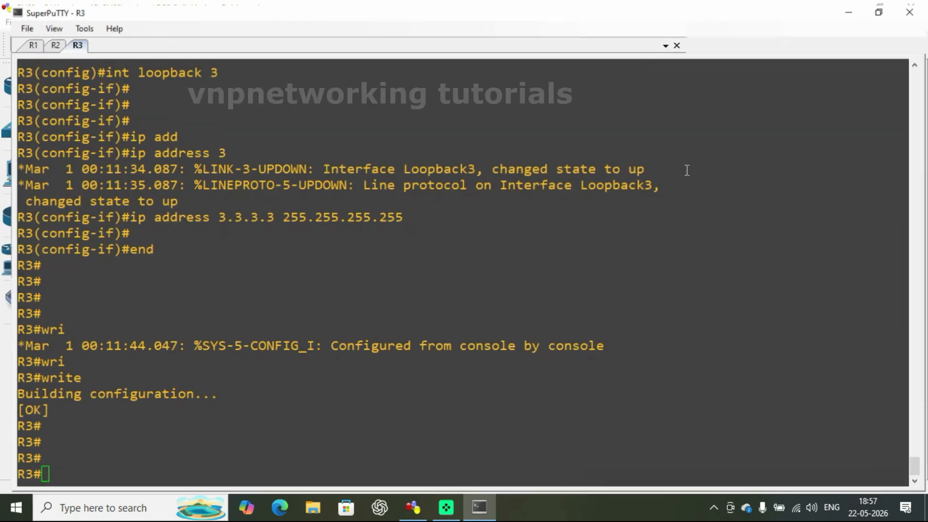
{"action": "type", "text": "sh ip int b"}
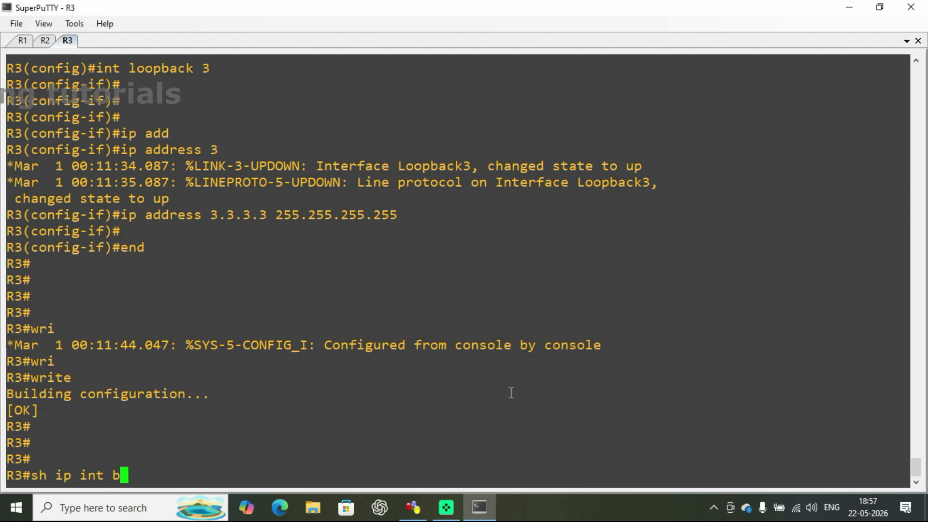
{"action": "type", "text": "rief"}
{"action": "key", "text": "Return"}
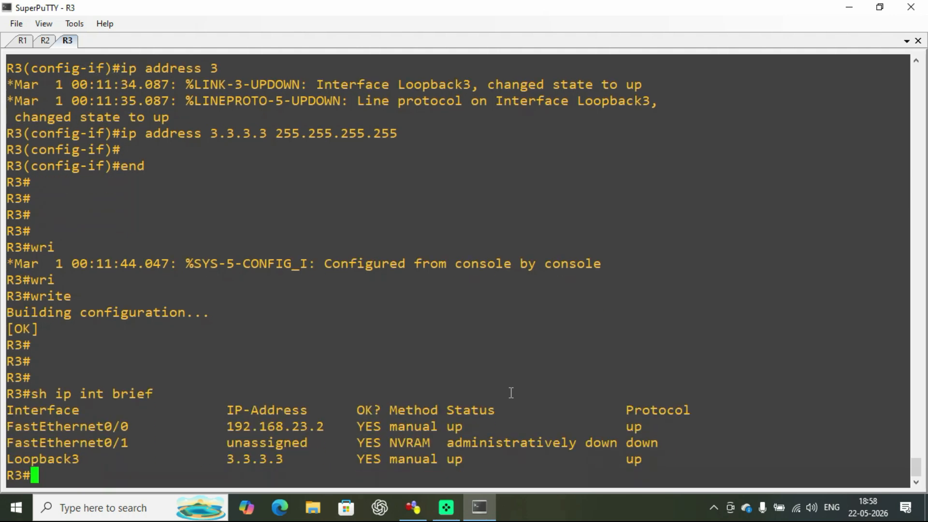
{"action": "key", "text": "Return"}
{"action": "key", "text": "Return"}
{"action": "key", "text": "Return"}
{"action": "key", "text": "Return"}
{"action": "key", "text": "Return"}
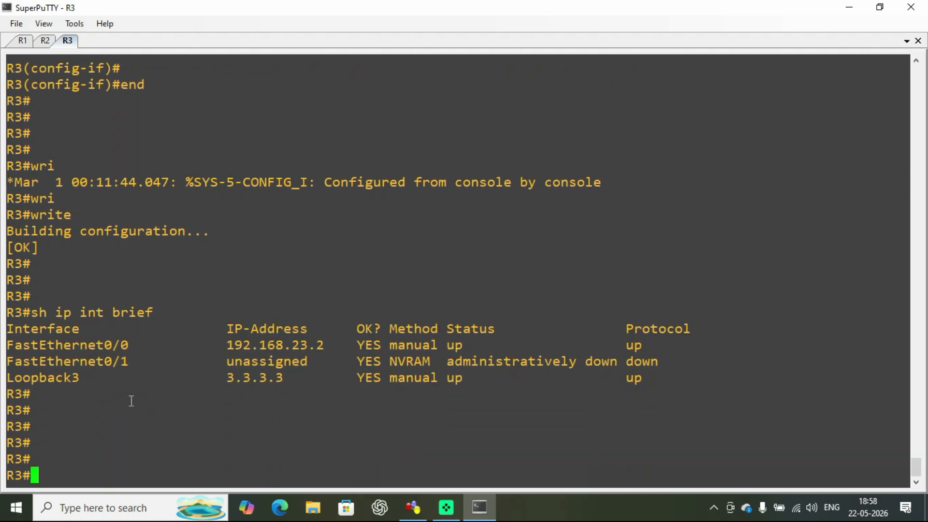
{"action": "left_click_drag", "start_coordinate": [17, 344], "coordinate": [123, 345]}
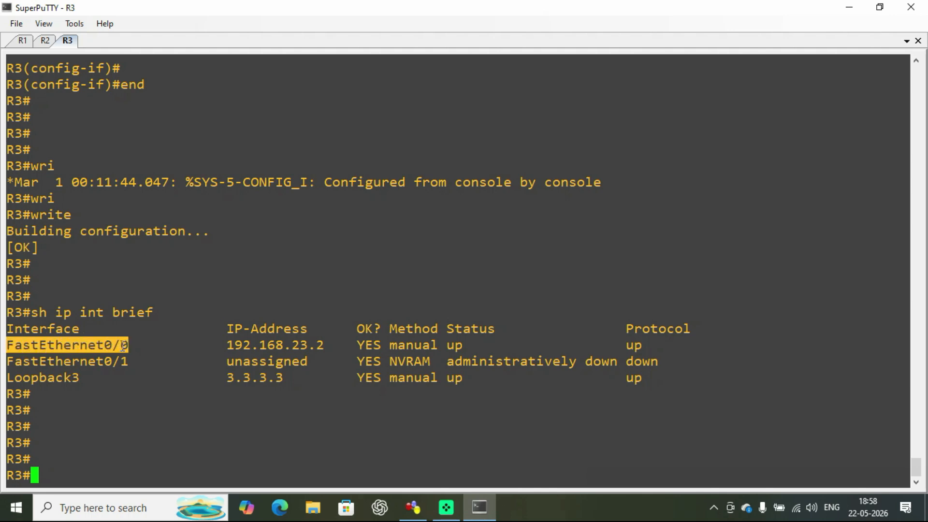
{"action": "left_click_drag", "start_coordinate": [222, 347], "coordinate": [325, 349]}
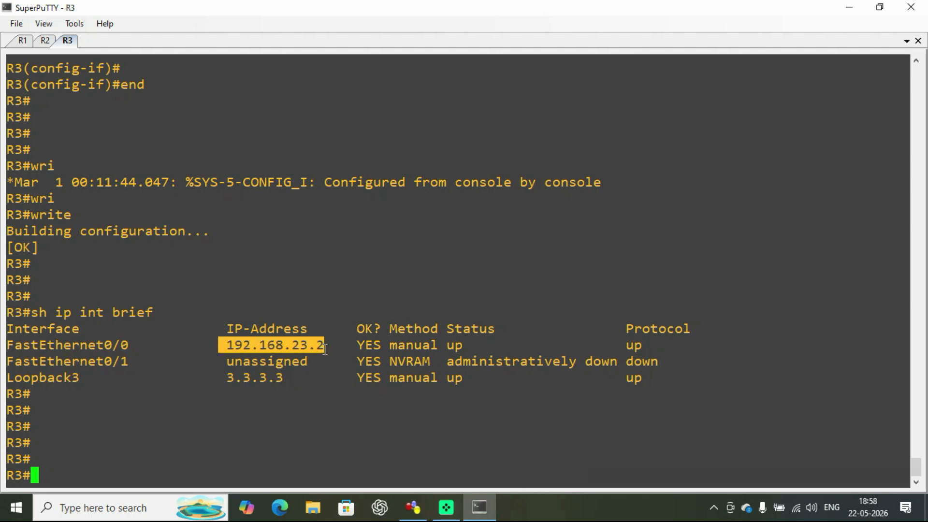
{"action": "left_click_drag", "start_coordinate": [226, 379], "coordinate": [267, 378]}
{"action": "left_click_drag", "start_coordinate": [442, 345], "coordinate": [641, 344]}
{"action": "left_click_drag", "start_coordinate": [447, 378], "coordinate": [643, 378]}
{"action": "left_click", "coordinate": [259, 419]}
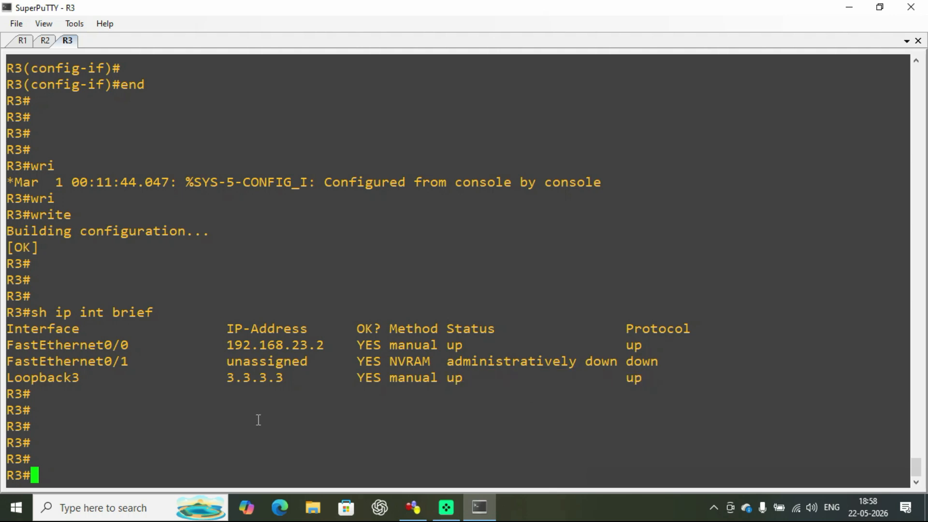
Switch to R1's console and display its routing table with sh ip route
{"action": "left_click", "coordinate": [22, 41]}
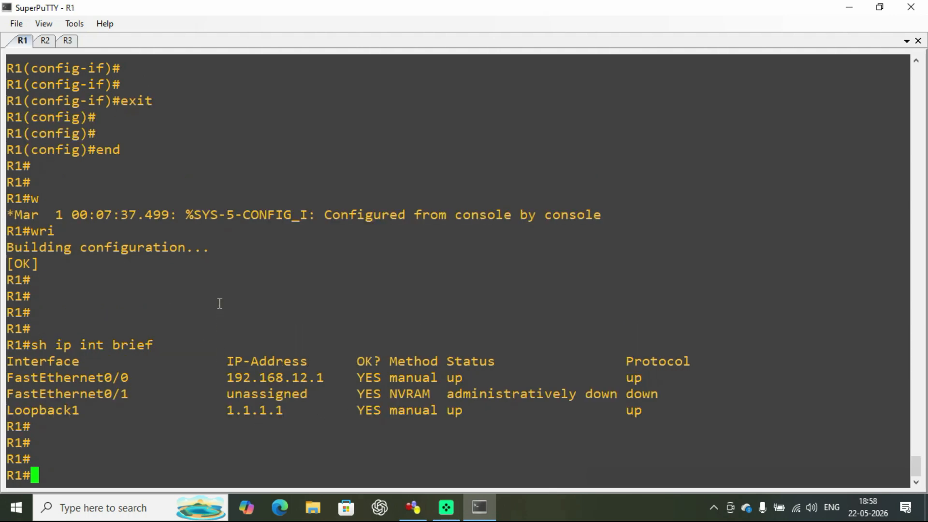
{"action": "type", "text": "sh ip route"}
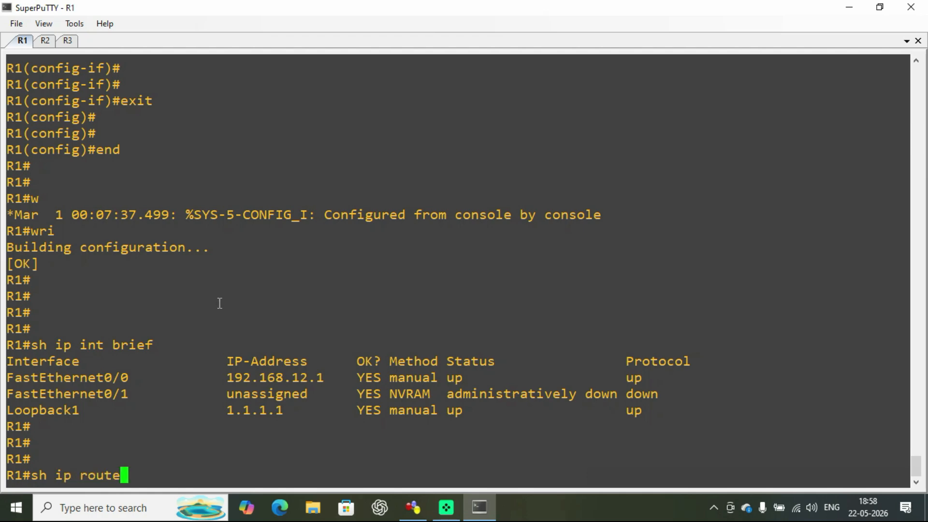
{"action": "key", "text": "Return"}
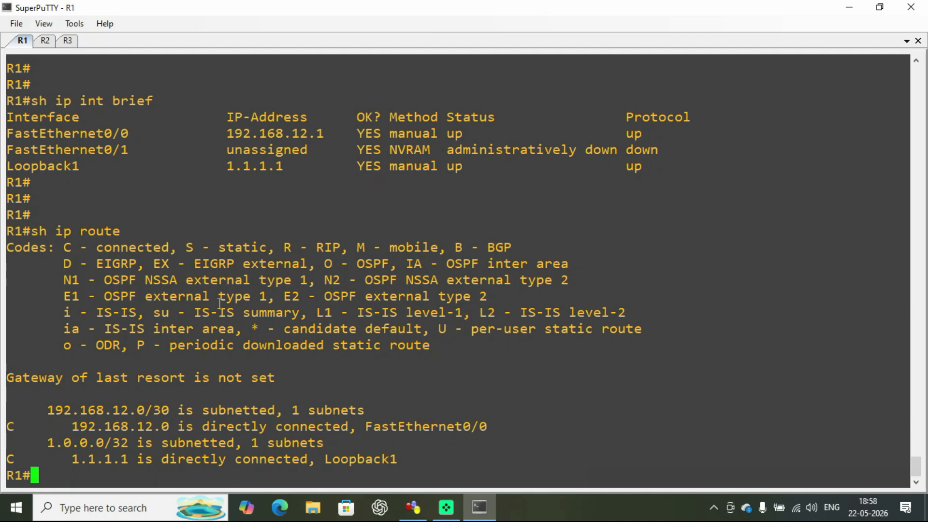
{"action": "key", "text": "Return"}
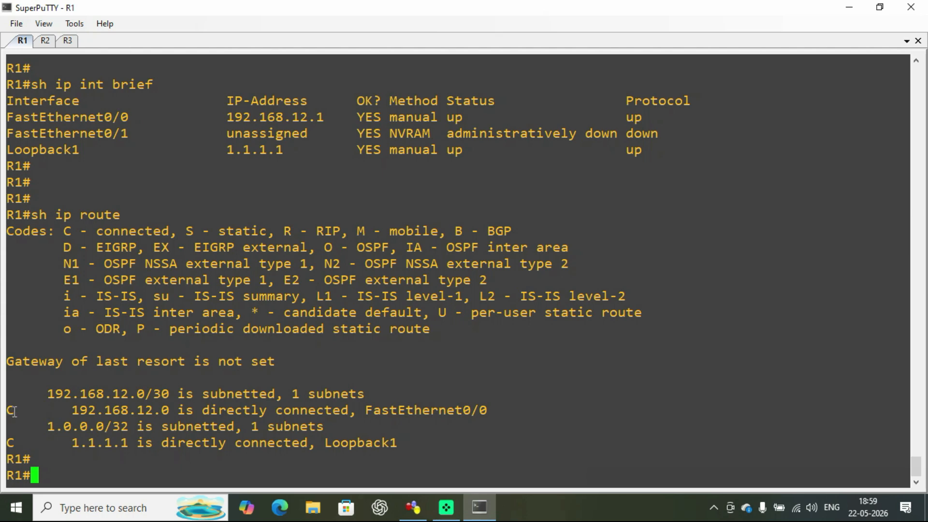
Examine the directly connected routes in R1's routing table, checking the networks on FastEthernet0/0 and Loopback1
{"action": "left_click_drag", "start_coordinate": [14, 411], "coordinate": [31, 398]}
{"action": "left_click_drag", "start_coordinate": [65, 232], "coordinate": [169, 231]}
{"action": "left_click", "coordinate": [74, 424]}
{"action": "left_click_drag", "start_coordinate": [368, 412], "coordinate": [484, 412]}
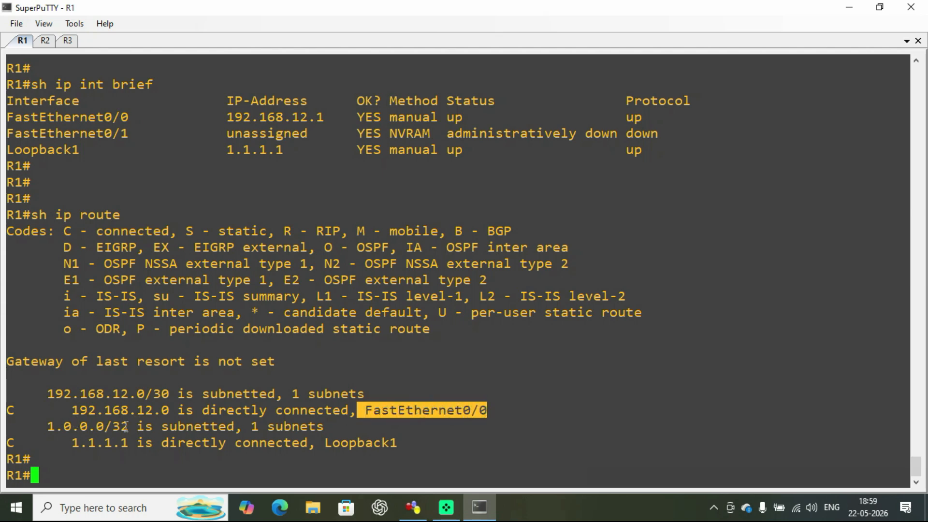
{"action": "left_click_drag", "start_coordinate": [67, 411], "coordinate": [170, 414]}
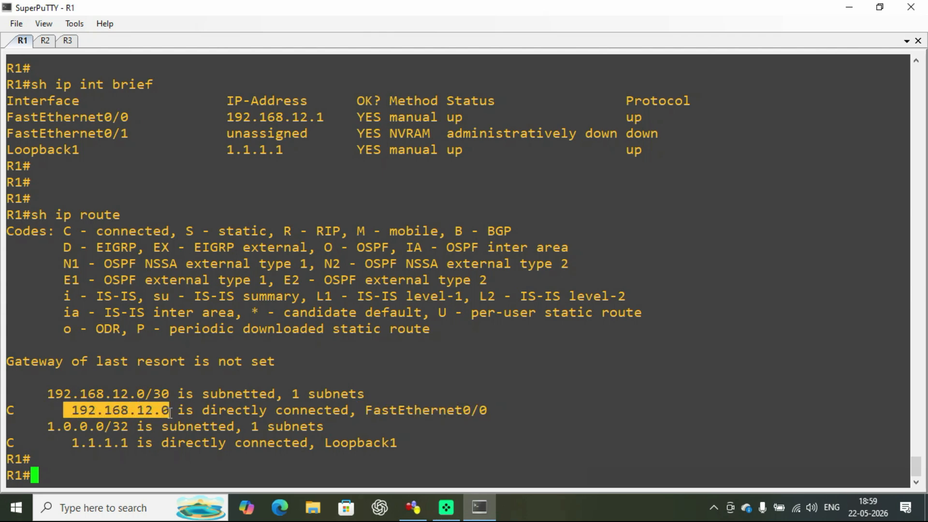
{"action": "left_click", "coordinate": [304, 407]}
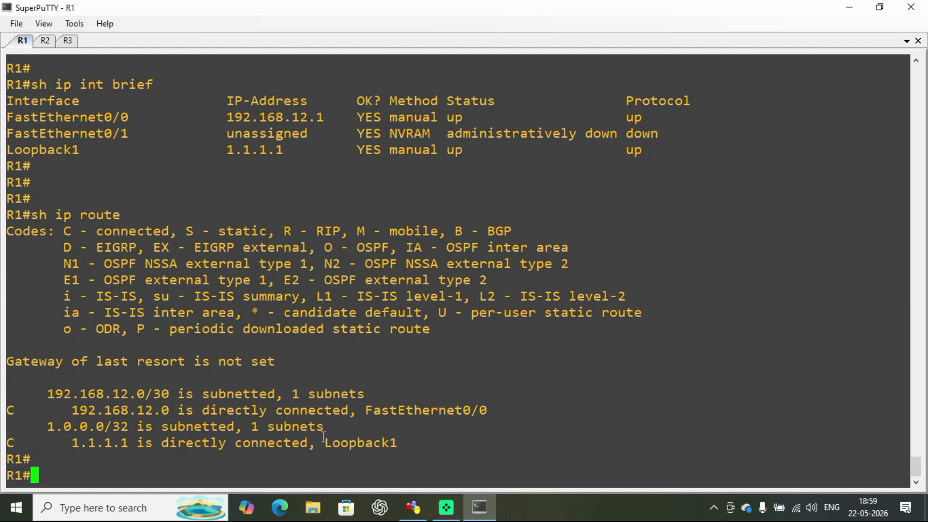
{"action": "left_click_drag", "start_coordinate": [325, 444], "coordinate": [404, 444]}
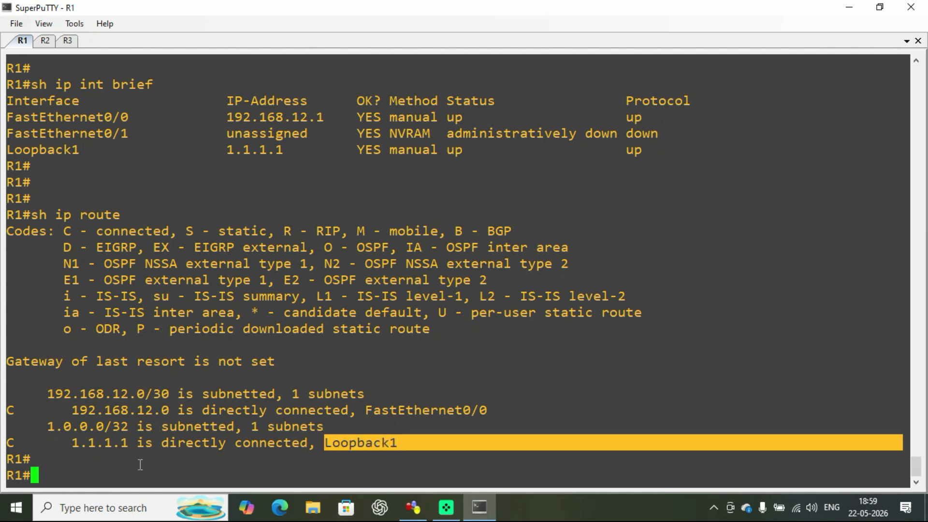
{"action": "left_click", "coordinate": [119, 467]}
{"action": "left_click_drag", "start_coordinate": [67, 445], "coordinate": [132, 443]}
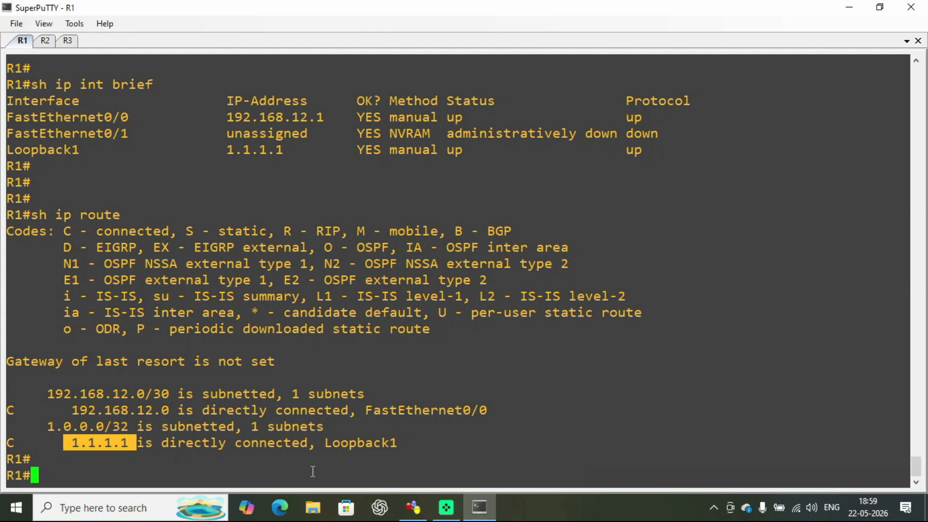
{"action": "left_click", "coordinate": [244, 461]}
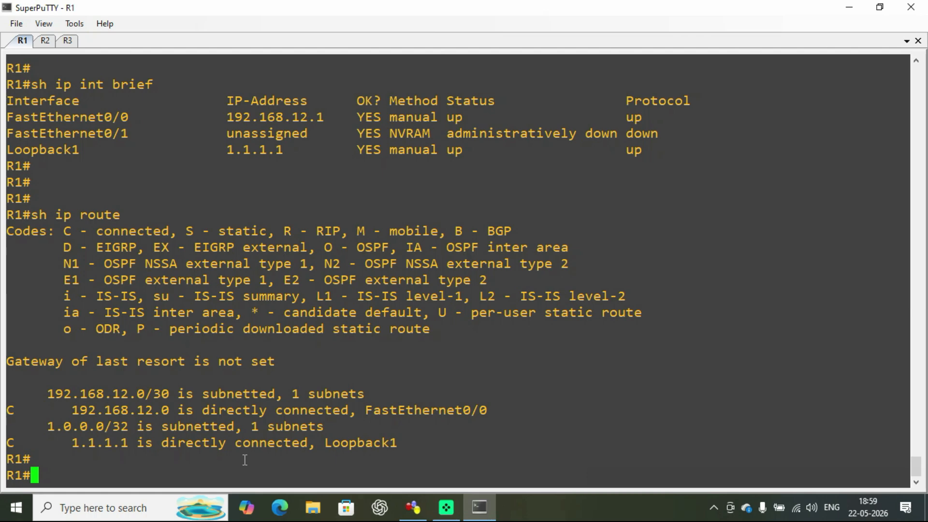
Switch to R2's console and display its routing table with sh ip route
{"action": "left_click", "coordinate": [45, 42]}
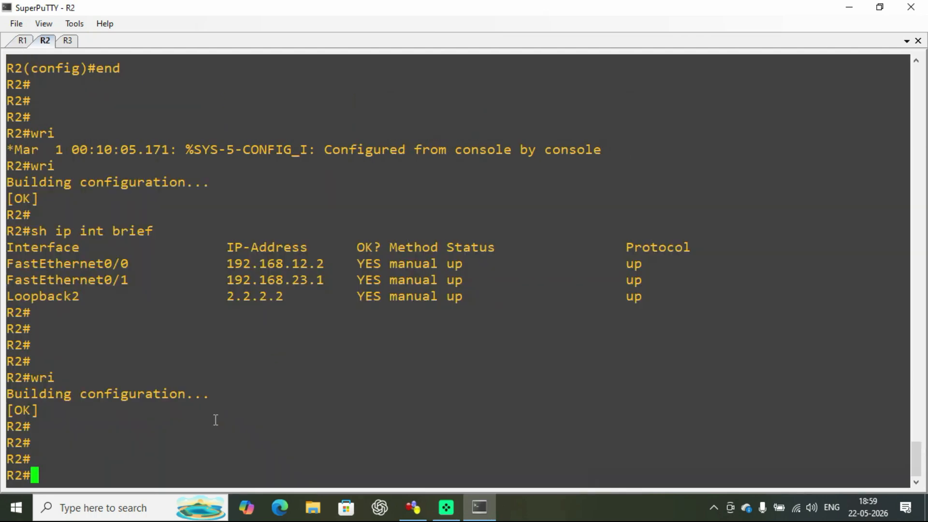
{"action": "type", "text": "sh ip route"}
{"action": "key", "text": "Return"}
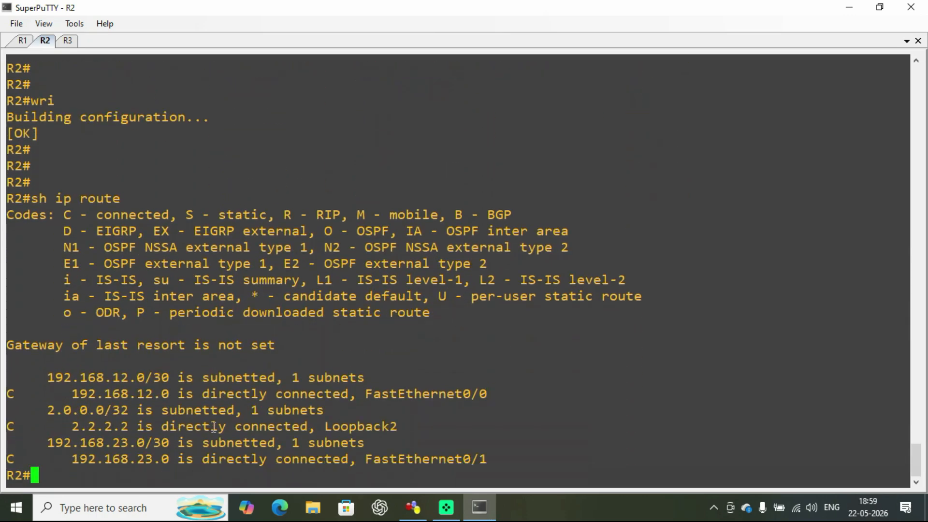
{"action": "key", "text": "Return"}
{"action": "key", "text": "Return"}
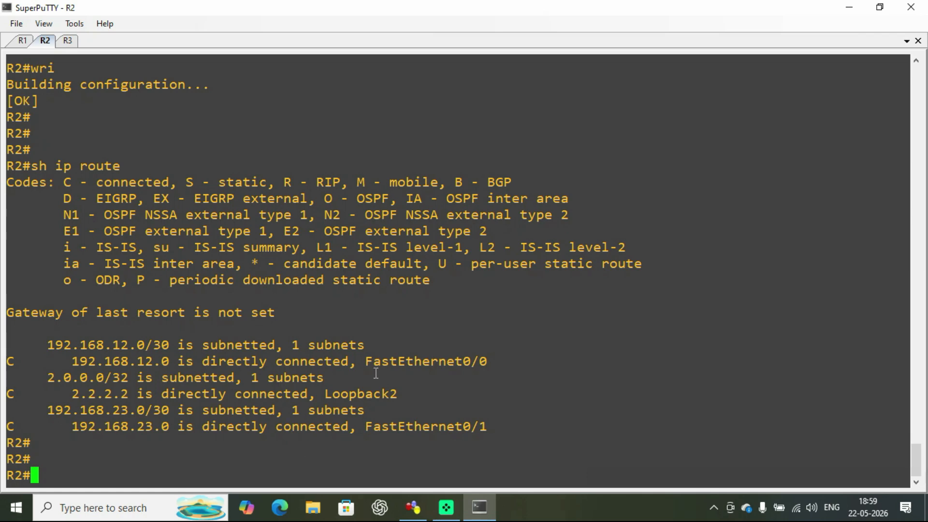
Examine R2's connected routes on FastEthernet0/0, FastEthernet0/1 and Loopback2, comparing them with the GNS3 topology diagram
{"action": "left_click_drag", "start_coordinate": [364, 362], "coordinate": [486, 361]}
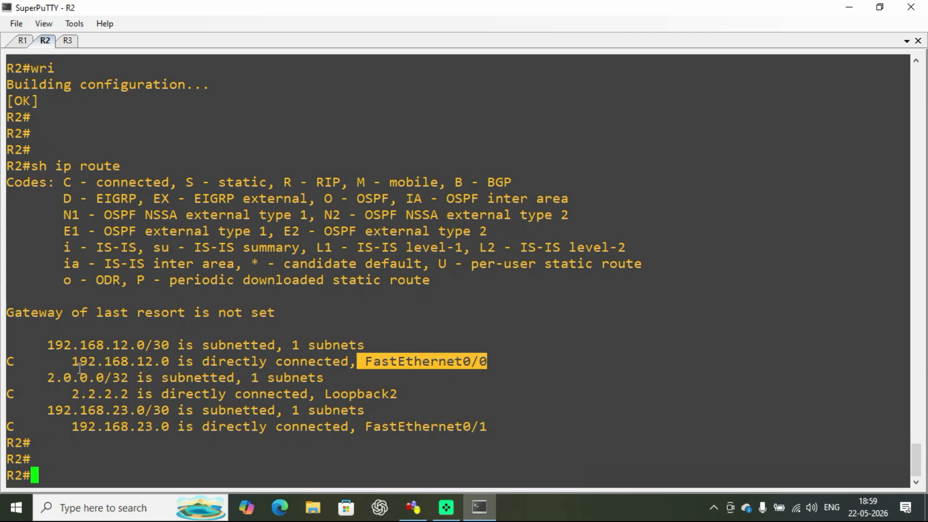
{"action": "left_click_drag", "start_coordinate": [70, 366], "coordinate": [166, 362]}
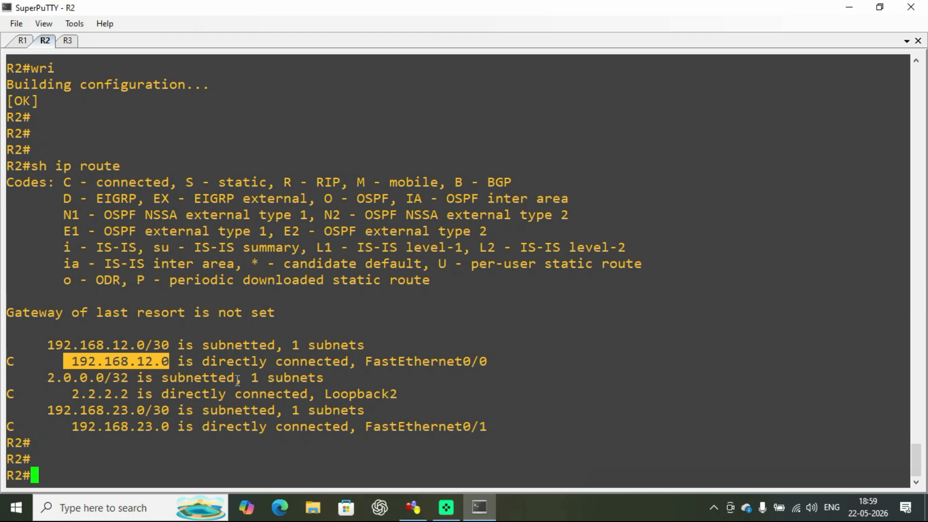
{"action": "left_click", "coordinate": [418, 512]}
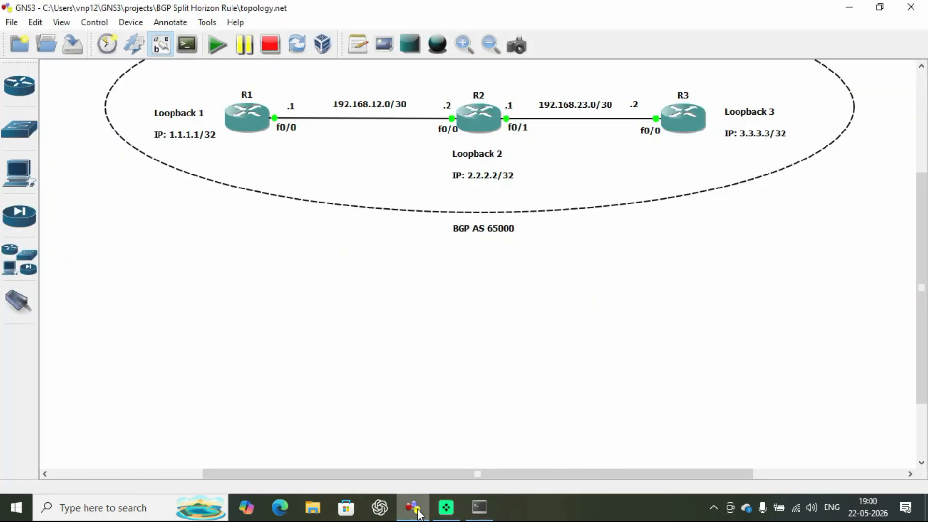
{"action": "scroll", "coordinate": [392, 382], "scroll_direction": "up", "scroll_amount": 1}
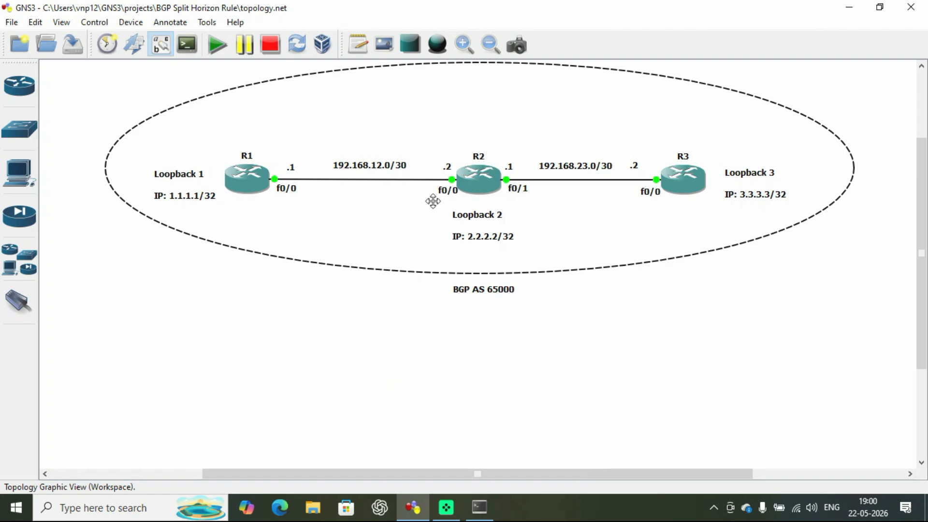
{"action": "left_click", "coordinate": [484, 507]}
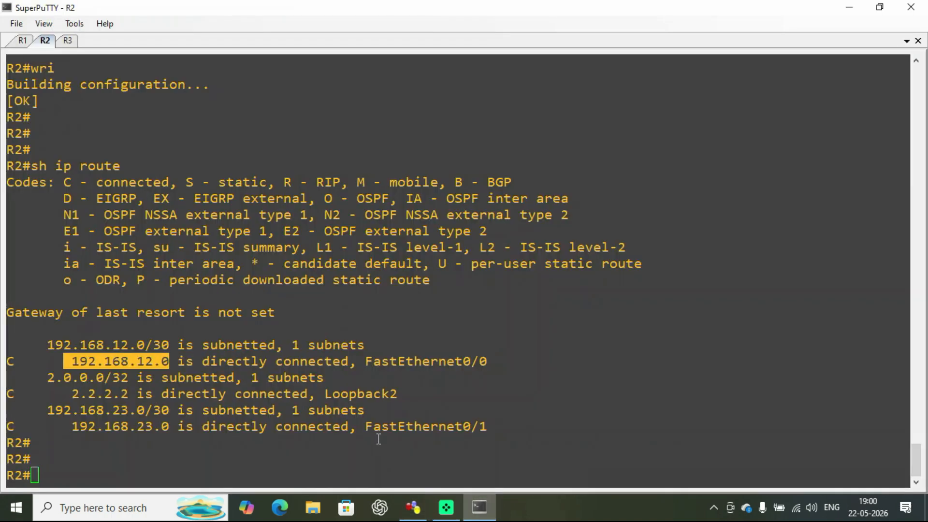
{"action": "left_click", "coordinate": [381, 436]}
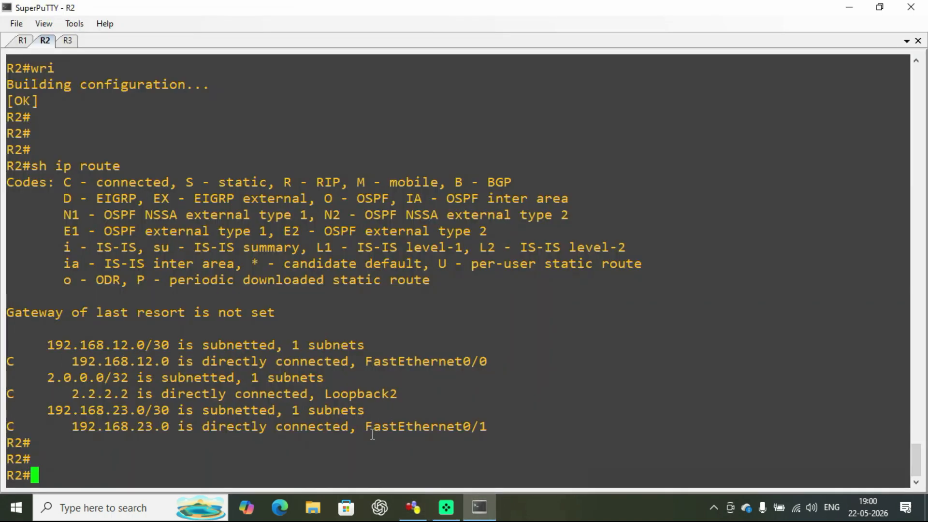
{"action": "left_click_drag", "start_coordinate": [366, 427], "coordinate": [484, 427]}
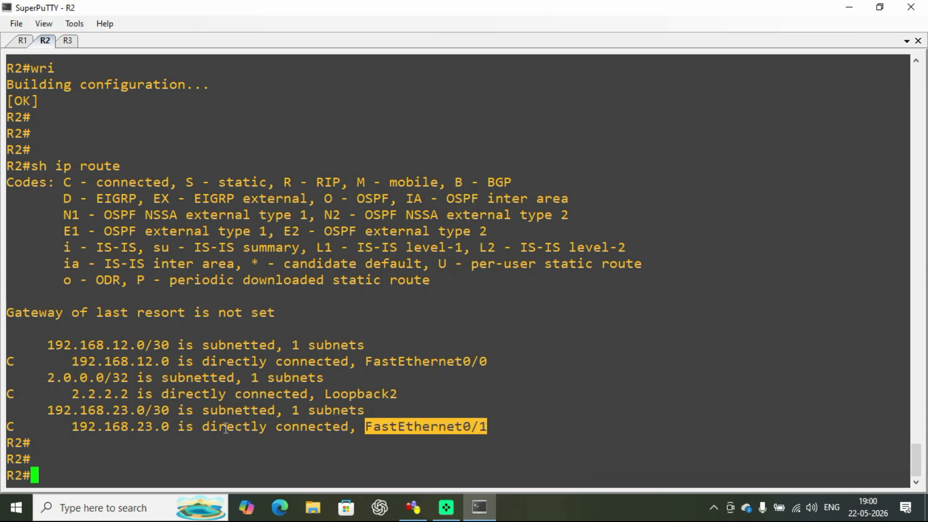
{"action": "left_click_drag", "start_coordinate": [73, 429], "coordinate": [318, 441]}
{"action": "left_click", "coordinate": [381, 393]}
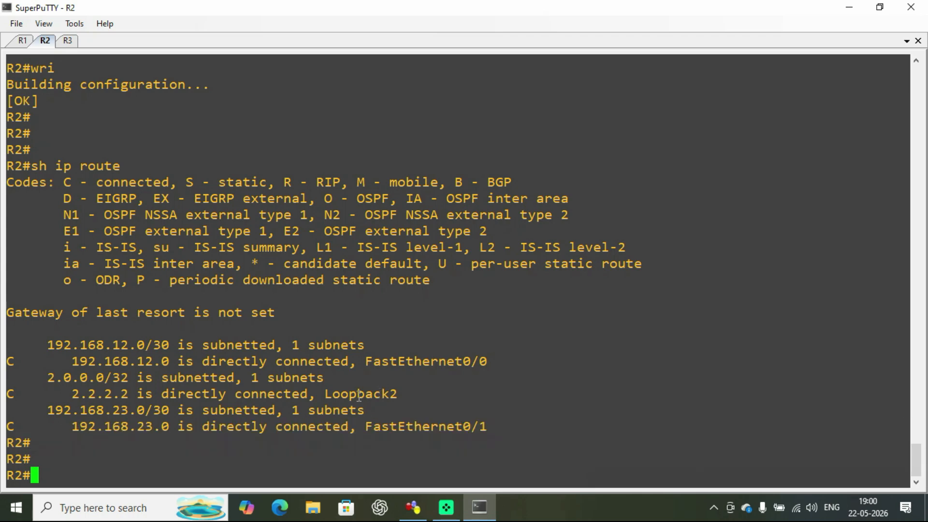
{"action": "left_click_drag", "start_coordinate": [326, 395], "coordinate": [380, 396]}
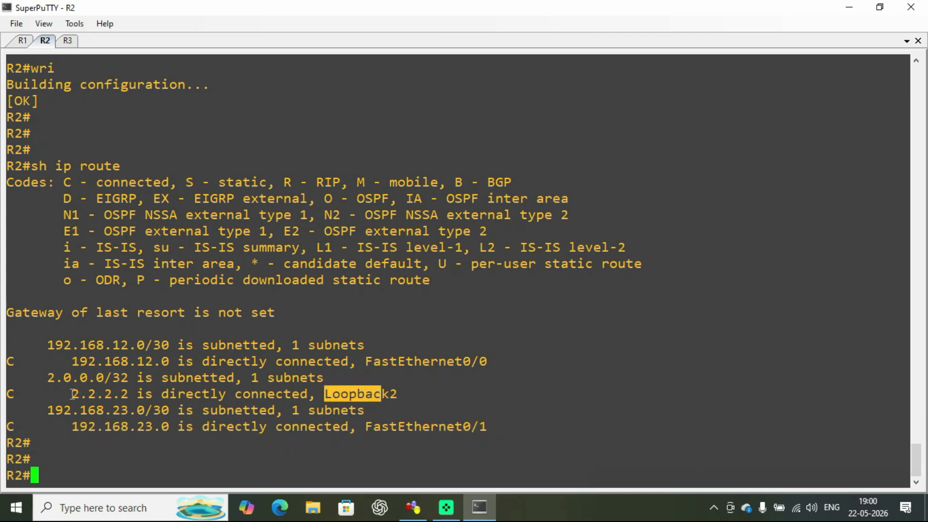
{"action": "left_click_drag", "start_coordinate": [67, 394], "coordinate": [149, 395]}
Run sh ip route on R3 and examine its directly connected routes on FastEthernet0/0 and Loopback3
{"action": "left_click", "coordinate": [63, 42]}
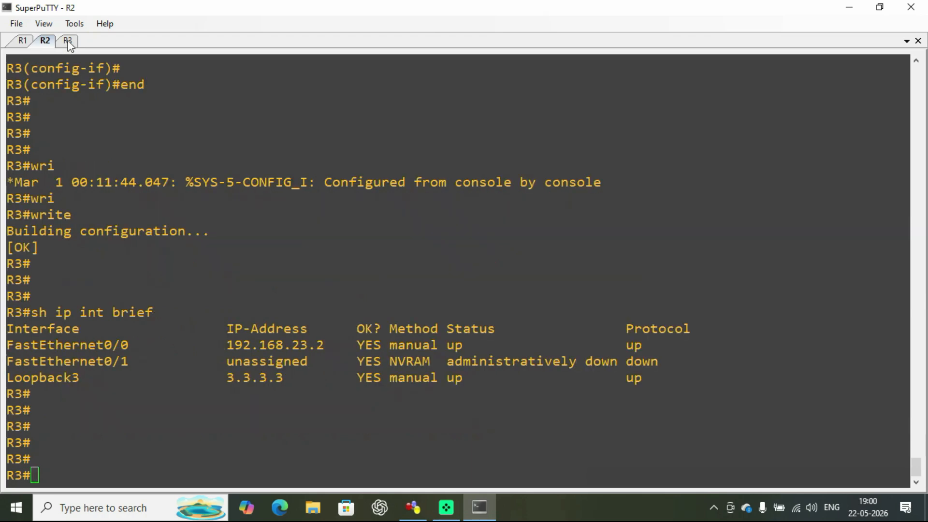
{"action": "type", "text": "sh"}
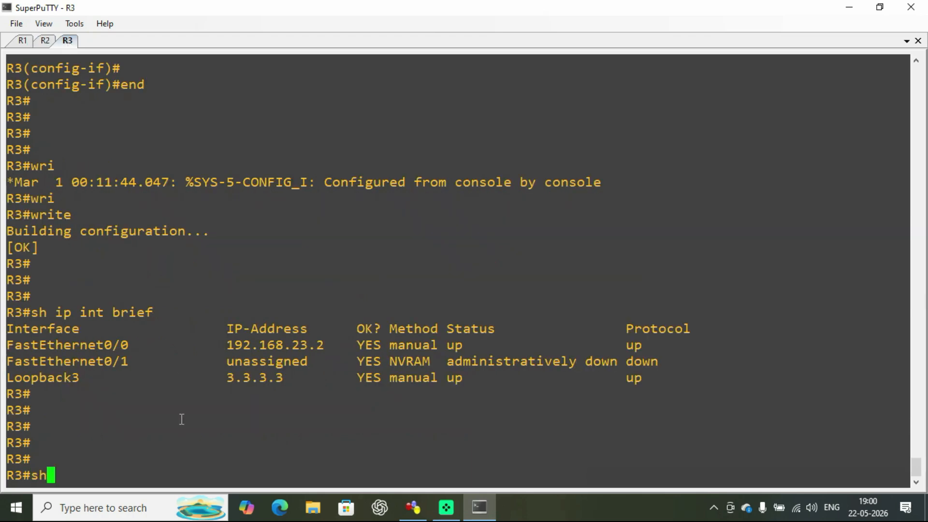
{"action": "type", "text": " ip route"}
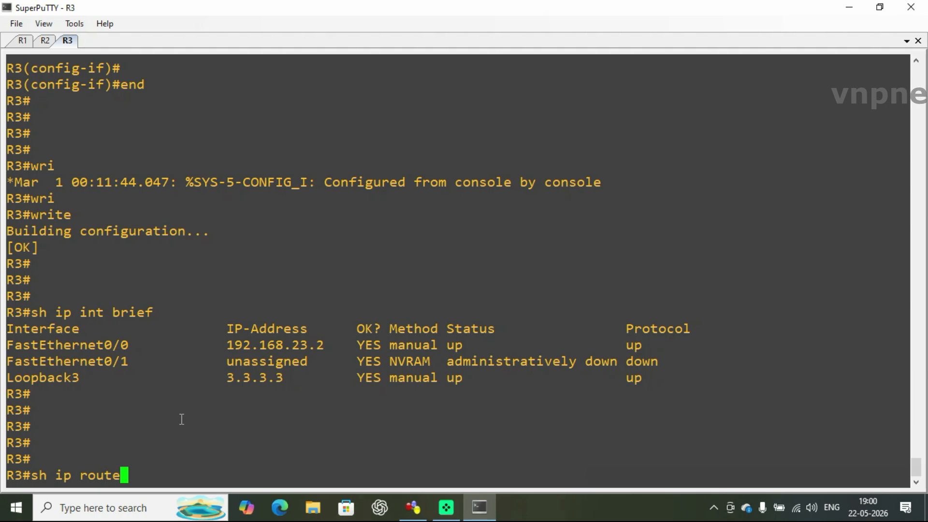
{"action": "key", "text": "Return"}
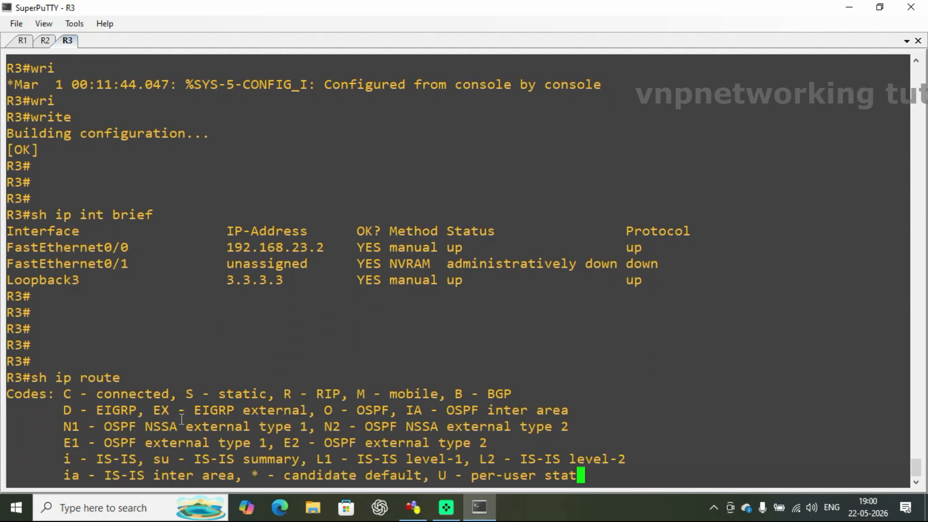
{"action": "key", "text": "Return"}
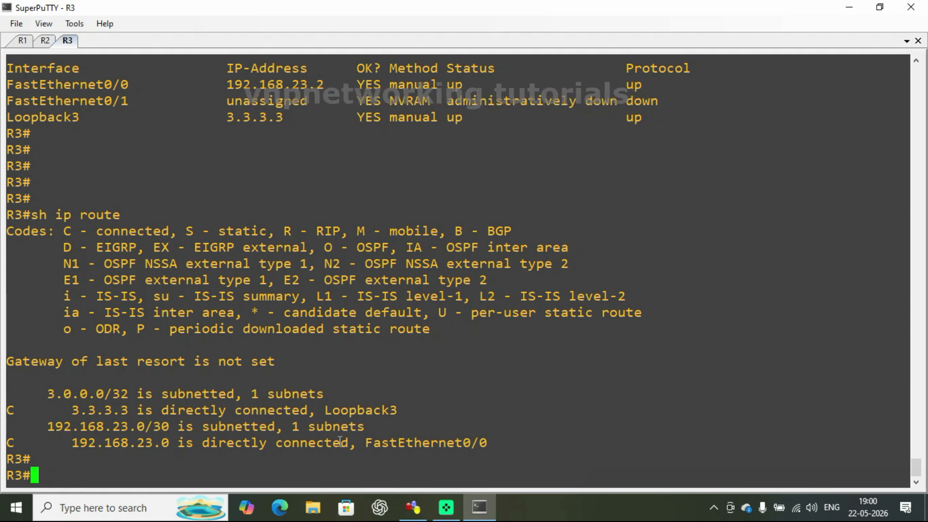
{"action": "left_click_drag", "start_coordinate": [358, 444], "coordinate": [487, 443]}
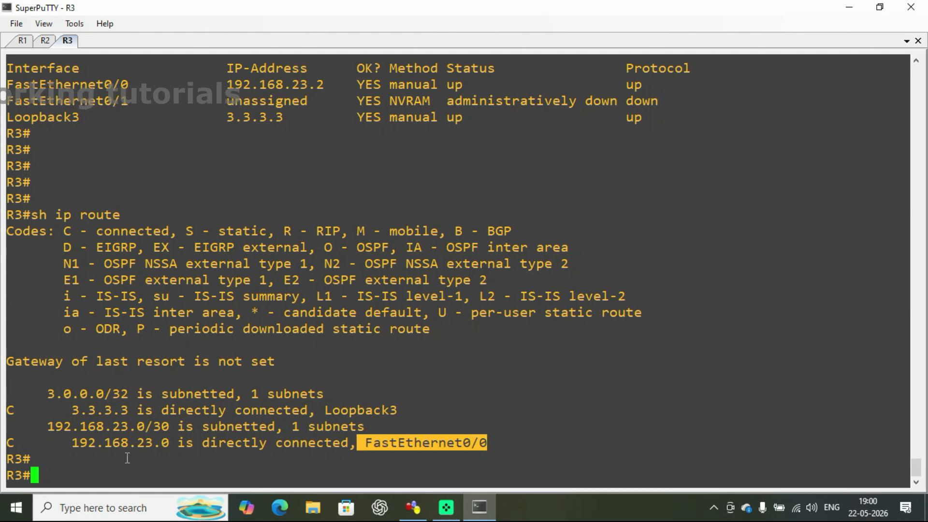
{"action": "left_click_drag", "start_coordinate": [64, 443], "coordinate": [166, 445]}
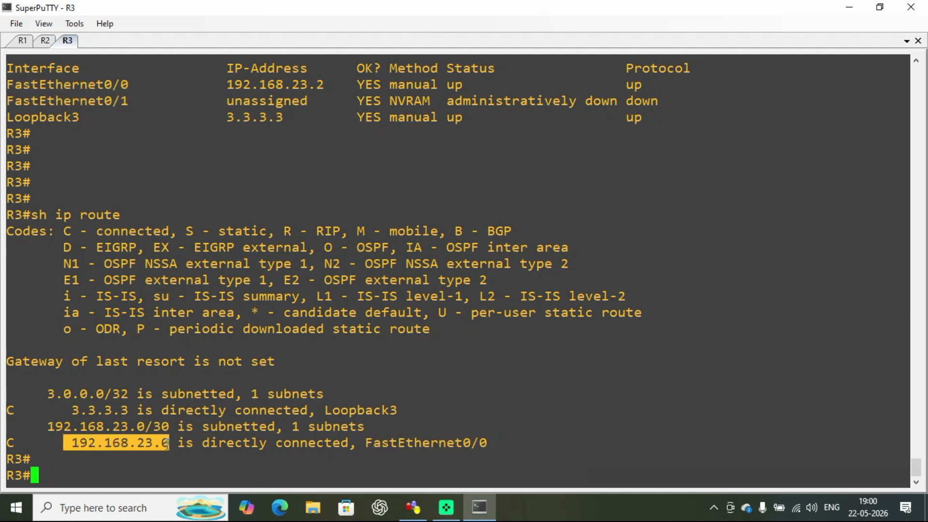
{"action": "left_click", "coordinate": [270, 427]}
{"action": "left_click_drag", "start_coordinate": [317, 411], "coordinate": [390, 411]}
{"action": "left_click_drag", "start_coordinate": [63, 410], "coordinate": [167, 410]}
{"action": "left_click", "coordinate": [83, 466]}
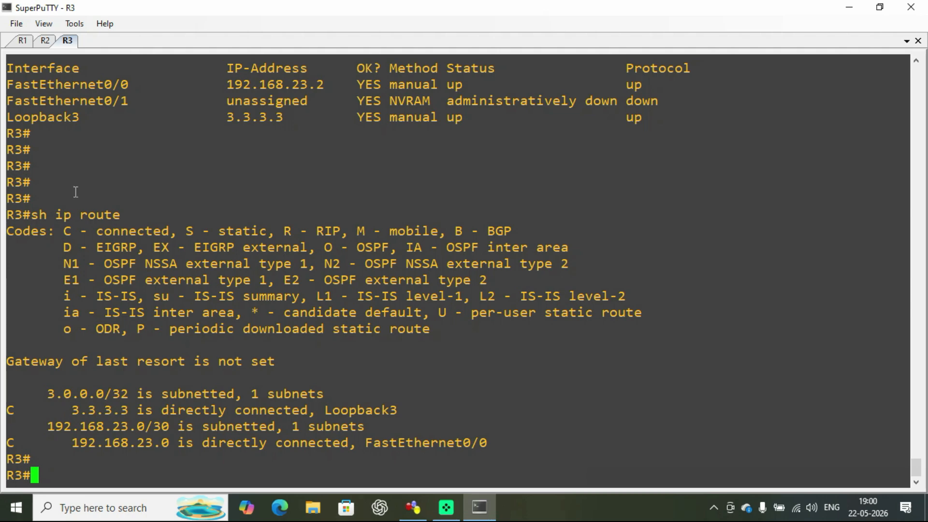
Review the route entries on R1 again, check the GNS3 topology diagram, and return to R1's console in SuperPuTTY
{"action": "left_click", "coordinate": [22, 40]}
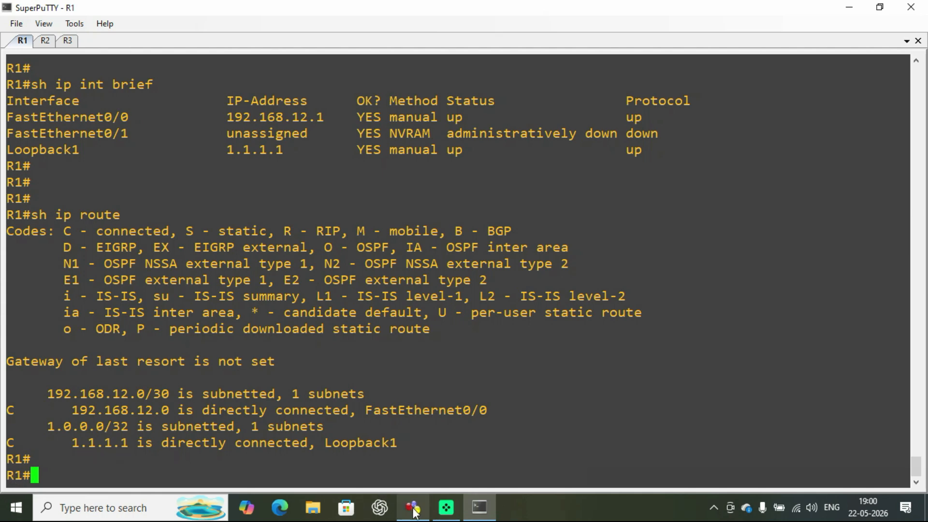
{"action": "mouse_move", "coordinate": [413, 511]}
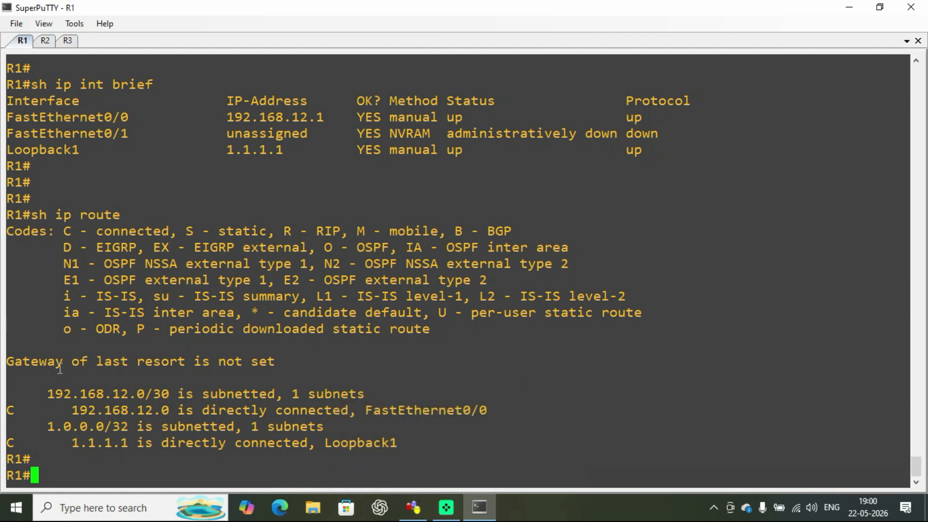
{"action": "left_click_drag", "start_coordinate": [24, 362], "coordinate": [387, 443]}
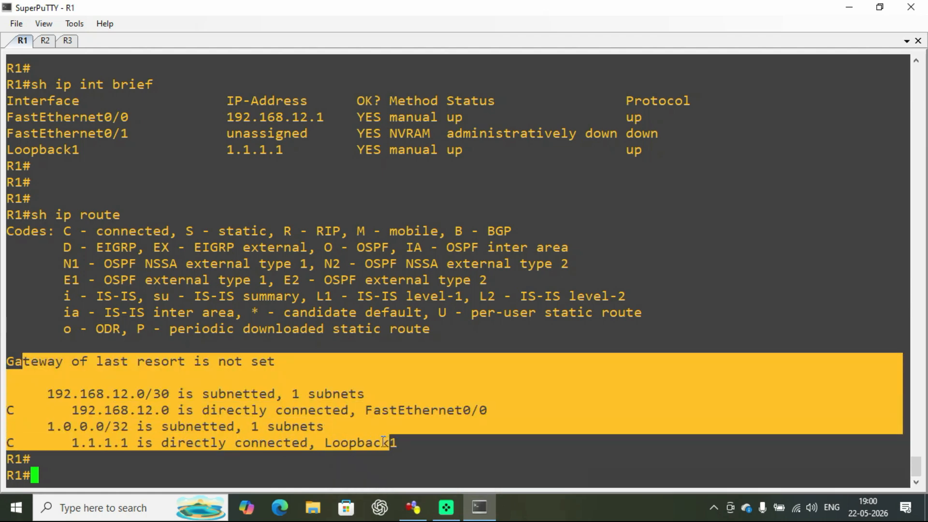
{"action": "left_click", "coordinate": [121, 476]}
{"action": "left_click", "coordinate": [413, 508]}
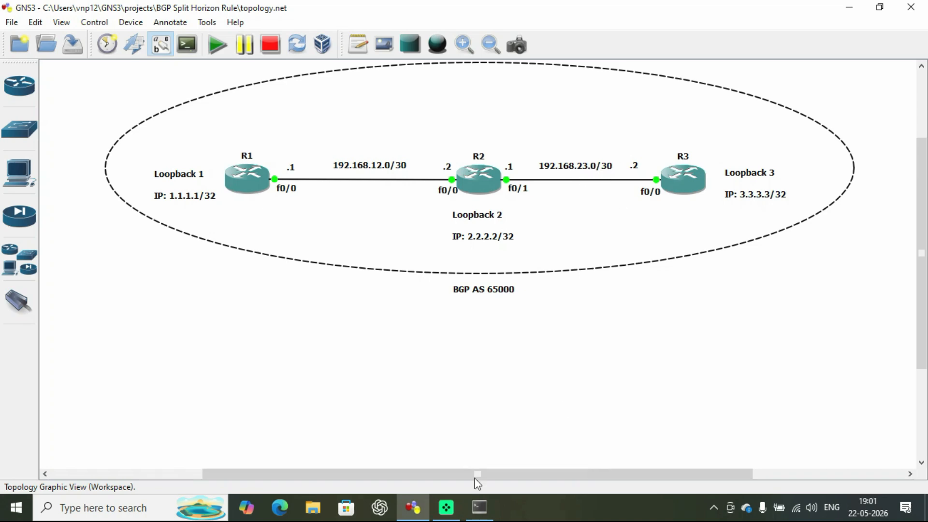
{"action": "left_click", "coordinate": [479, 508]}
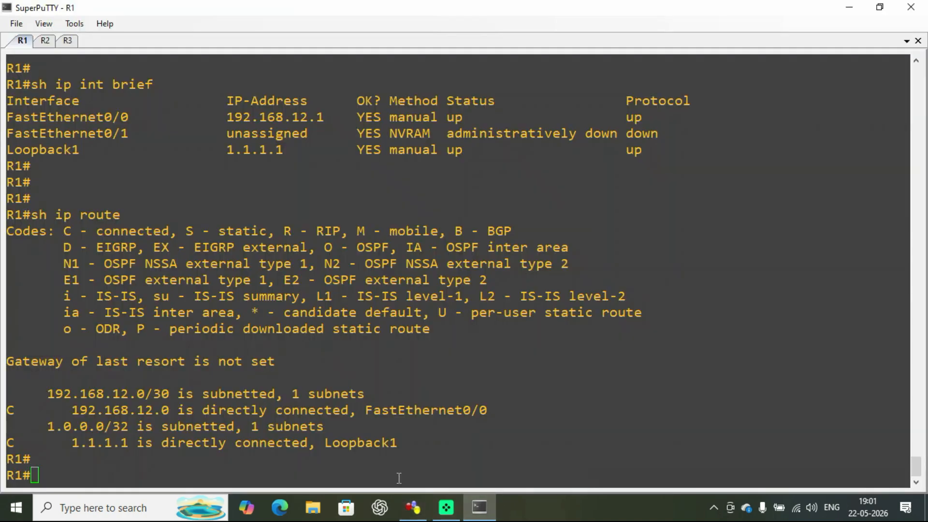
Ping R2's FastEthernet0/0 address 192.168.12.2 from R1 twice
{"action": "left_click", "coordinate": [471, 440]}
{"action": "key", "text": "Return"}
{"action": "type", "text": "ping "}
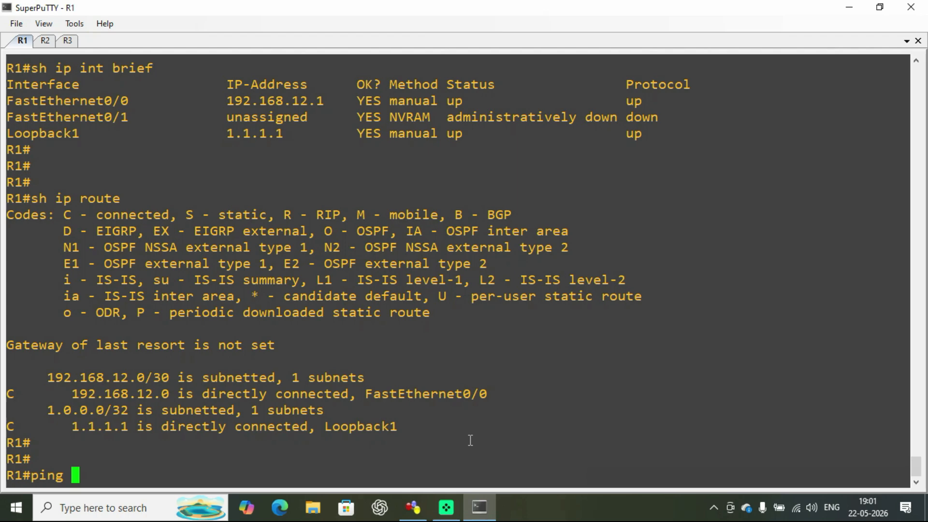
{"action": "type", "text": "192.168"}
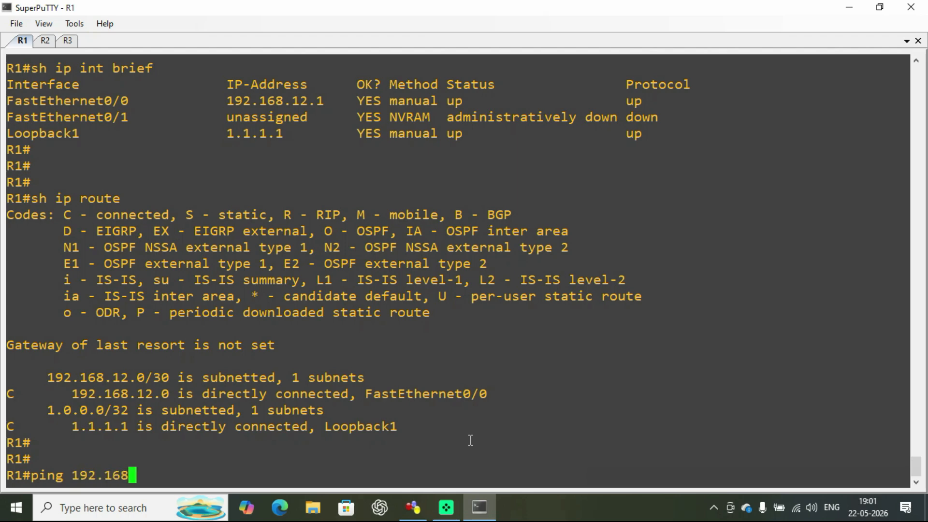
{"action": "type", "text": ".12.2"}
{"action": "key", "text": "Return"}
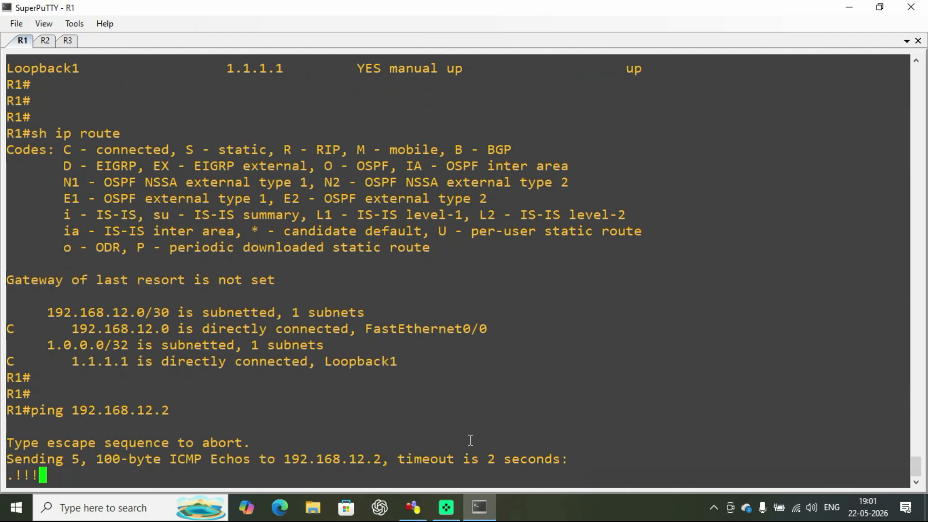
{"action": "key", "text": "Return"}
{"action": "key", "text": "Up"}
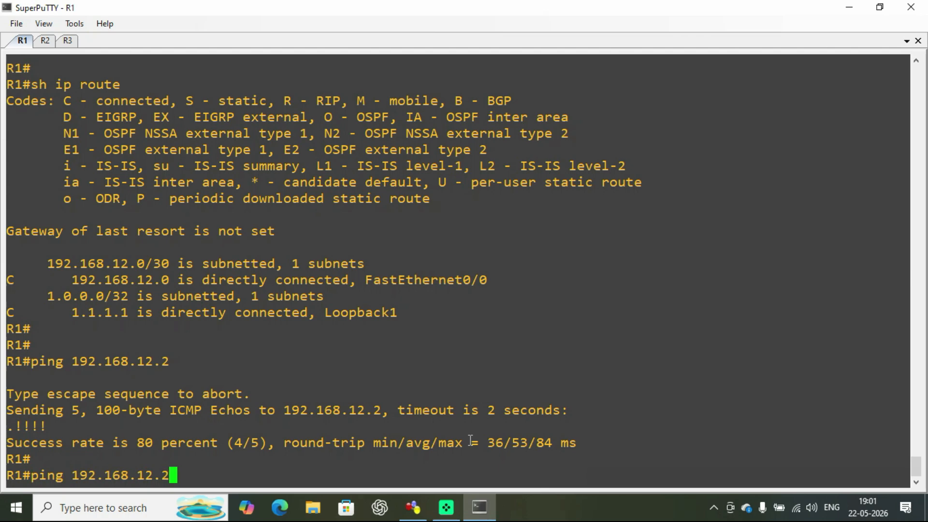
{"action": "key", "text": "Return"}
{"action": "key", "text": "Return"}
{"action": "key", "text": "Return"}
{"action": "key", "text": "Return"}
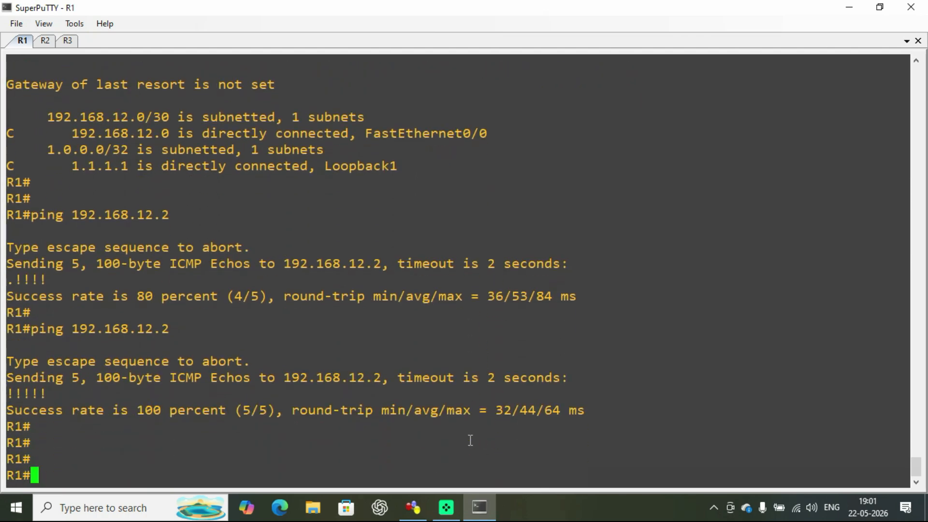
Ping R3's address 192.168.23.2 from R1 and check R1's routing table for a matching route
{"action": "type", "text": "ping 192.16"}
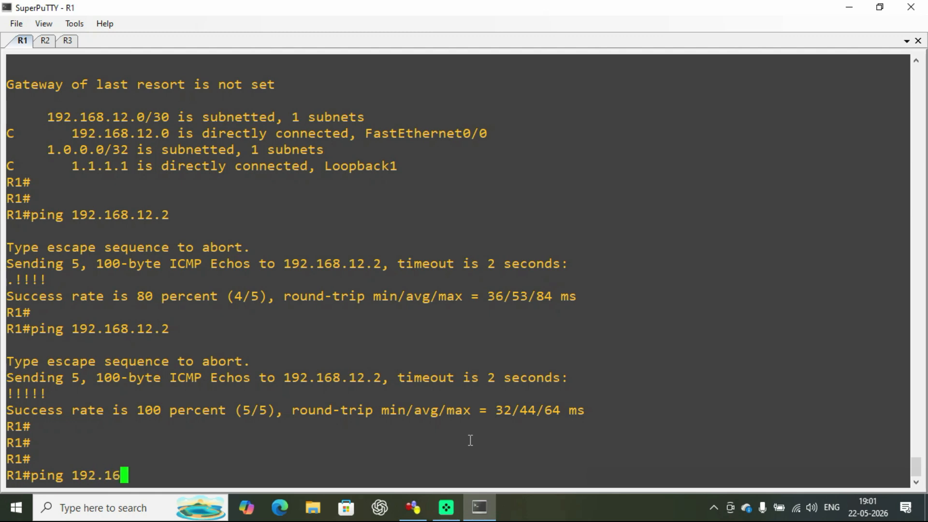
{"action": "type", "text": "8.23.2"}
{"action": "key", "text": "Return"}
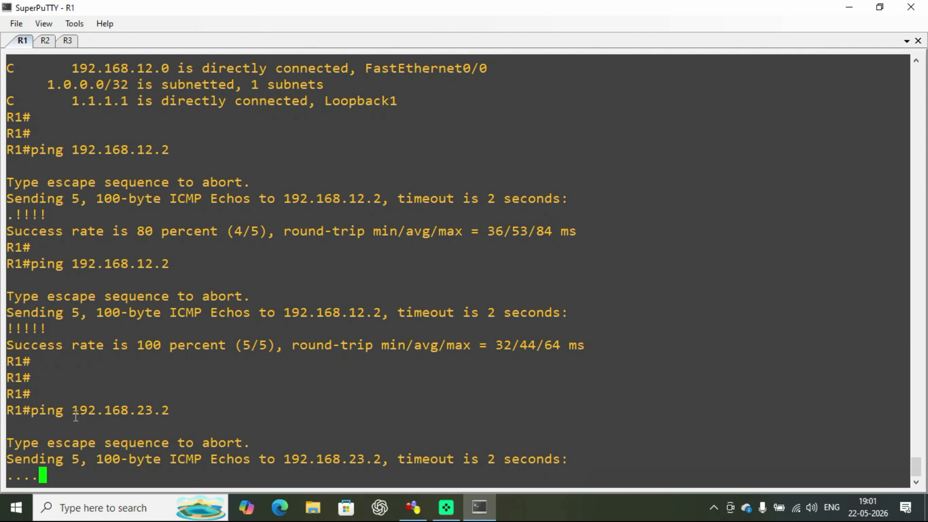
{"action": "left_click_drag", "start_coordinate": [74, 379], "coordinate": [168, 375]}
{"action": "scroll", "coordinate": [237, 387], "scroll_direction": "up", "scroll_amount": 9}
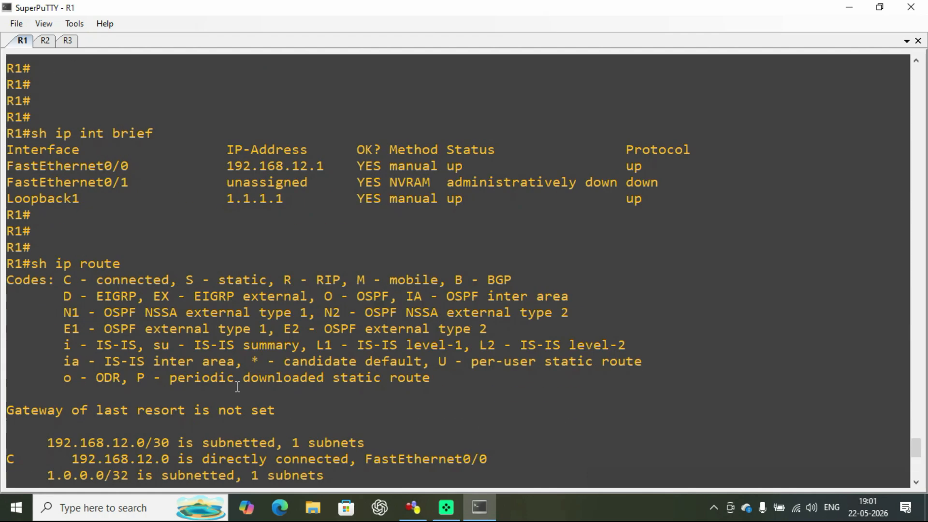
{"action": "scroll", "coordinate": [237, 387], "scroll_direction": "down", "scroll_amount": 4}
{"action": "left_click_drag", "start_coordinate": [21, 196], "coordinate": [382, 293]}
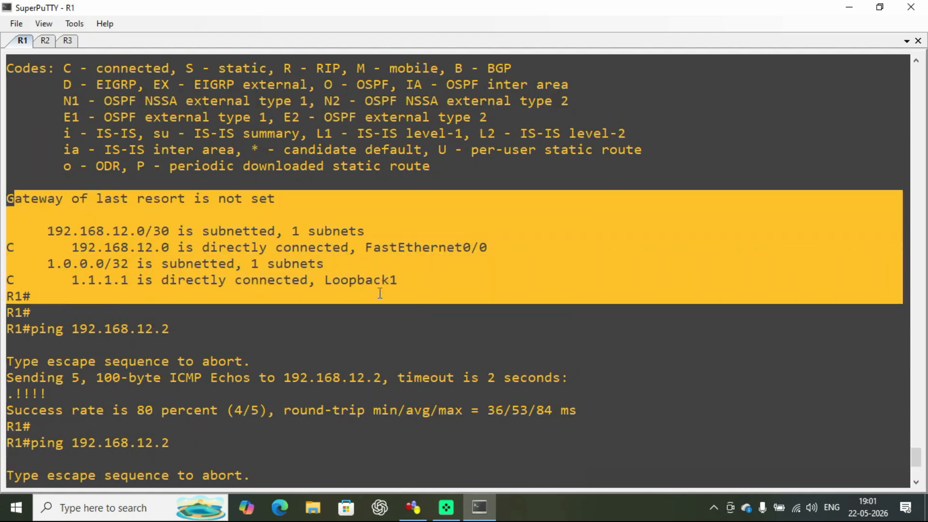
{"action": "left_click", "coordinate": [221, 356]}
Switch to R3's console and ping R2's FastEthernet0/1 address 192.168.23.1
{"action": "left_click", "coordinate": [68, 42]}
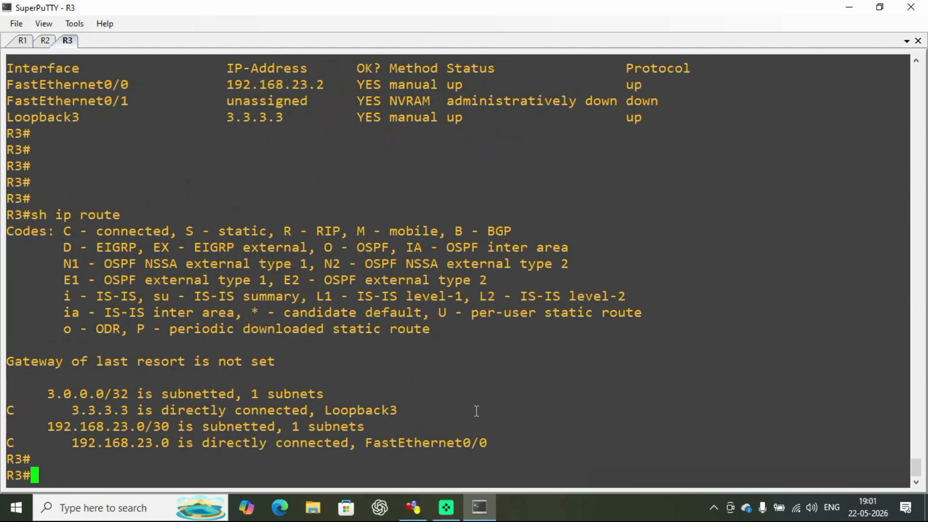
{"action": "key", "text": "Return"}
{"action": "key", "text": "Return"}
{"action": "type", "text": "pin"}
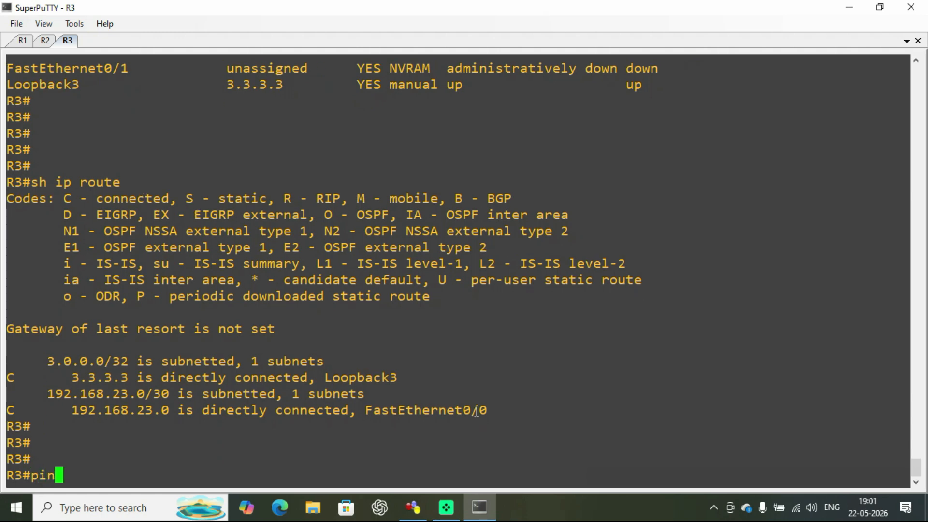
{"action": "type", "text": "g 192."}
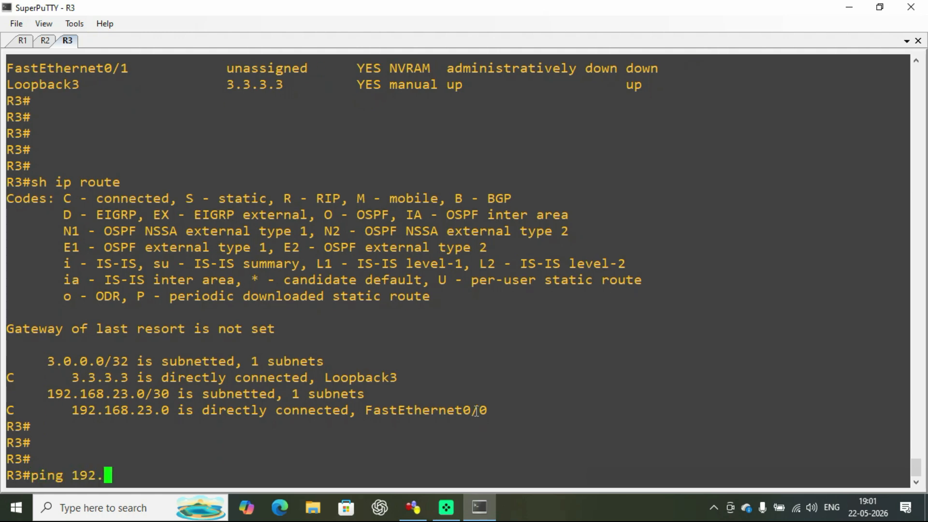
{"action": "type", "text": "168.23.1"}
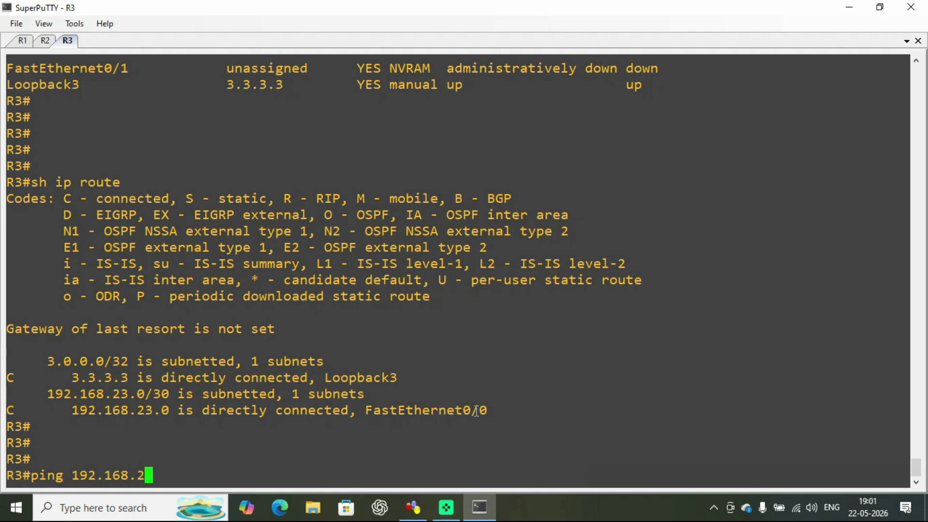
{"action": "key", "text": "Return"}
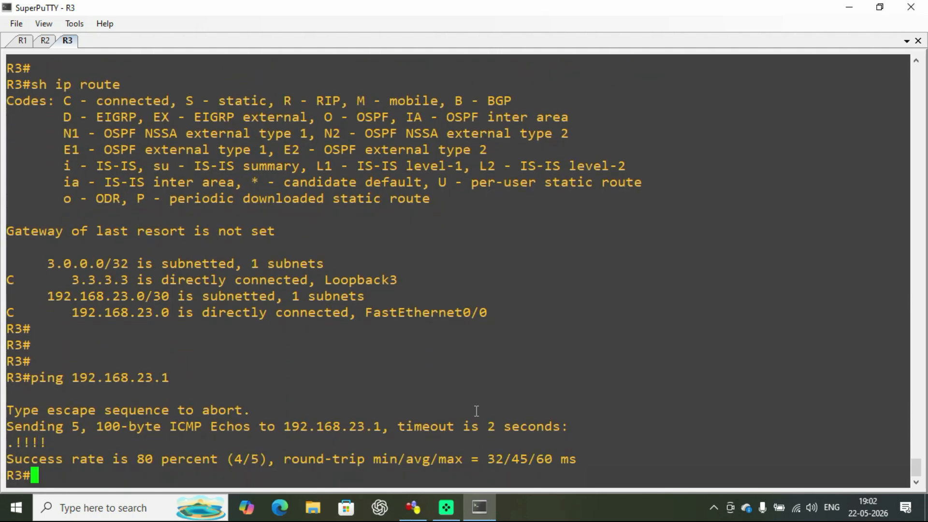
{"action": "key", "text": "Return"}
{"action": "key", "text": "Return"}
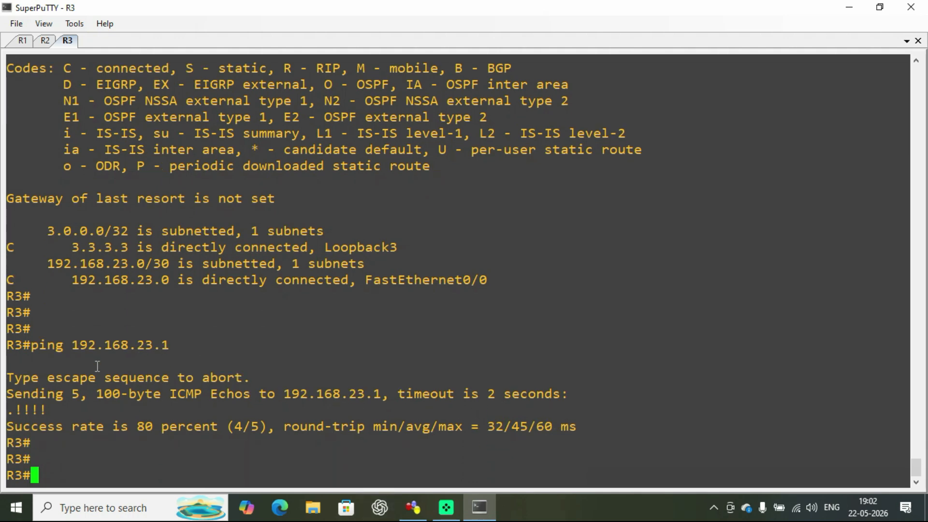
{"action": "left_click_drag", "start_coordinate": [73, 346], "coordinate": [168, 338]}
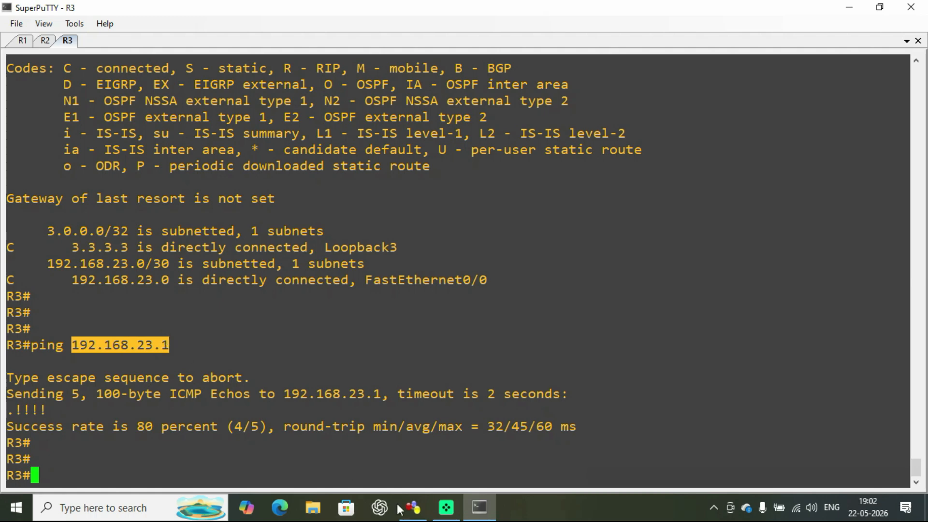
Check the GNS3 topology diagram, return to R3's console in SuperPuTTY and ping R1's address 192.168.12.1
{"action": "left_click", "coordinate": [413, 508]}
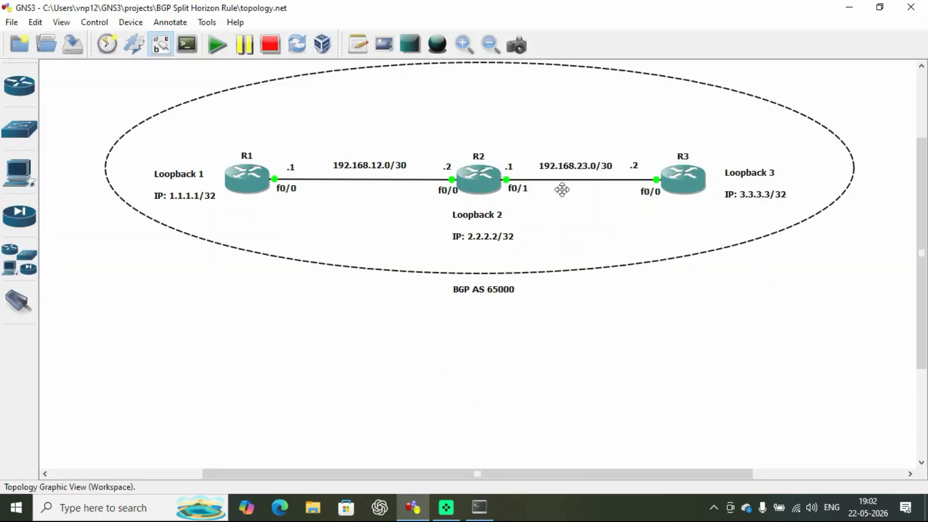
{"action": "left_click", "coordinate": [479, 179]}
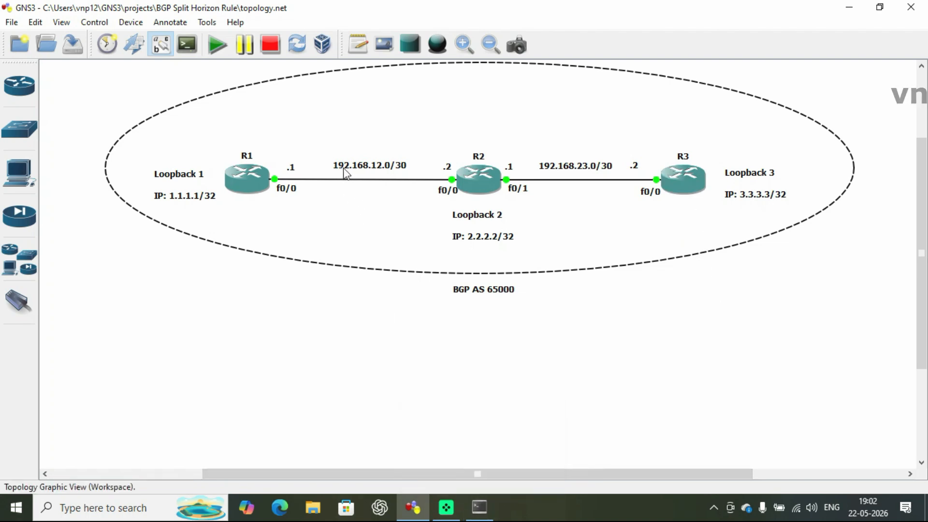
{"action": "left_click", "coordinate": [483, 508]}
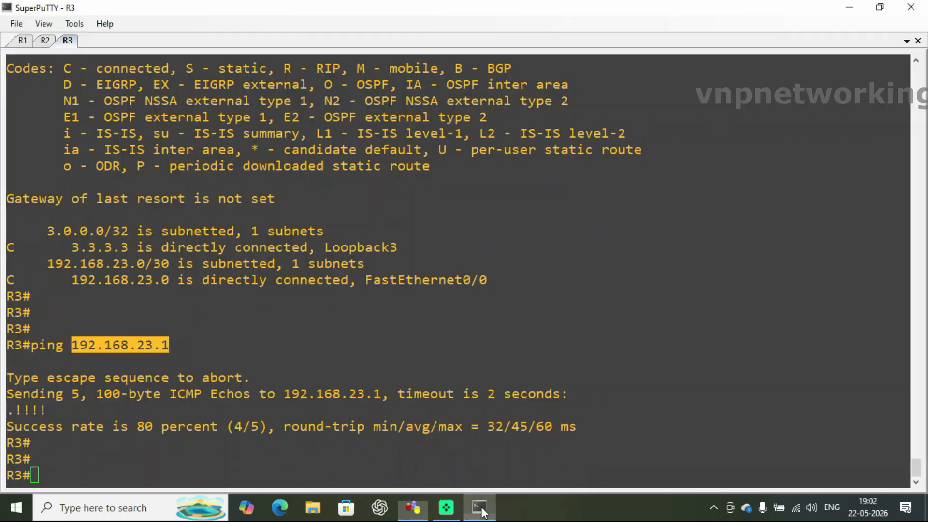
{"action": "type", "text": "pi"}
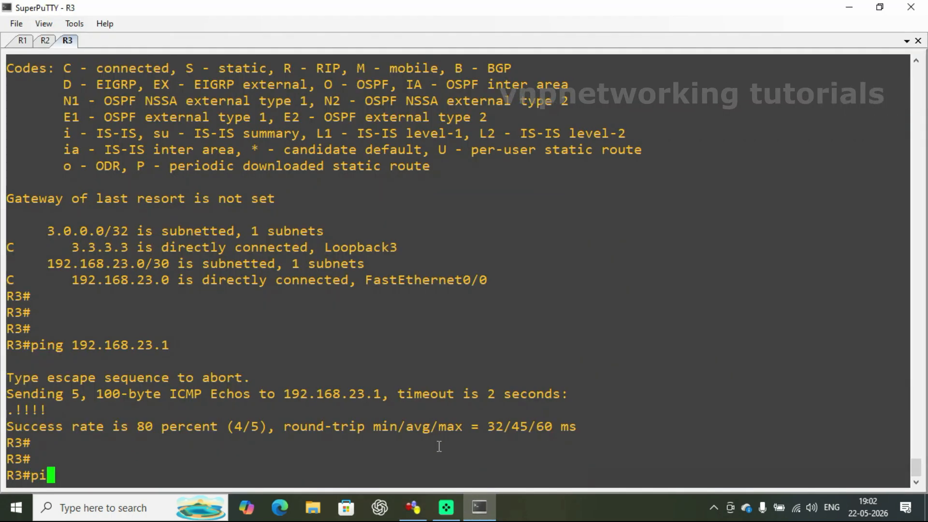
{"action": "type", "text": "ng 192"}
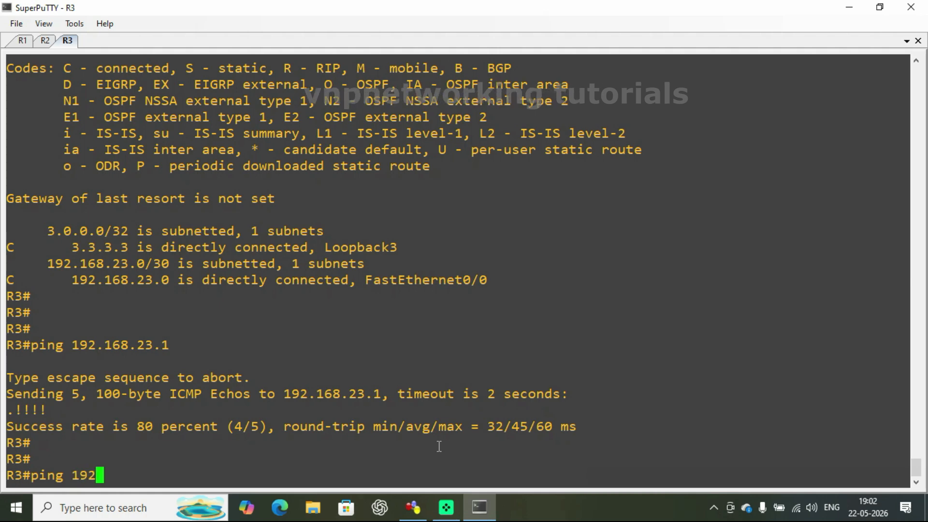
{"action": "type", "text": ".168.12.1"}
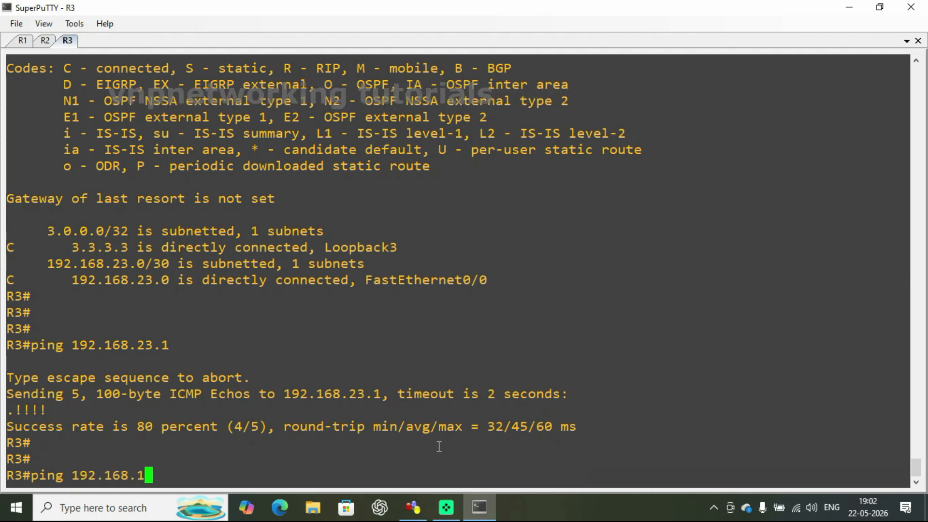
{"action": "key", "text": "Return"}
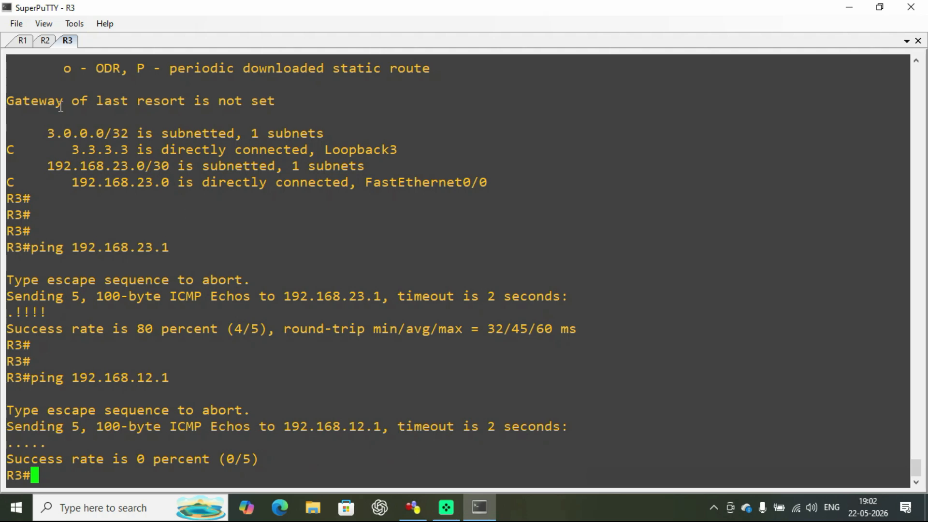
Switch to R1's console and enter global configuration mode with conf t
{"action": "left_click", "coordinate": [22, 41]}
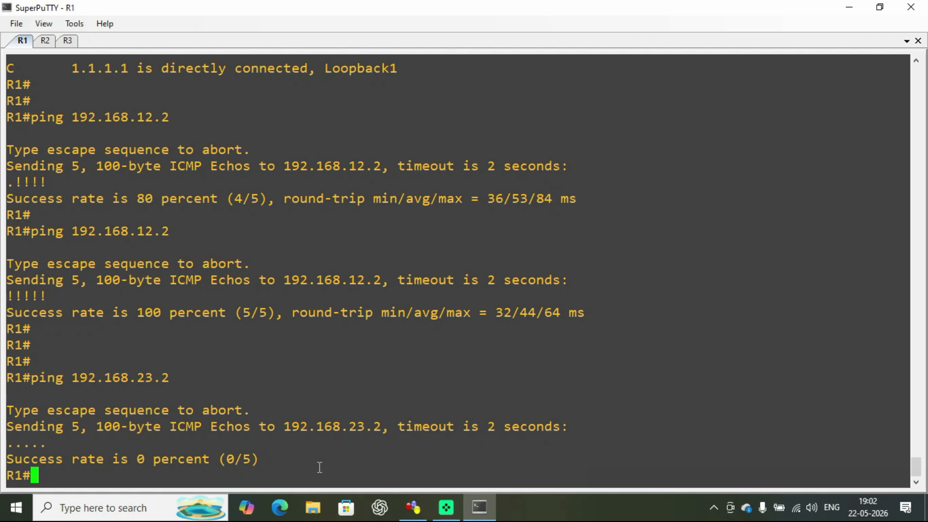
{"action": "key", "text": "Return"}
{"action": "key", "text": "Return"}
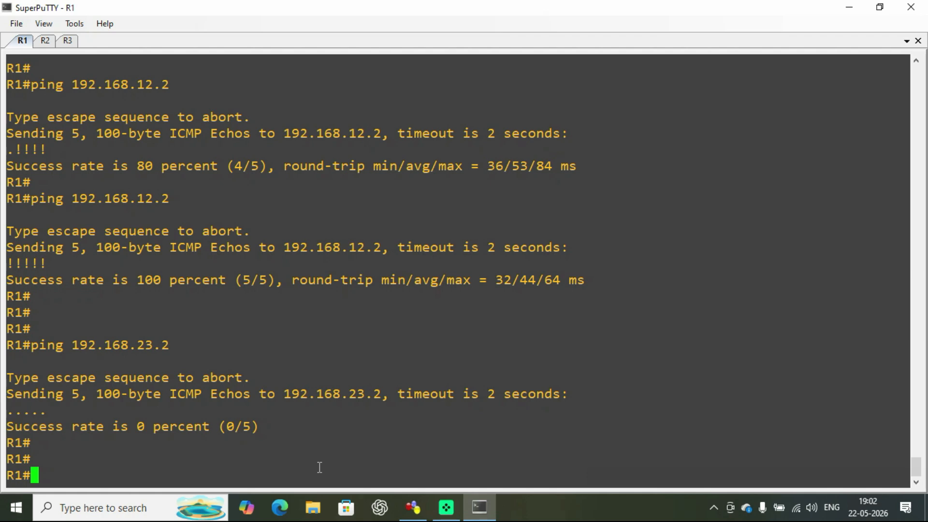
{"action": "type", "text": "conf t"}
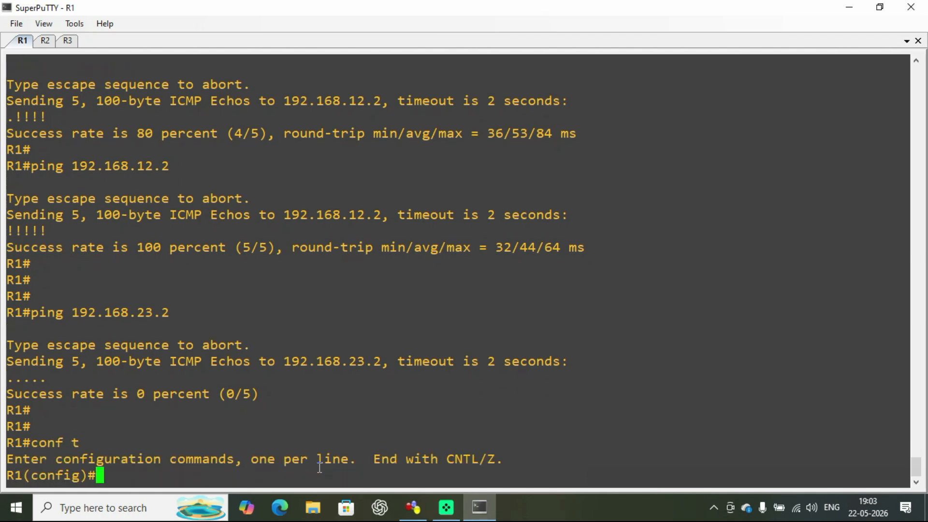
{"action": "key", "text": "Return"}
{"action": "key", "text": "Return"}
{"action": "key", "text": "Return"}
{"action": "key", "text": "Return"}
Begin the command ip route 192.168.23.0 255.255.255.252 on R1 and list its available next-hop options
{"action": "type", "text": "ip"}
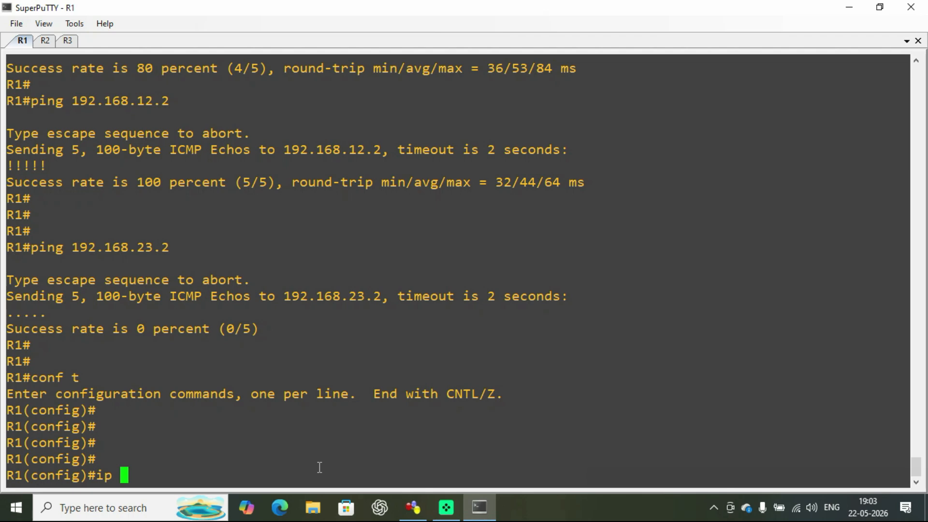
{"action": "type", "text": "route"}
{"action": "type", "text": " 192.16"}
{"action": "type", "text": "8.23.0"}
{"action": "type", "text": " 255.255.2"}
{"action": "type", "text": "55.255.252"}
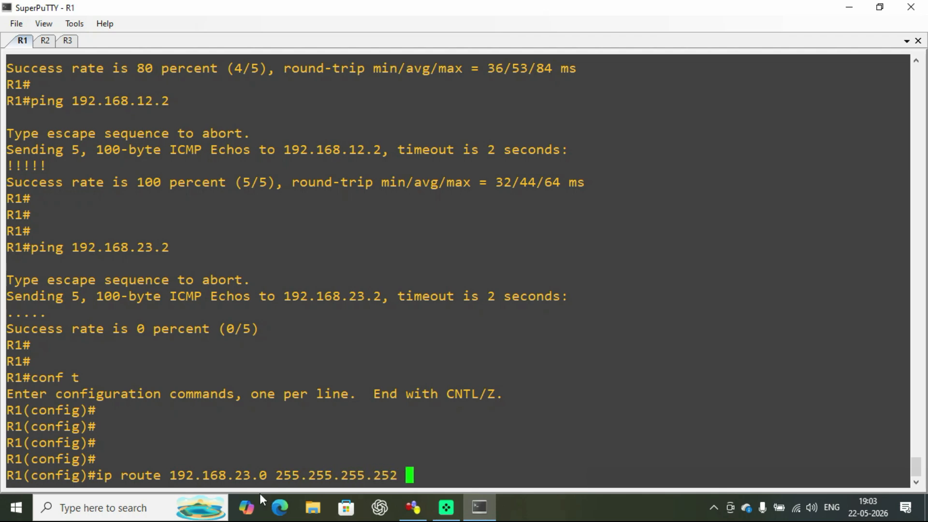
{"action": "left_click_drag", "start_coordinate": [172, 477], "coordinate": [387, 471]}
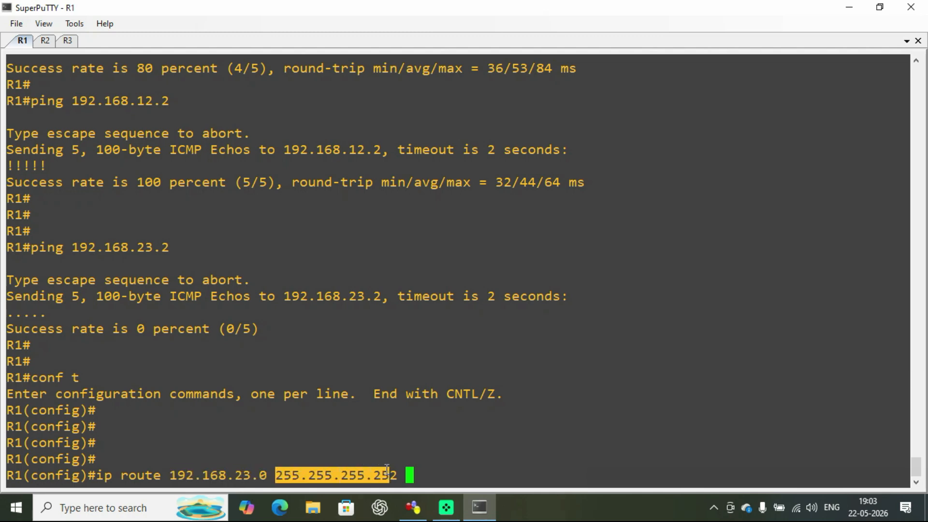
{"action": "left_click", "coordinate": [442, 465]}
{"action": "type", "text": "?"}
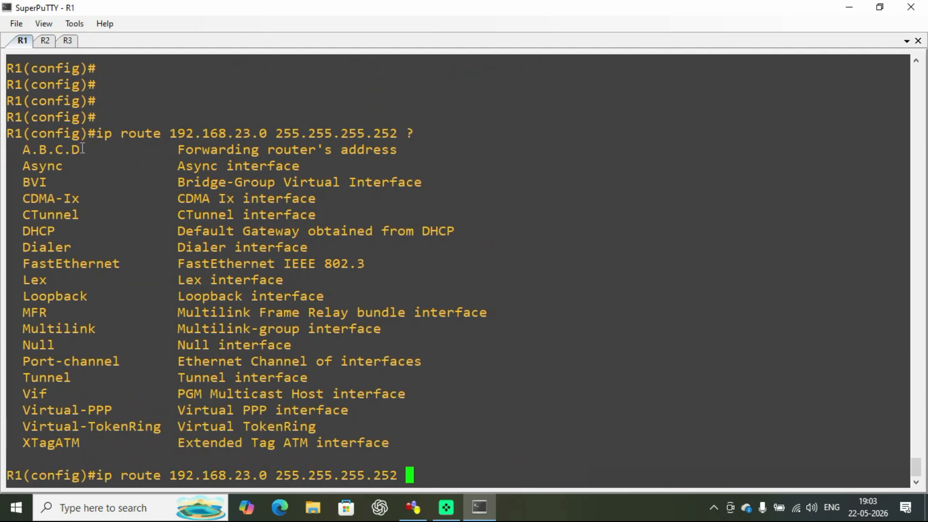
Check the next hop in the GNS3 topology, return to R1's console in SuperPuTTY and complete the 192.168.23.0 255.255.255.252 static route with next hop 192.168.12.2
{"action": "left_click_drag", "start_coordinate": [26, 149], "coordinate": [397, 151]}
{"action": "left_click", "coordinate": [487, 403]}
{"action": "left_click", "coordinate": [414, 508]}
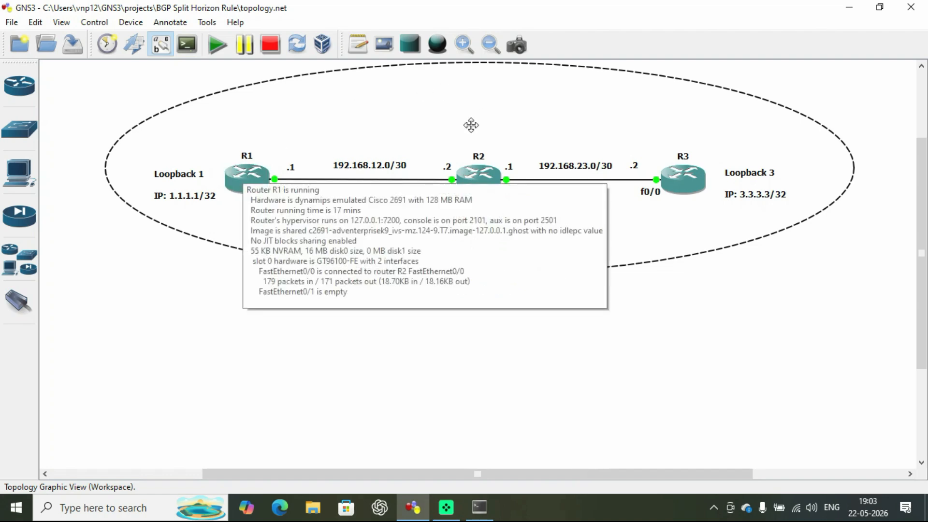
{"action": "mouse_move", "coordinate": [492, 172]}
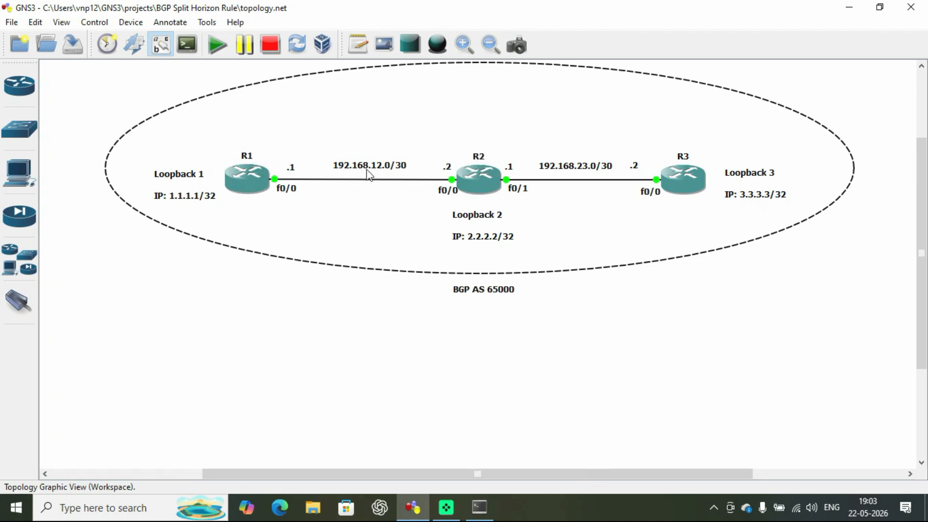
{"action": "left_click", "coordinate": [479, 508]}
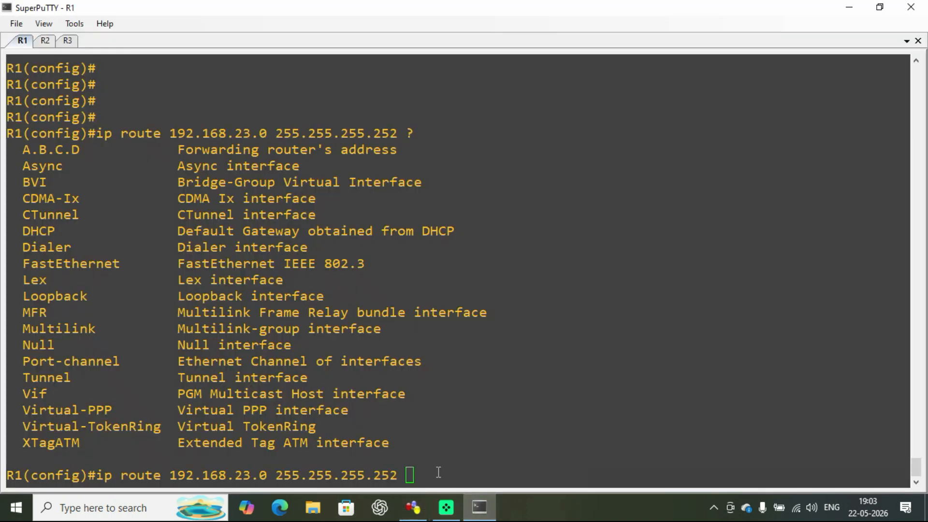
{"action": "type", "text": "192.168.12.2"}
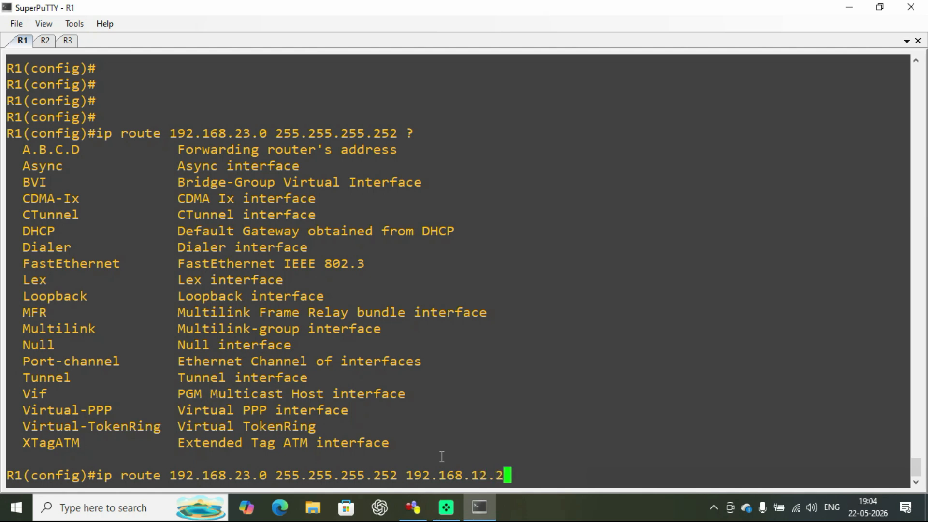
{"action": "key", "text": "Return"}
{"action": "key", "text": "Return"}
{"action": "key", "text": "Return"}
Exit R1's configuration mode and display its routing table with sh ip route to check the static route to 192.168.23.0
{"action": "type", "text": "end"}
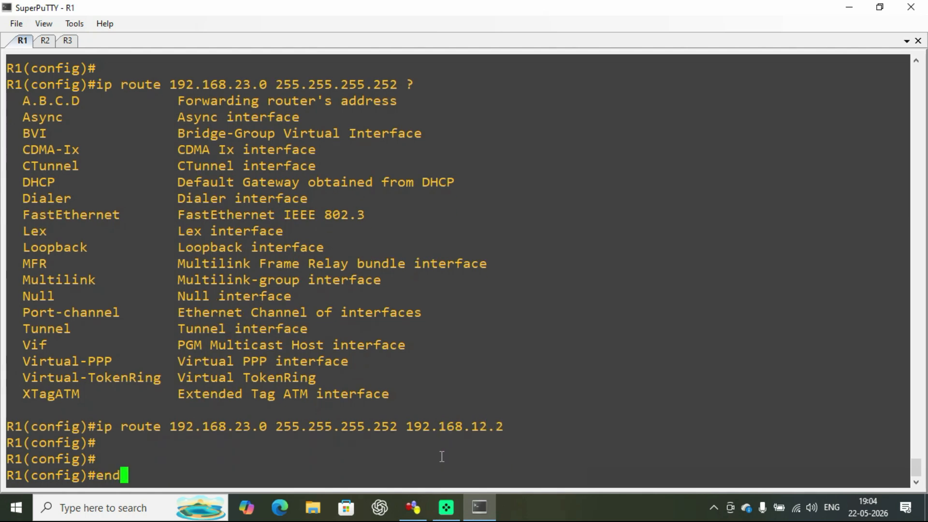
{"action": "key", "text": "Return"}
{"action": "key", "text": "Return"}
{"action": "key", "text": "Return"}
{"action": "key", "text": "Return"}
{"action": "key", "text": "Return"}
{"action": "type", "text": "sh ip route"}
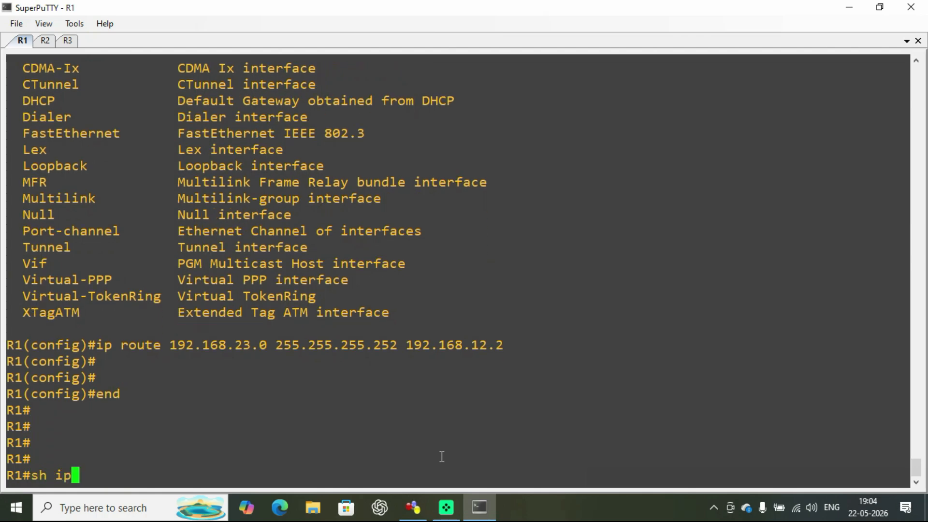
{"action": "key", "text": "Return"}
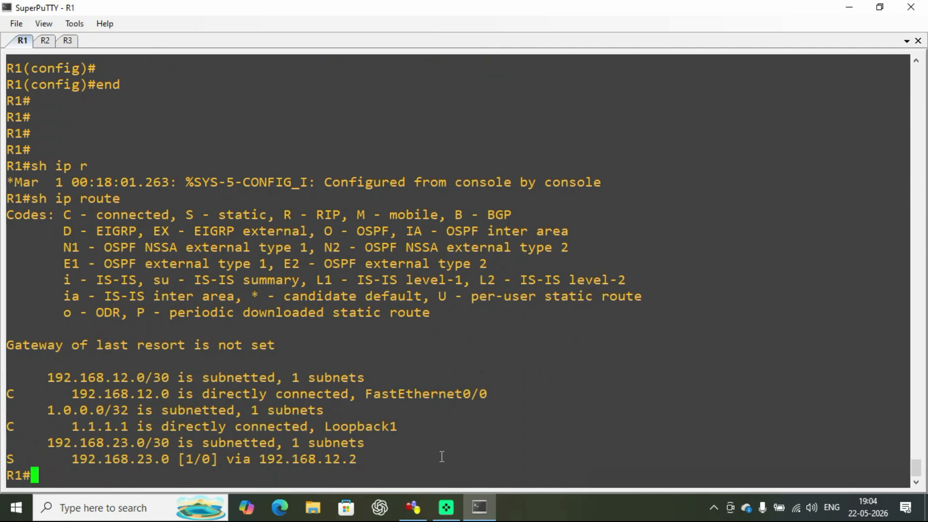
{"action": "key", "text": "Return"}
{"action": "key", "text": "Return"}
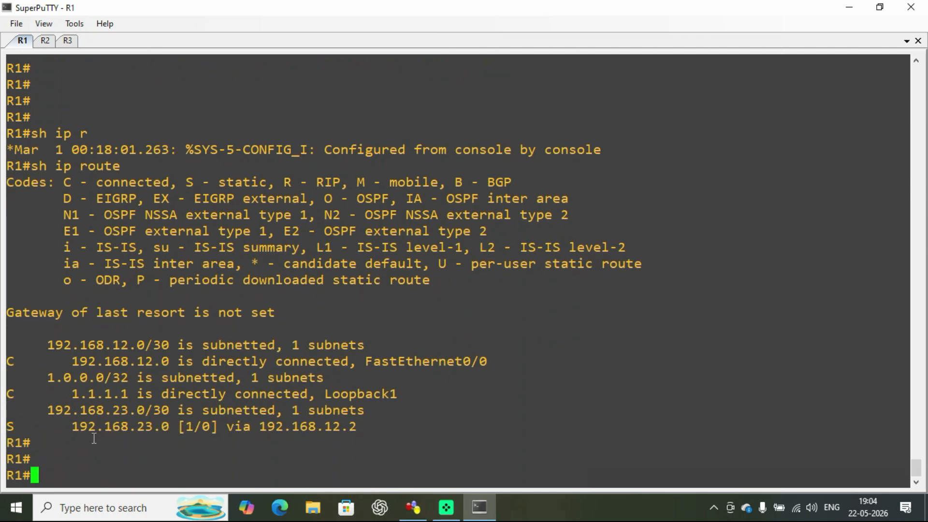
{"action": "left_click_drag", "start_coordinate": [65, 426], "coordinate": [364, 430]}
Ping R3's address 192.168.23.2 from R1 and review the static route's destination and next hop
{"action": "left_click", "coordinate": [249, 468]}
{"action": "type", "text": "ping"}
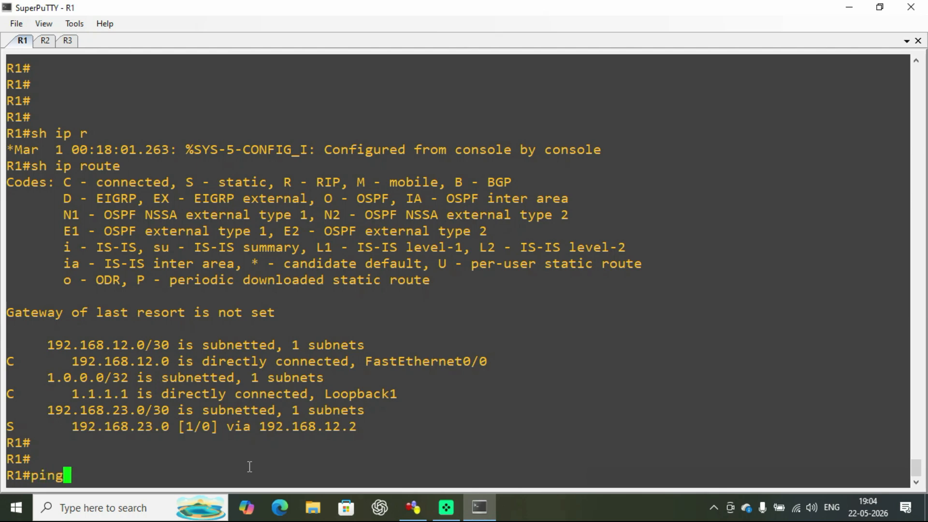
{"action": "type", "text": " 192."}
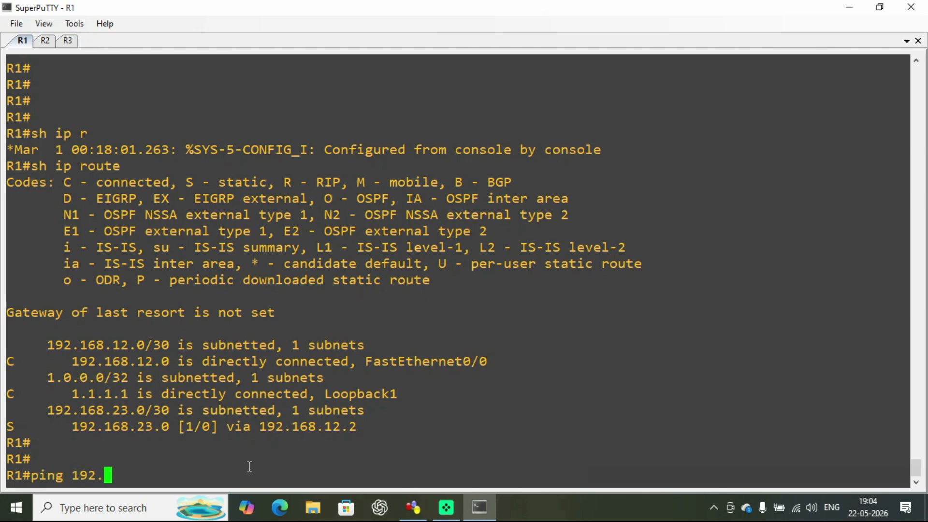
{"action": "type", "text": "168.23.2"}
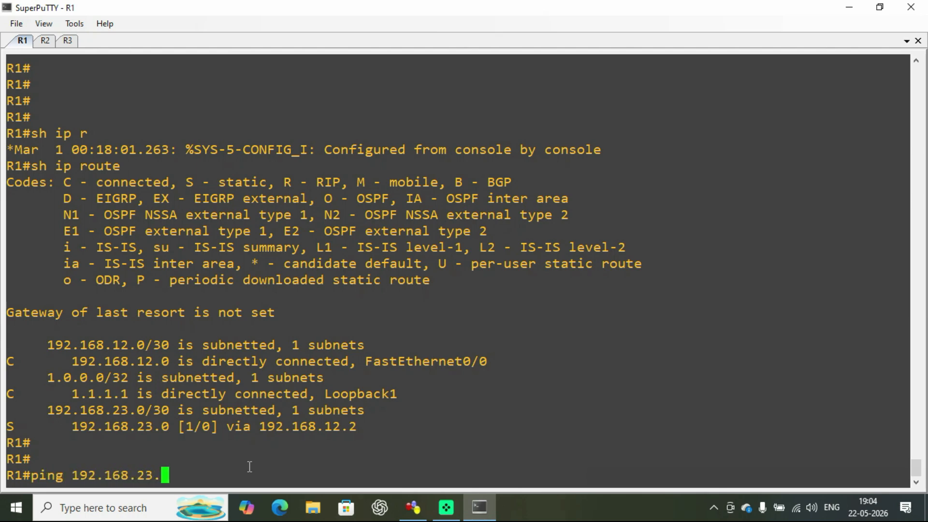
{"action": "key", "text": "Return"}
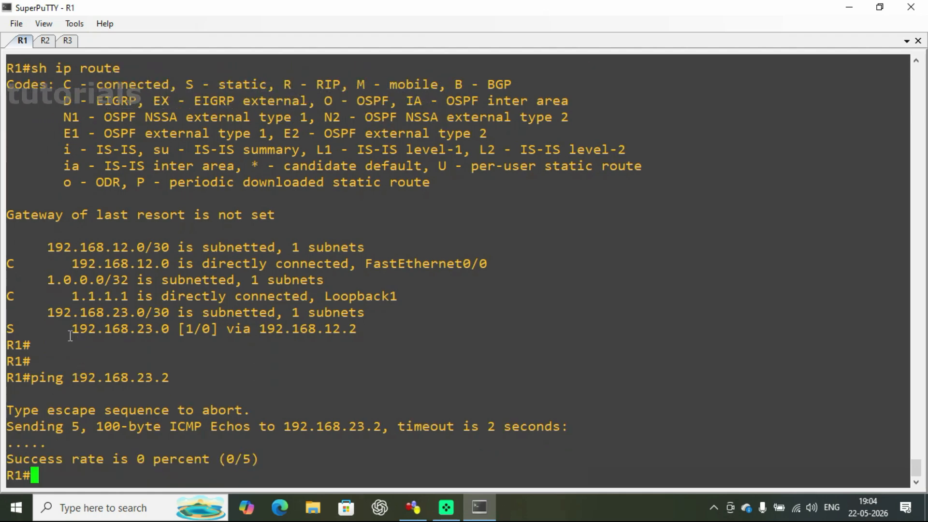
{"action": "left_click_drag", "start_coordinate": [72, 329], "coordinate": [170, 329]}
{"action": "left_click", "coordinate": [261, 329]}
{"action": "left_click_drag", "start_coordinate": [261, 329], "coordinate": [355, 331]}
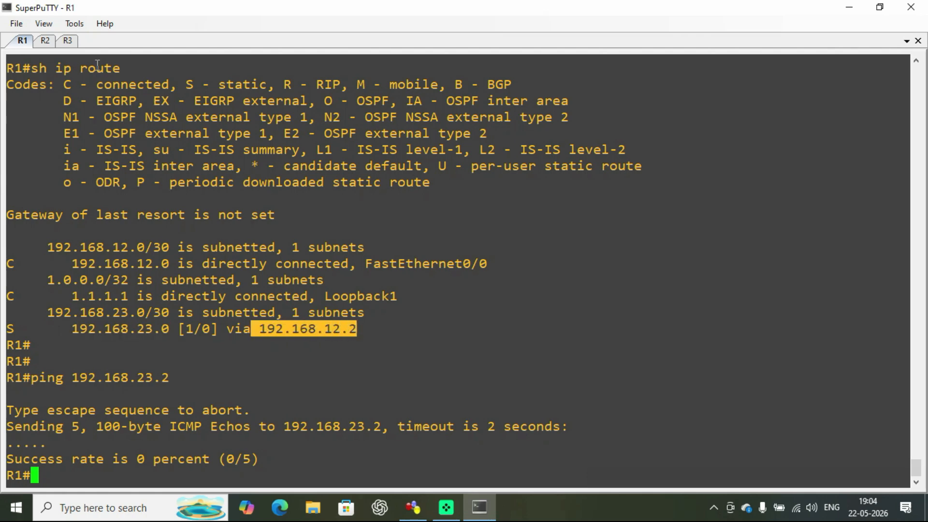
Switch to R3's console, review its earlier routing table output and enter global configuration mode with conf t
{"action": "left_click", "coordinate": [68, 42]}
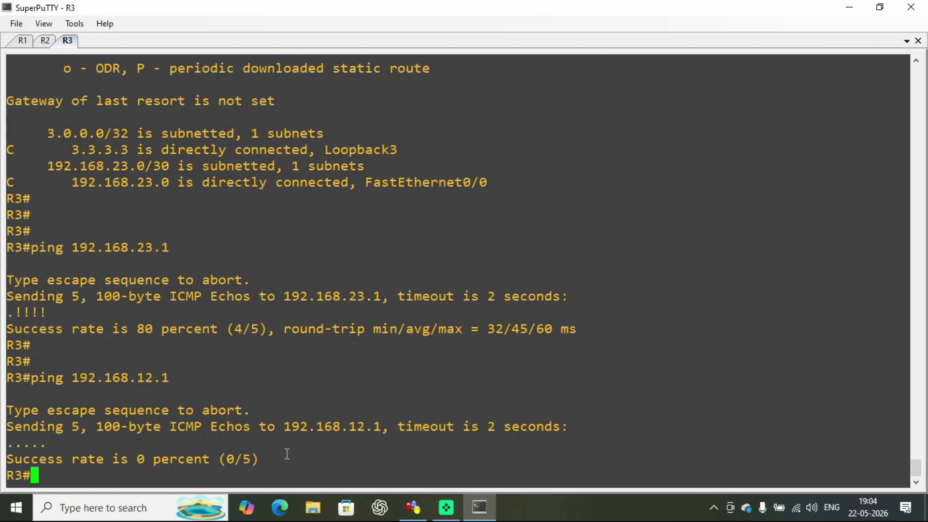
{"action": "scroll", "coordinate": [148, 232], "scroll_direction": "up", "scroll_amount": 4}
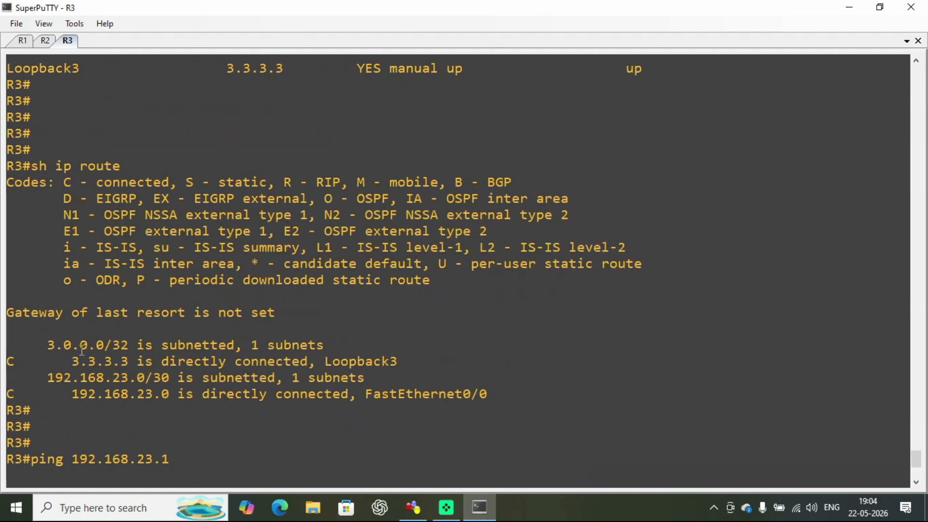
{"action": "left_click_drag", "start_coordinate": [10, 317], "coordinate": [491, 397]}
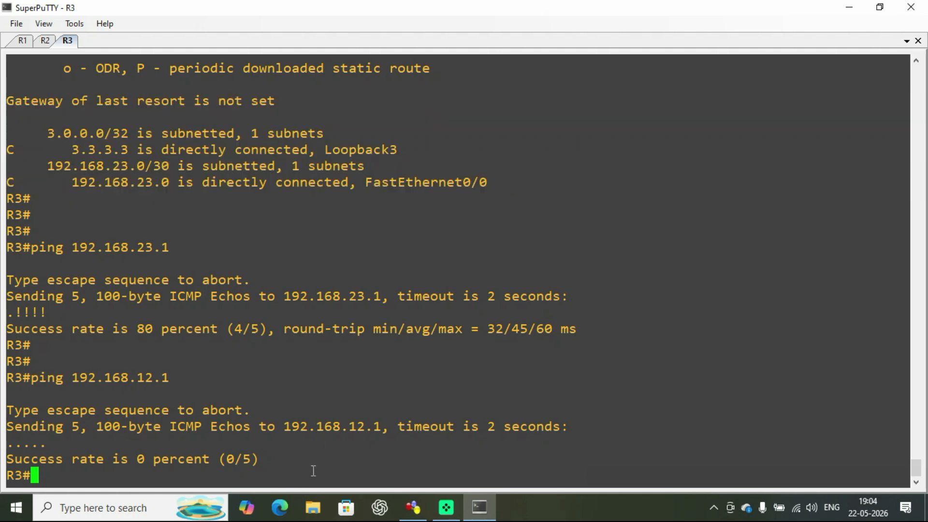
{"action": "key", "text": "Return"}
{"action": "key", "text": "Return"}
{"action": "key", "text": "Return"}
{"action": "type", "text": "conf  t"}
{"action": "key", "text": "Return"}
{"action": "key", "text": "Return"}
{"action": "key", "text": "Return"}
Add a static route on R3 to 192.168.12.0 255.255.255.252 via 192.168.23.1, checking the next hop against the GNS3 topology
{"action": "type", "text": "ip route 192.168.12.0 255.255.255.252 "}
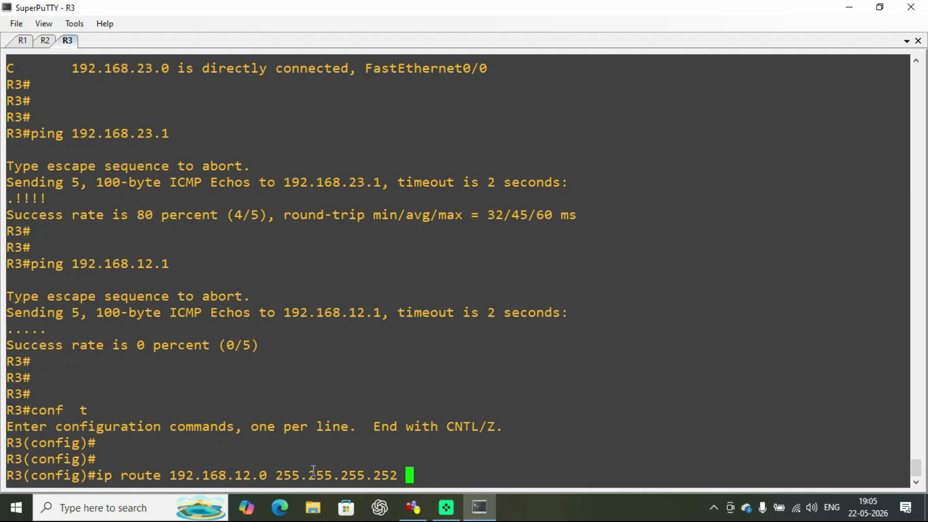
{"action": "type", "text": "192.168"}
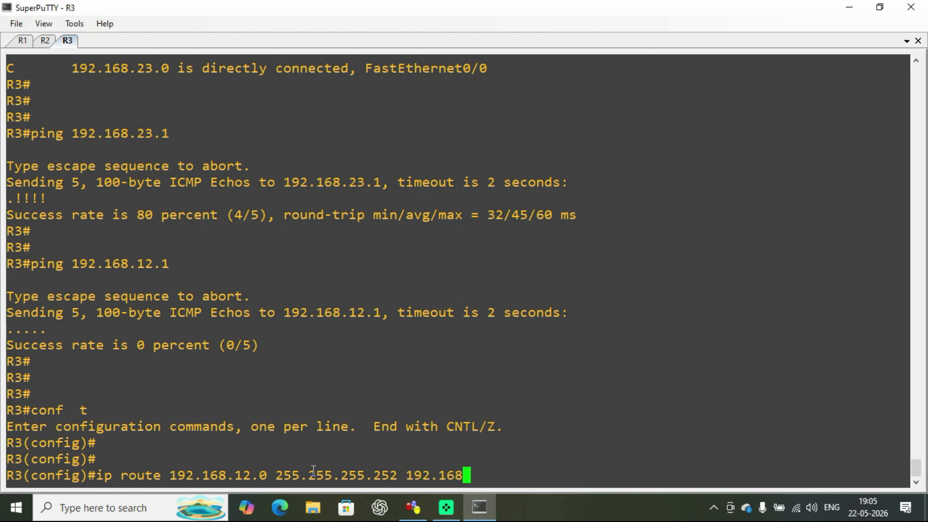
{"action": "type", "text": ".23.1"}
{"action": "left_click", "coordinate": [413, 509]}
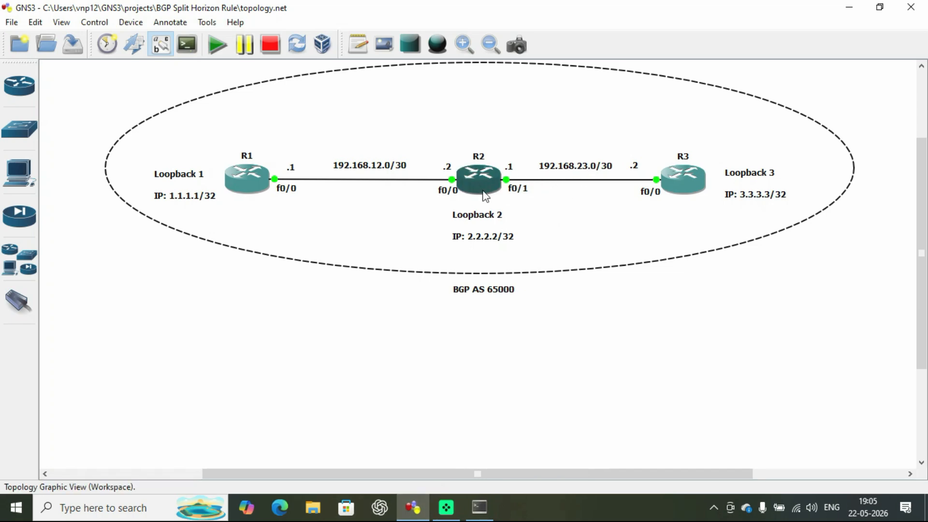
{"action": "left_click", "coordinate": [849, 9]}
{"action": "left_click", "coordinate": [573, 433]}
{"action": "key", "text": "Return"}
{"action": "key", "text": "Return"}
{"action": "key", "text": "Return"}
{"action": "key", "text": "Return"}
Exit R3's configuration mode and save the configuration with wri
{"action": "type", "text": "end"}
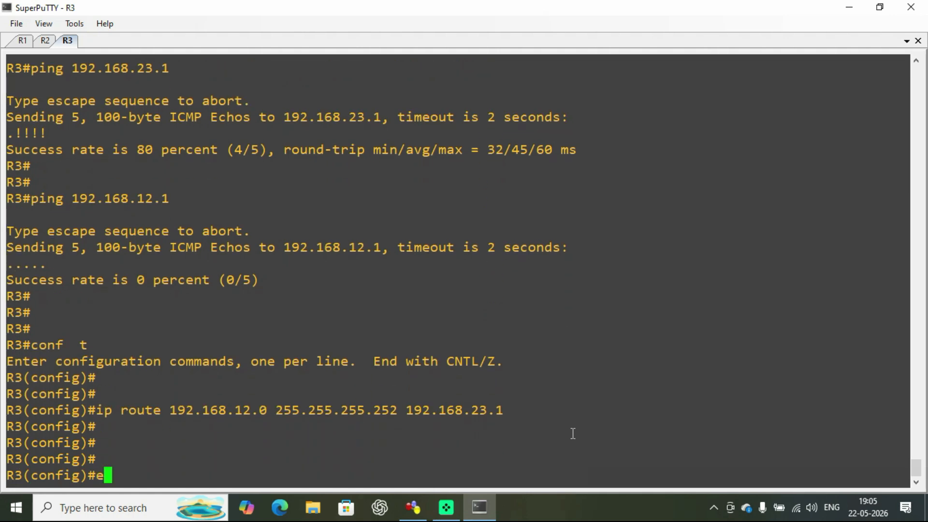
{"action": "key", "text": "Return"}
{"action": "key", "text": "Return"}
{"action": "key", "text": "Return"}
{"action": "key", "text": "Return"}
{"action": "key", "text": "Return"}
{"action": "type", "text": "wri"}
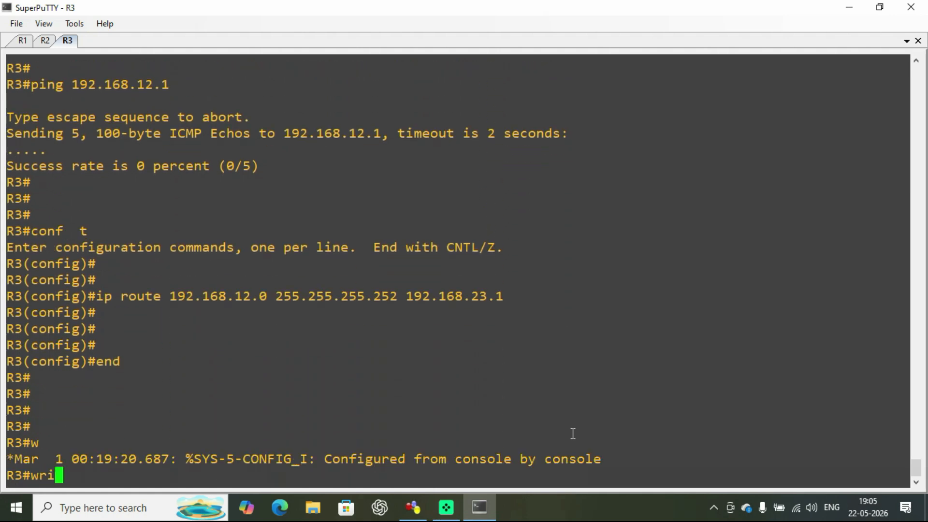
{"action": "key", "text": "Return"}
{"action": "key", "text": "Return"}
{"action": "key", "text": "Return"}
{"action": "key", "text": "Return"}
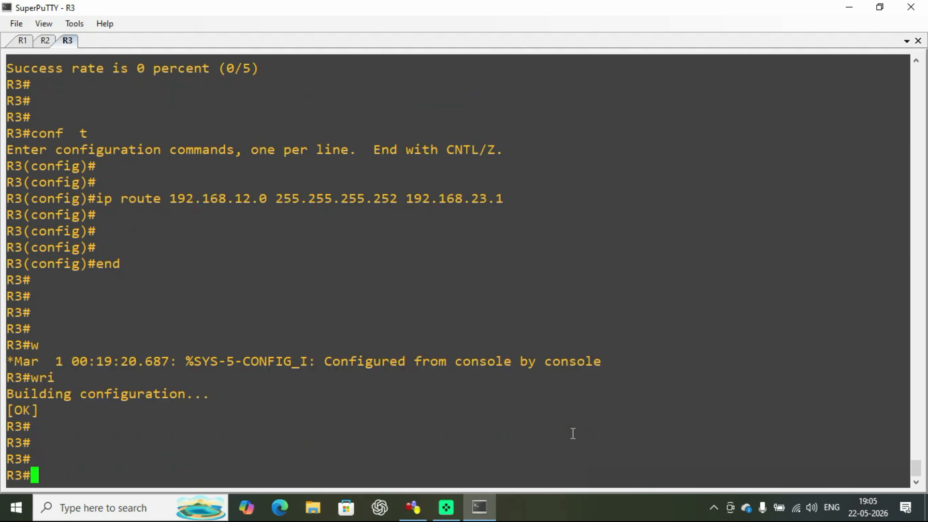
Display R3's routing table with sh ip route and check the static route to 192.168.12.0
{"action": "key", "text": "Return"}
{"action": "key", "text": "Return"}
{"action": "key", "text": "Return"}
{"action": "type", "text": "sh ip rout"}
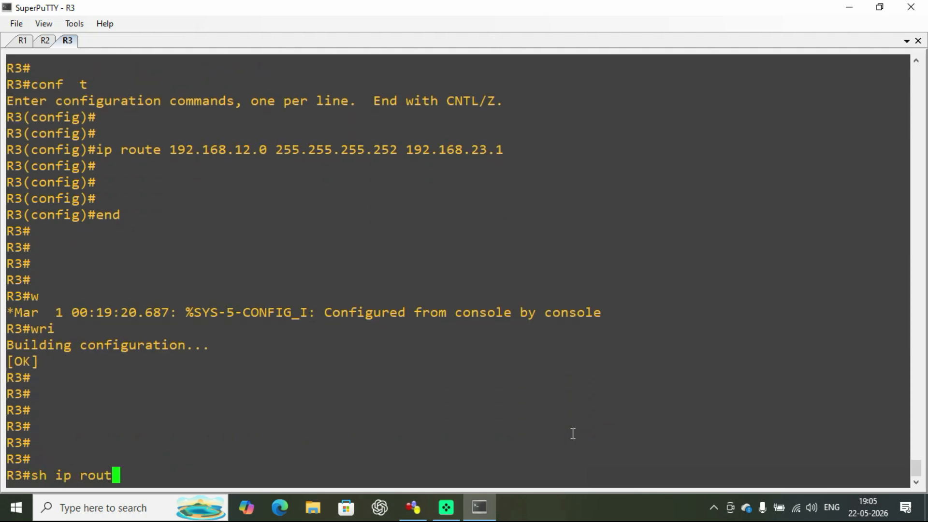
{"action": "type", "text": "e"}
{"action": "key", "text": "Return"}
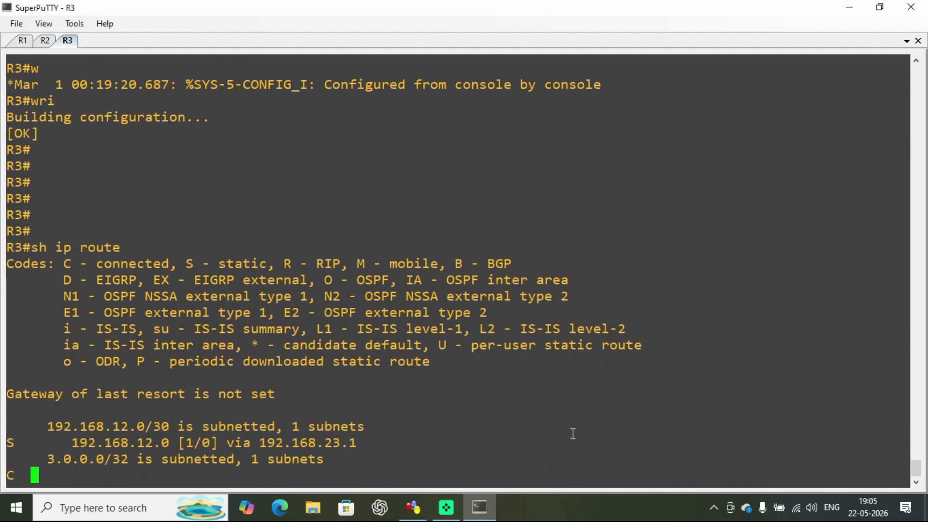
{"action": "key", "text": "Return"}
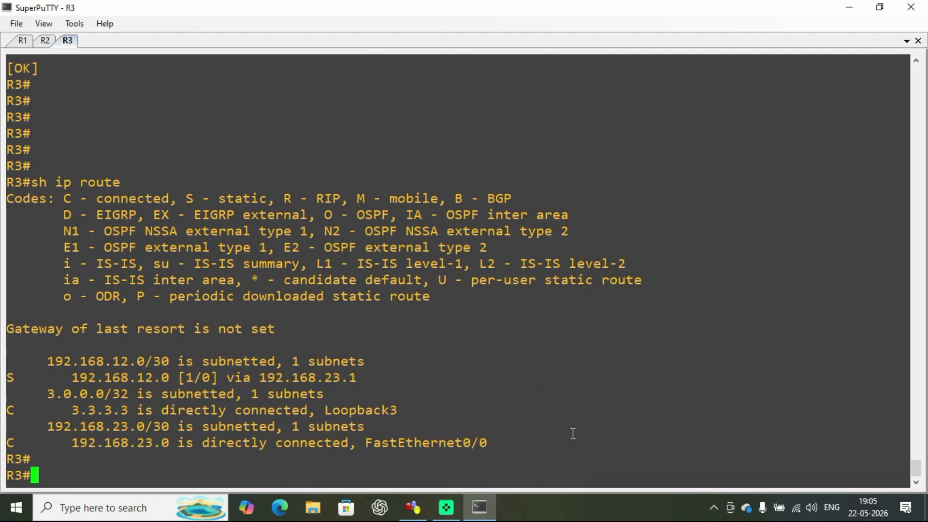
{"action": "left_click_drag", "start_coordinate": [67, 378], "coordinate": [350, 375]}
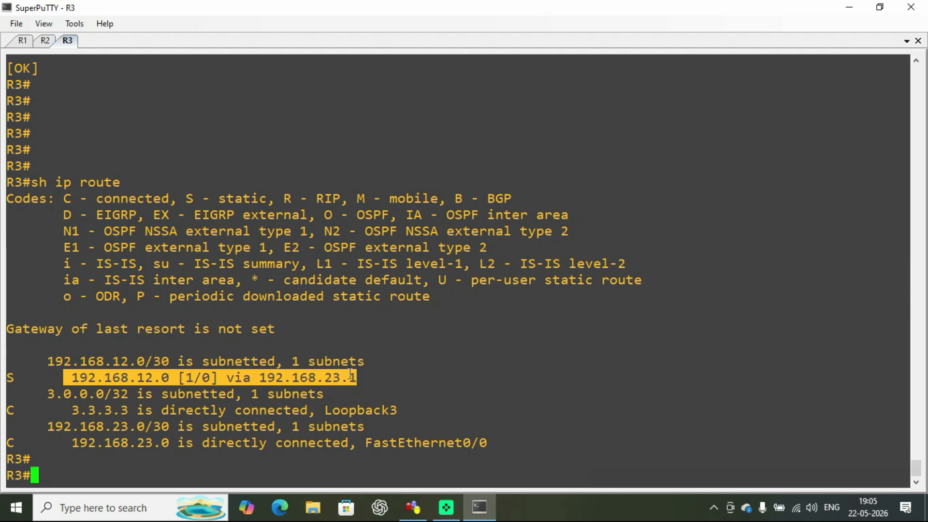
Switch to R1's console and ping R3's address 192.168.23.2 twice
{"action": "left_click", "coordinate": [22, 41]}
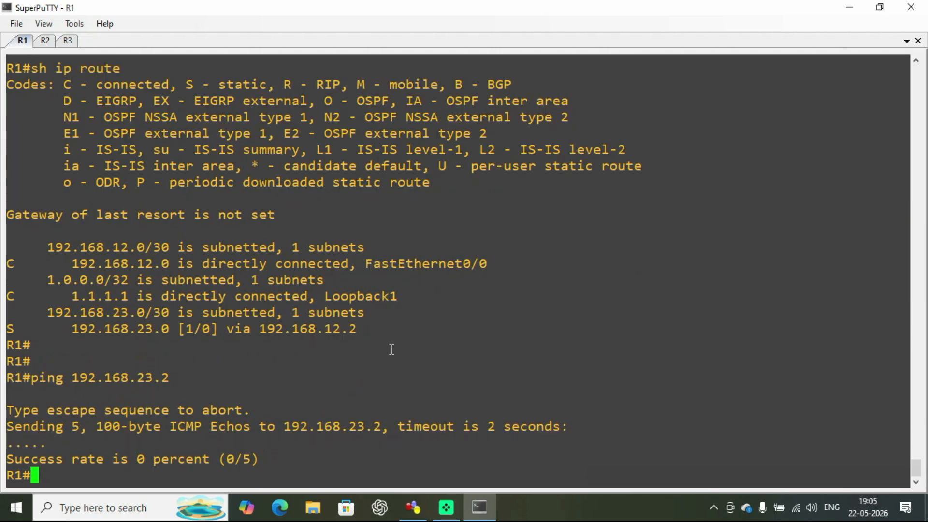
{"action": "key", "text": "Return"}
{"action": "key", "text": "Return"}
{"action": "key", "text": "Up"}
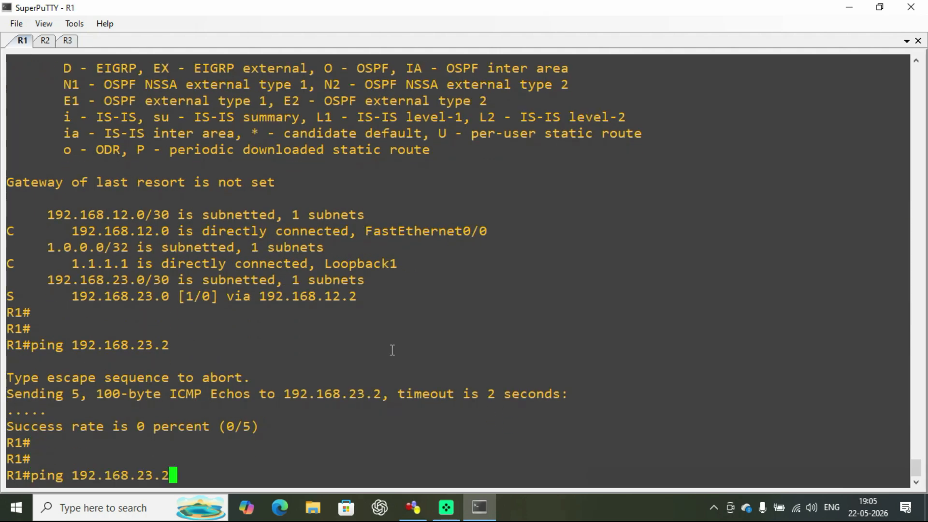
{"action": "key", "text": "Return"}
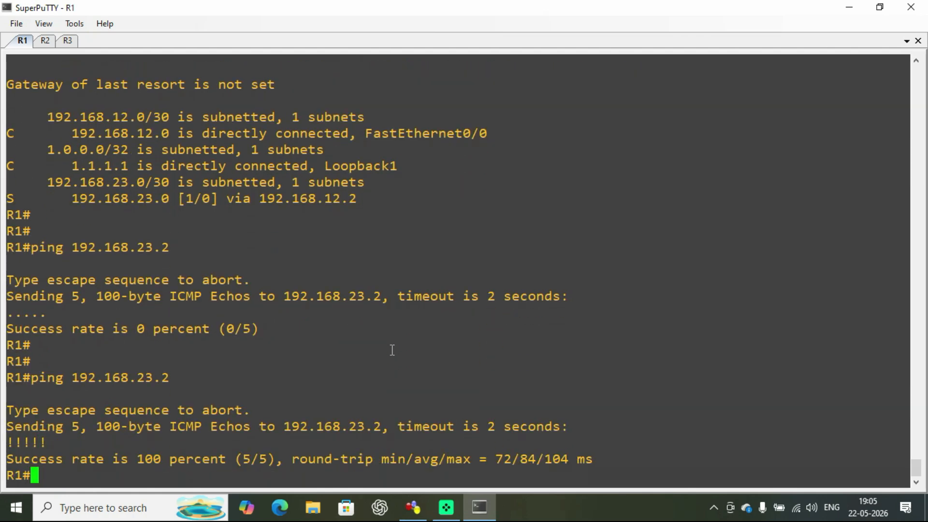
{"action": "key", "text": "Return"}
{"action": "key", "text": "Return"}
{"action": "key", "text": "Up"}
{"action": "key", "text": "Return"}
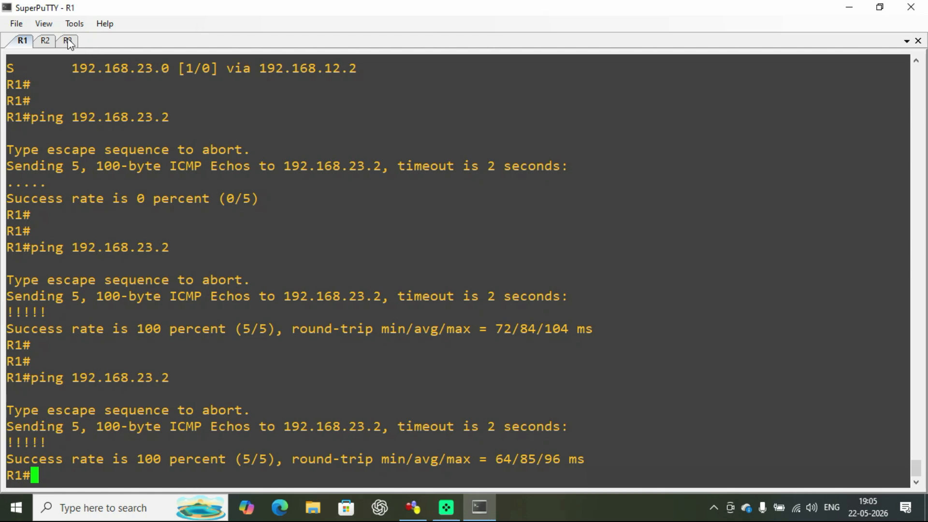
Switch to R3's console and ping R1's address 192.168.12.1
{"action": "left_click", "coordinate": [67, 41]}
{"action": "left_click", "coordinate": [438, 395]}
{"action": "type", "text": "ping 192.168.12.1"}
{"action": "key", "text": "Return"}
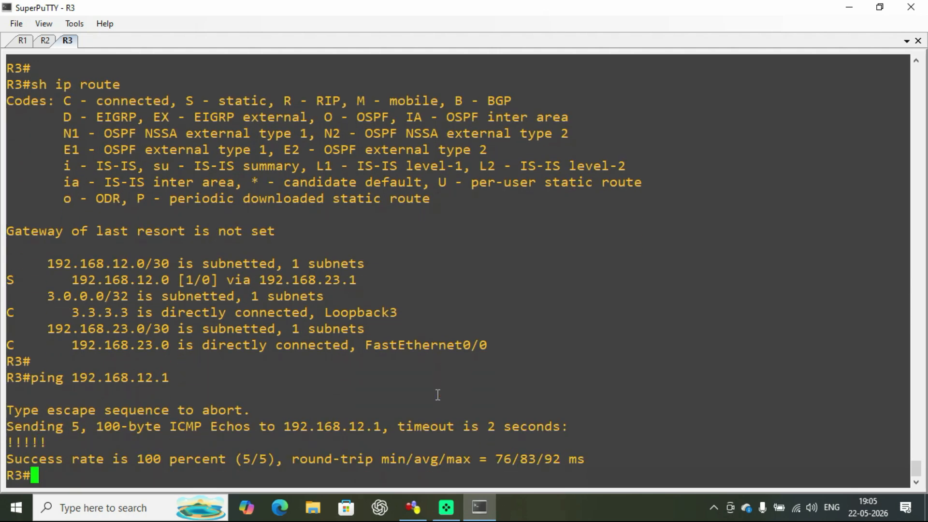
{"action": "key", "text": "Return"}
{"action": "key", "text": "Return"}
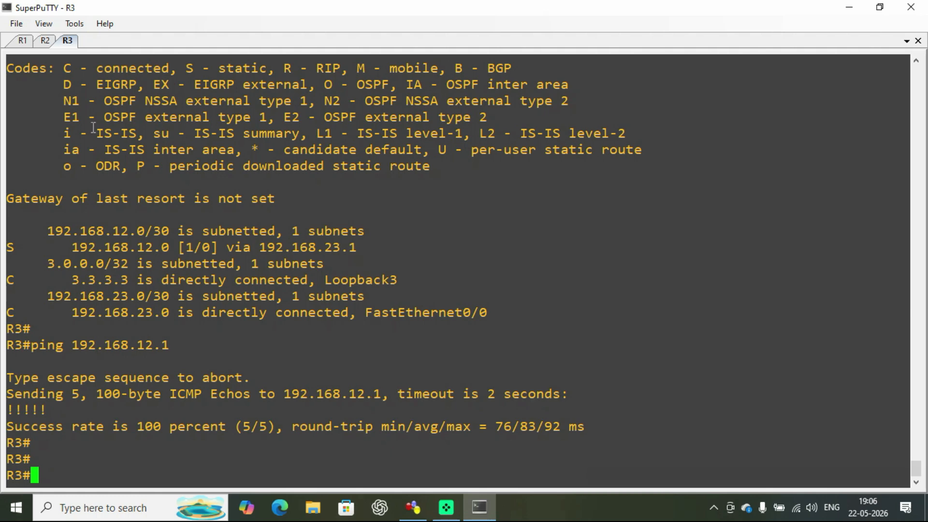
Switch to R1's console and start BGP router configuration for AS 65000 from global configuration mode
{"action": "left_click", "coordinate": [22, 41]}
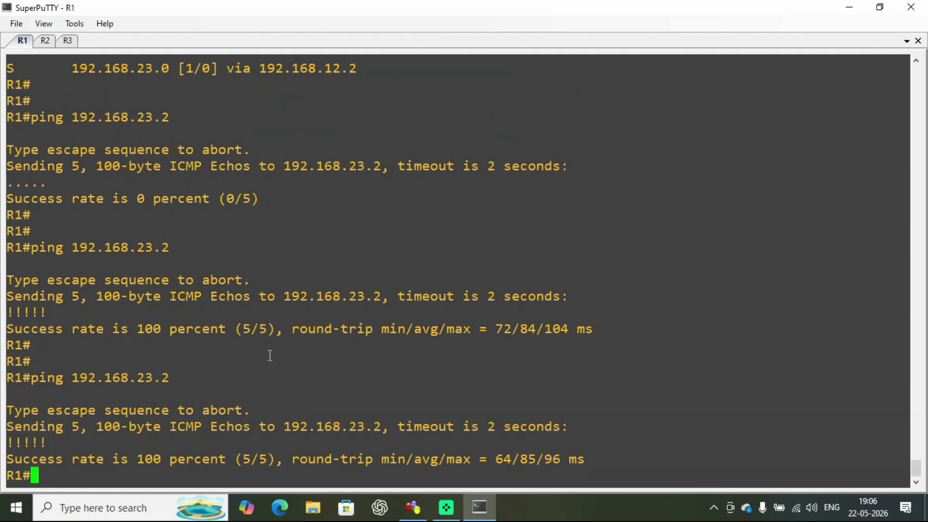
{"action": "key", "text": "Return"}
{"action": "key", "text": "Return"}
{"action": "key", "text": "Return"}
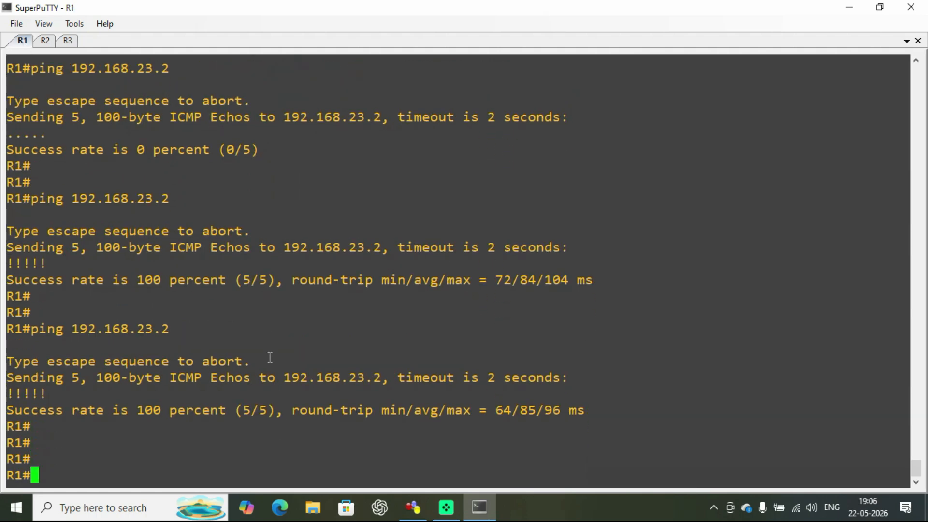
{"action": "type", "text": "conf t"}
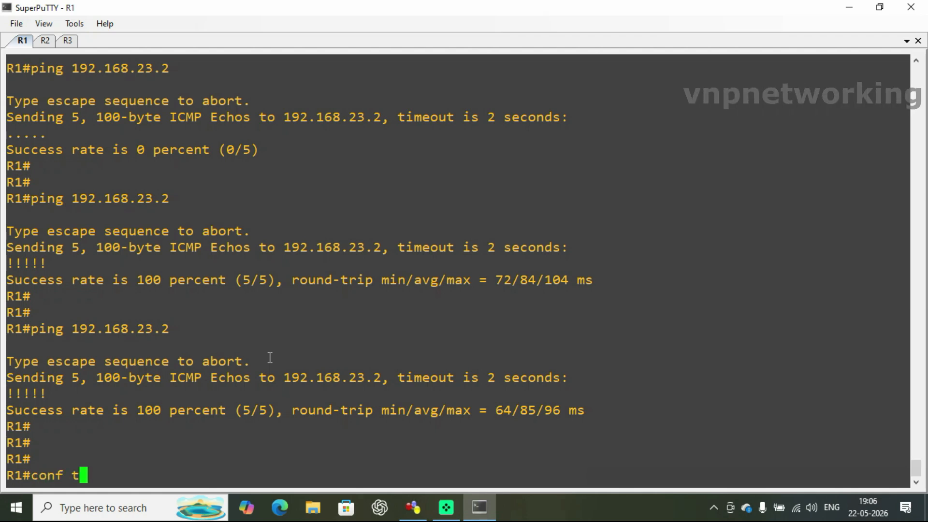
{"action": "key", "text": "Return"}
{"action": "key", "text": "Return"}
{"action": "key", "text": "Return"}
{"action": "key", "text": "Return"}
{"action": "key", "text": "Return"}
{"action": "key", "text": "Return"}
{"action": "type", "text": "uter bgp"}
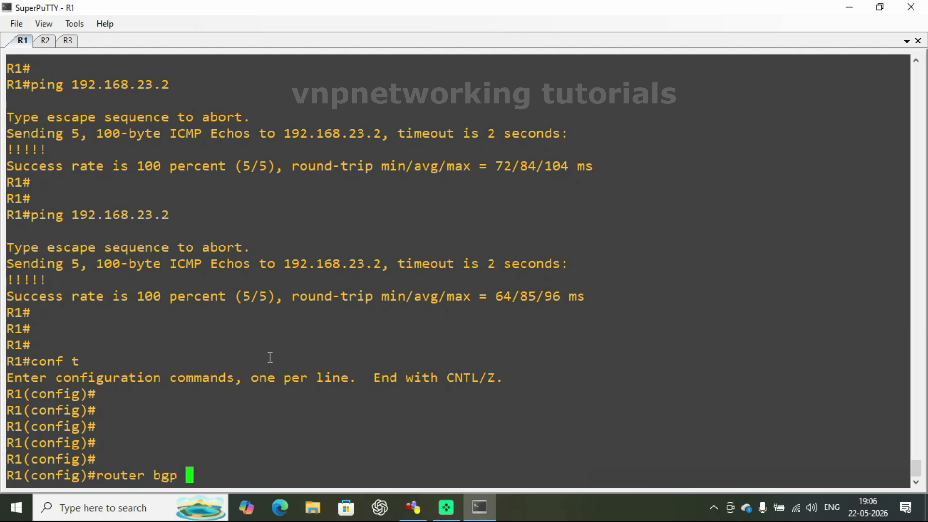
{"action": "type", "text": " 65000"}
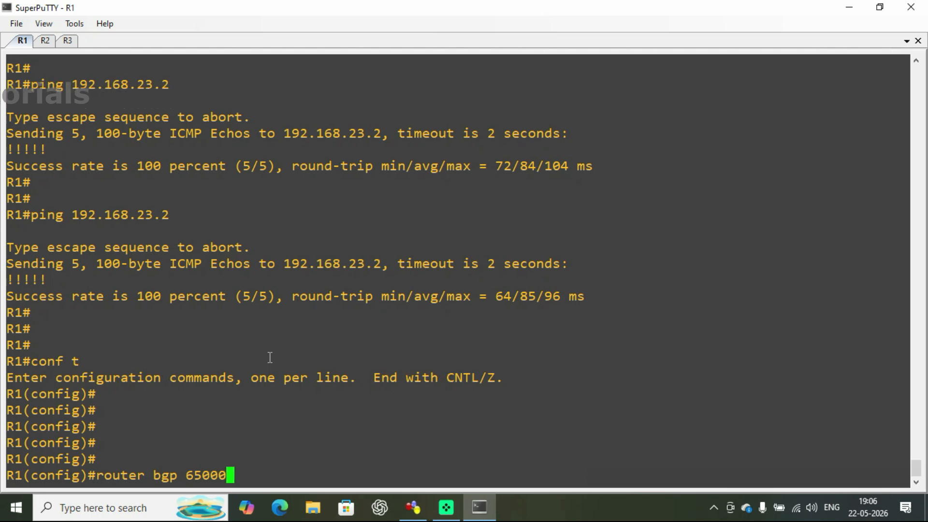
{"action": "key", "text": "Return"}
{"action": "key", "text": "Return"}
{"action": "key", "text": "Return"}
Define R2's address 192.168.12.2 as an R1 BGP neighbor with remote-as 65000, consulting the GNS3 topology for the address
{"action": "type", "text": "nei"}
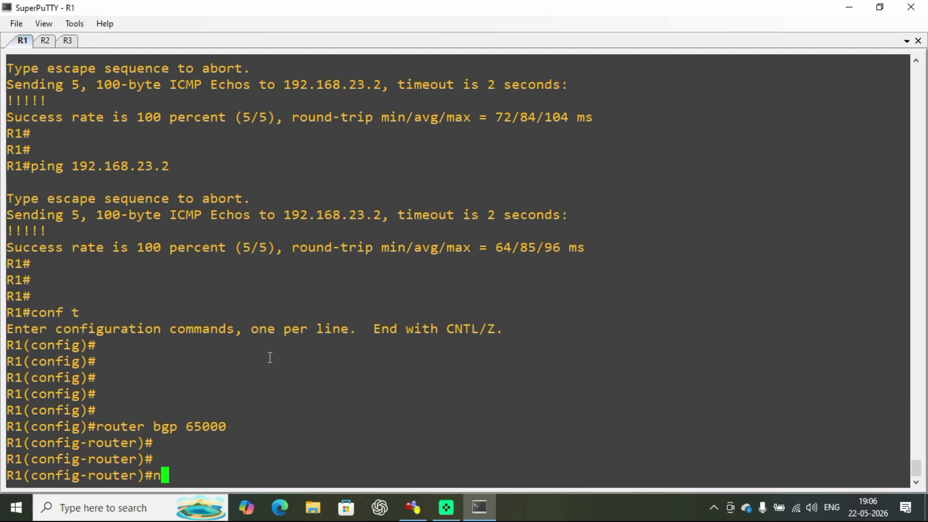
{"action": "key", "text": "Tab"}
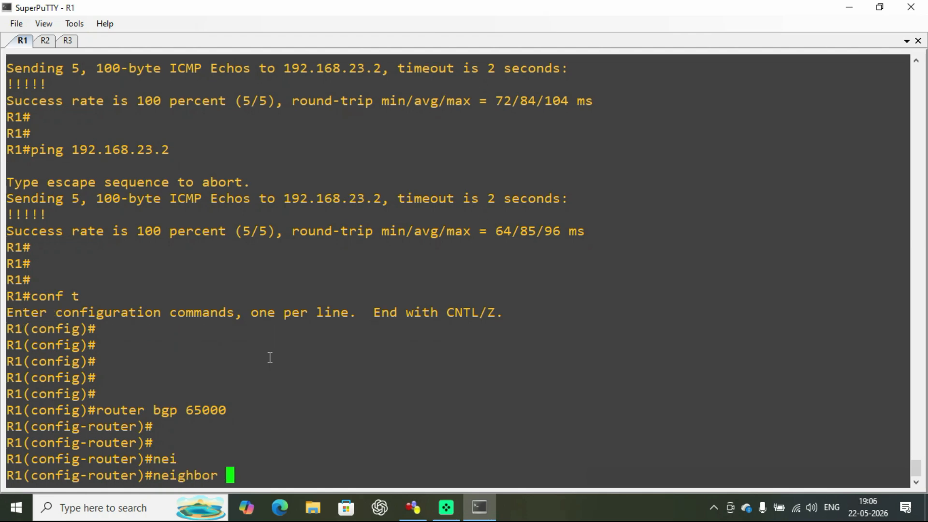
{"action": "left_click", "coordinate": [416, 511]}
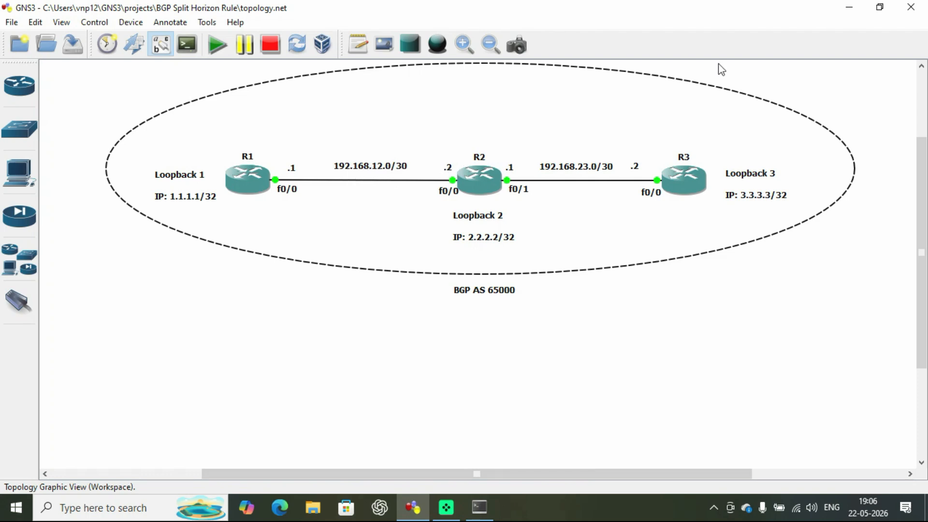
{"action": "left_click", "coordinate": [851, 7]}
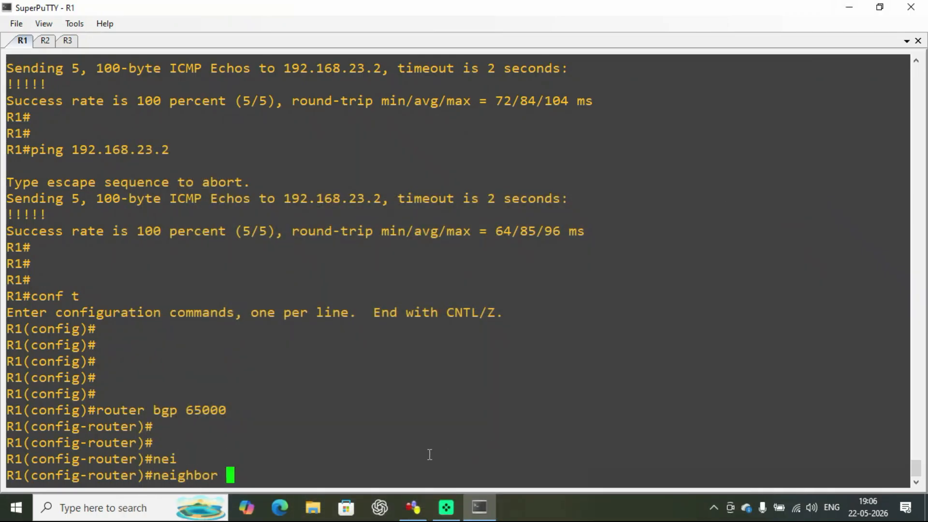
{"action": "type", "text": "1921"}
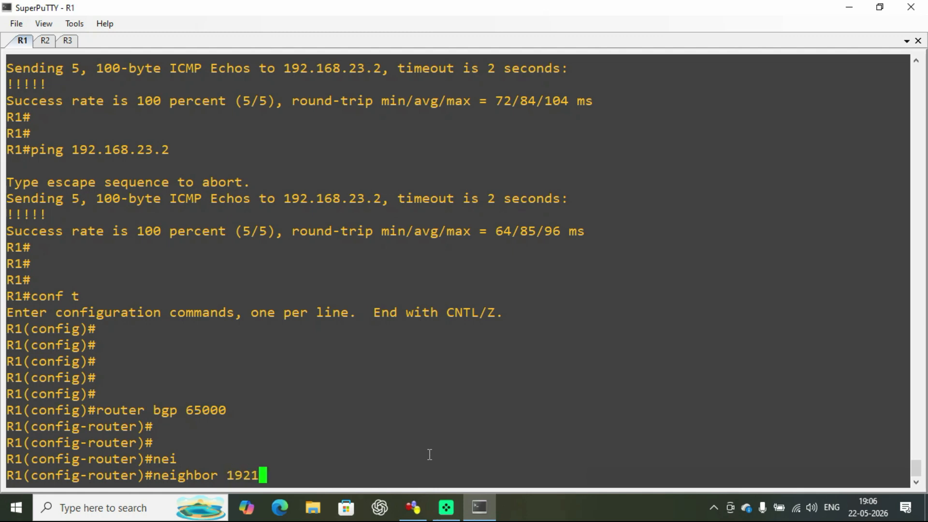
{"action": "key", "text": "BackSpace"}
{"action": "type", "text": ".168"}
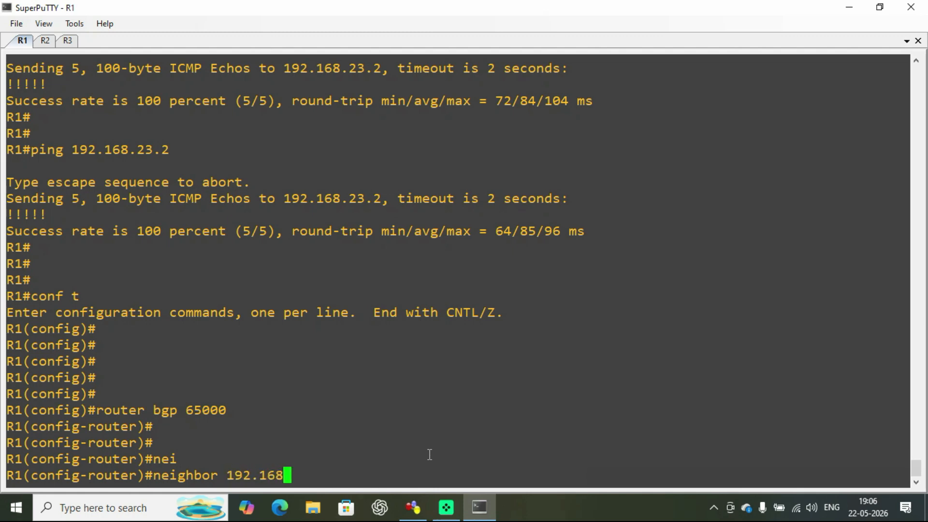
{"action": "type", "text": ".12.2 "}
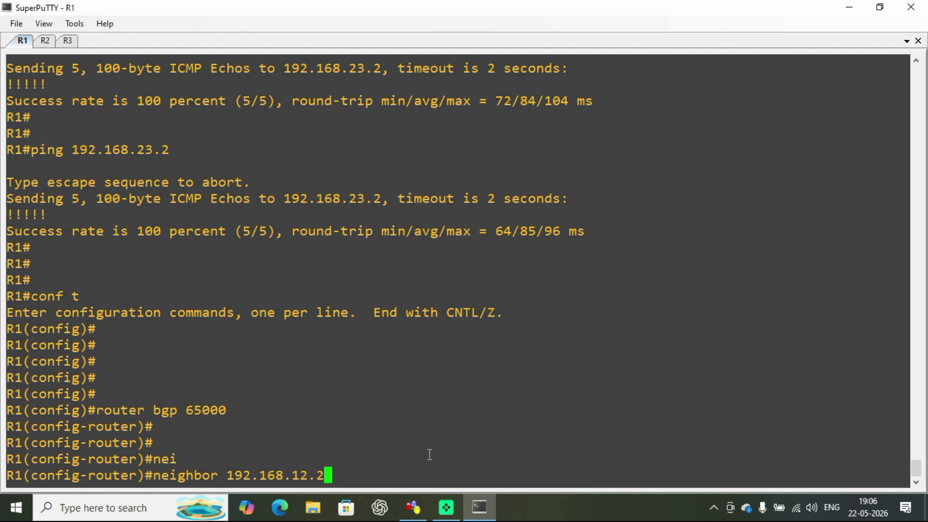
{"action": "type", "text": "remote"}
{"action": "key", "text": "Tab"}
{"action": "type", "text": "65000"}
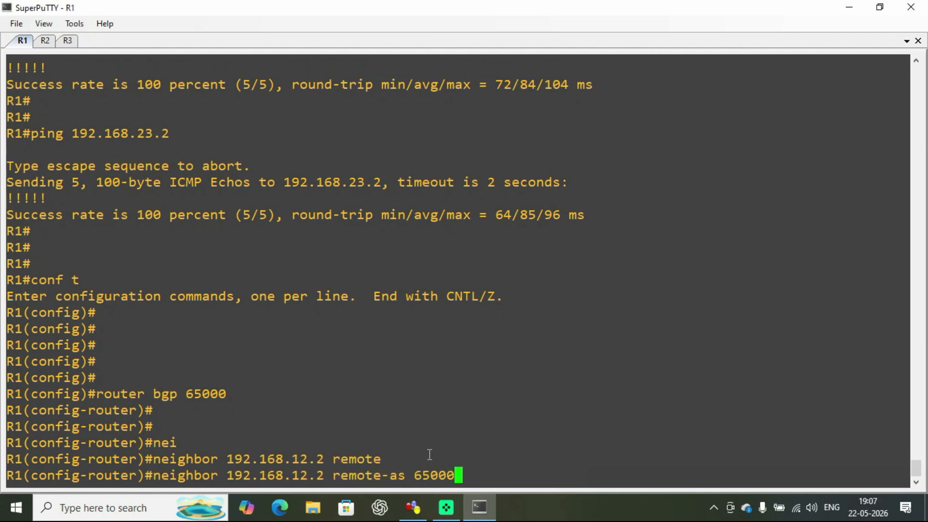
{"action": "key", "text": "Return"}
{"action": "key", "text": "Return"}
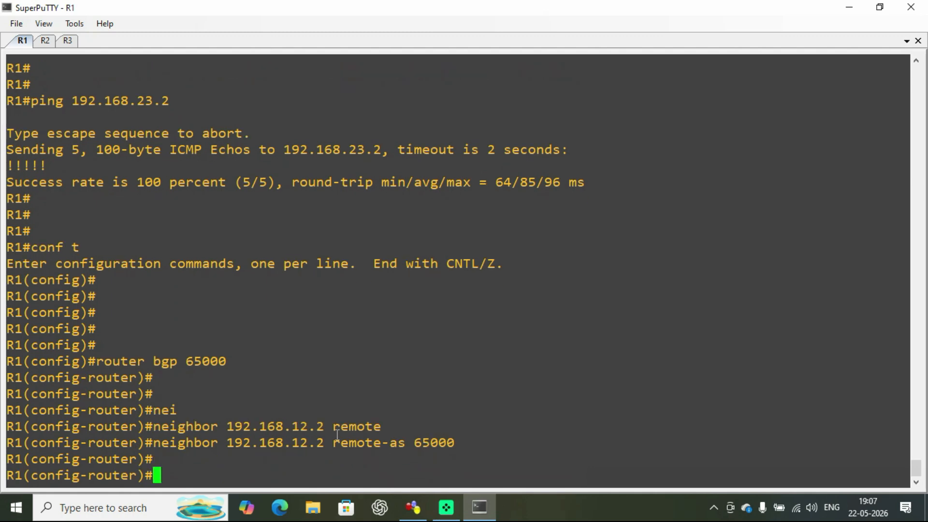
{"action": "left_click_drag", "start_coordinate": [187, 363], "coordinate": [208, 361]}
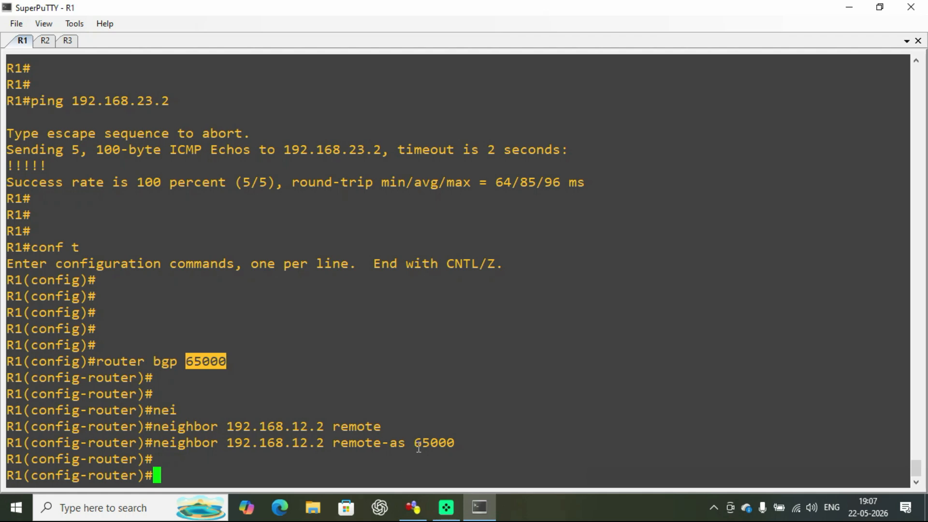
{"action": "left_click_drag", "start_coordinate": [418, 444], "coordinate": [443, 441]}
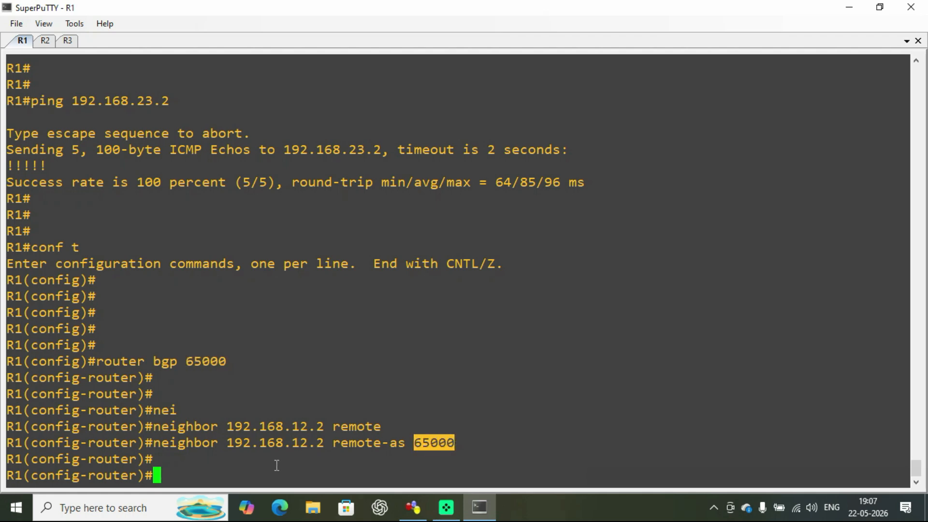
Advertise R1's loopback network 1.1.1.1 with mask 255.255.255.255 in BGP
{"action": "left_click", "coordinate": [254, 477]}
{"action": "type", "text": "netw"}
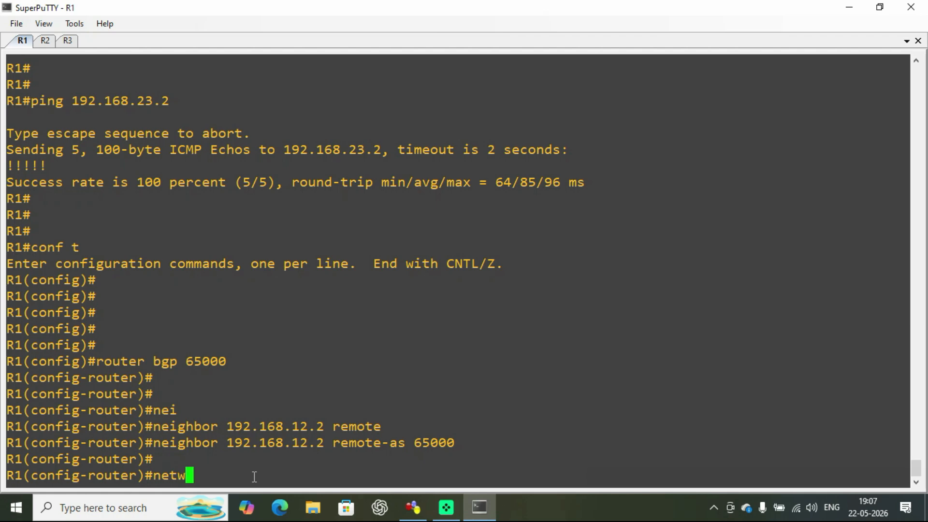
{"action": "key", "text": "Tab"}
{"action": "type", "text": "1.1.1.1"}
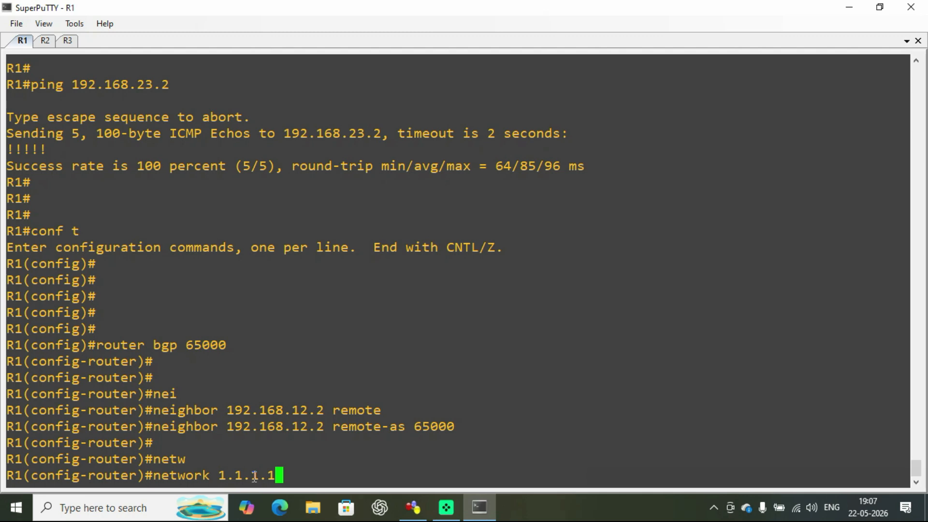
{"action": "type", "text": "mas"}
{"action": "key", "text": "Tab"}
{"action": "type", "text": "255.255.255.255.255"}
{"action": "key", "text": "Return"}
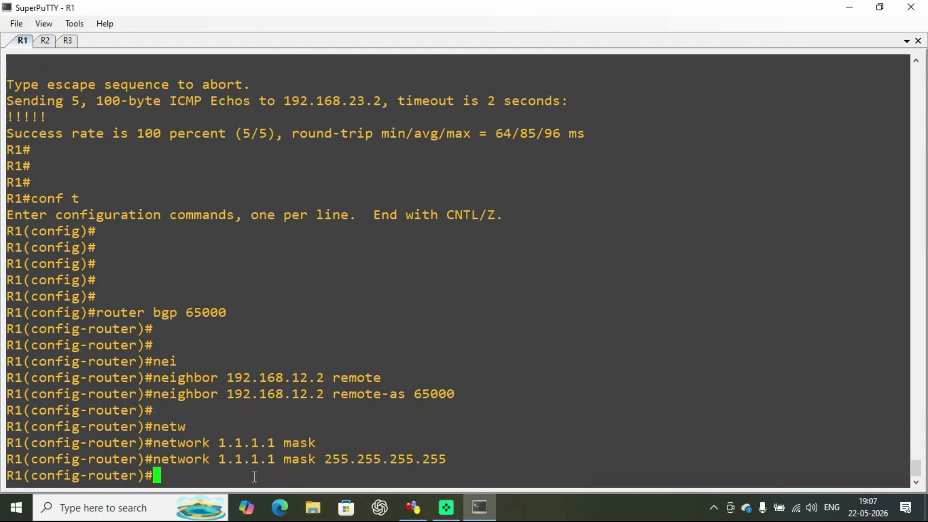
{"action": "key", "text": "Return"}
Exit R1's configuration mode with end and save the configuration with wri
{"action": "type", "text": "end"}
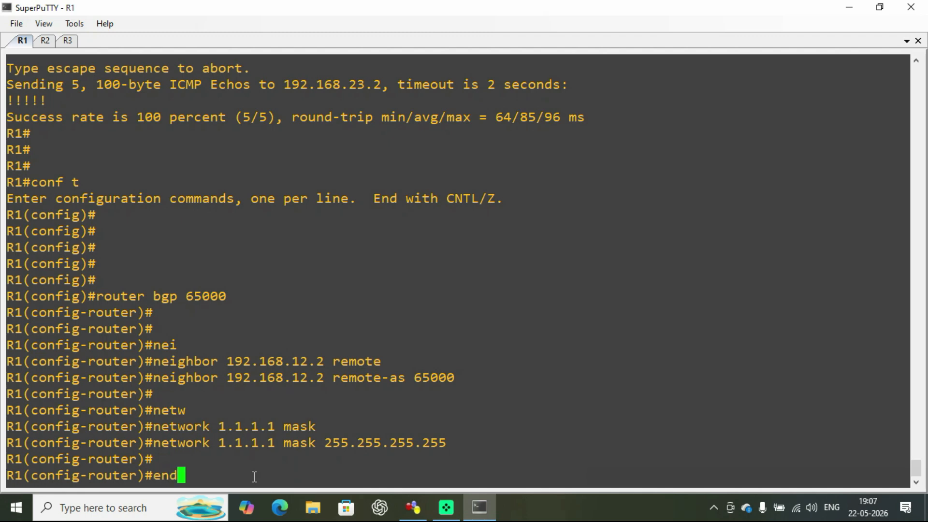
{"action": "key", "text": "Return"}
{"action": "key", "text": "Return"}
{"action": "key", "text": "Return"}
{"action": "key", "text": "Return"}
{"action": "type", "text": "wru"}
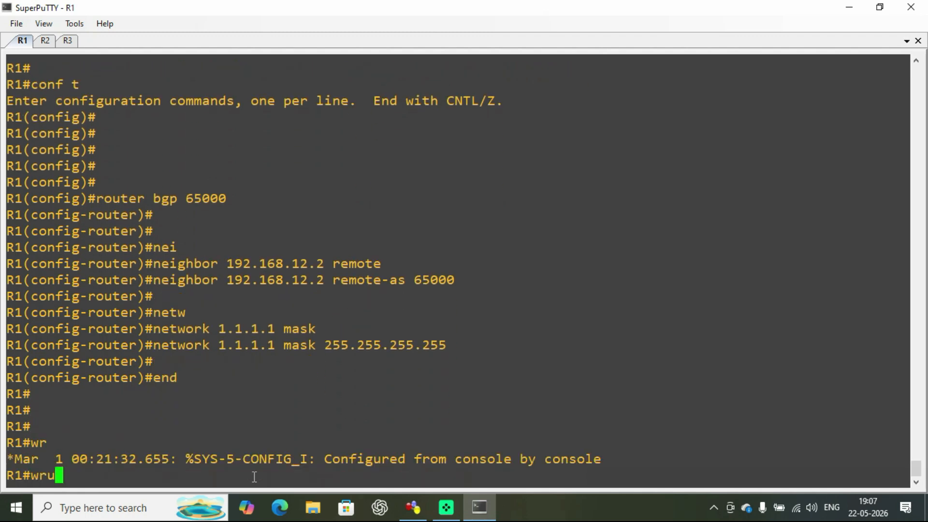
{"action": "key", "text": "BackSpace"}
{"action": "type", "text": "i"}
{"action": "key", "text": "Return"}
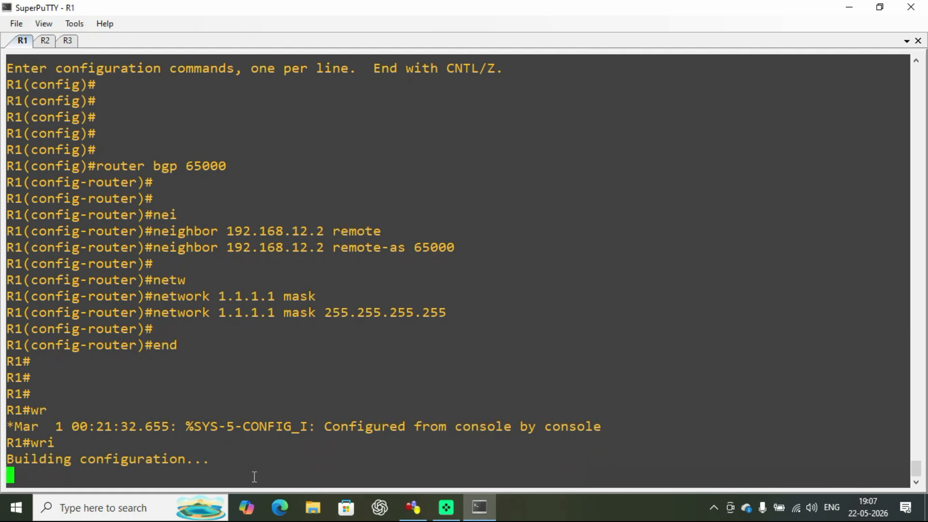
{"action": "key", "text": "Return"}
{"action": "key", "text": "Return"}
{"action": "key", "text": "Return"}
{"action": "key", "text": "Return"}
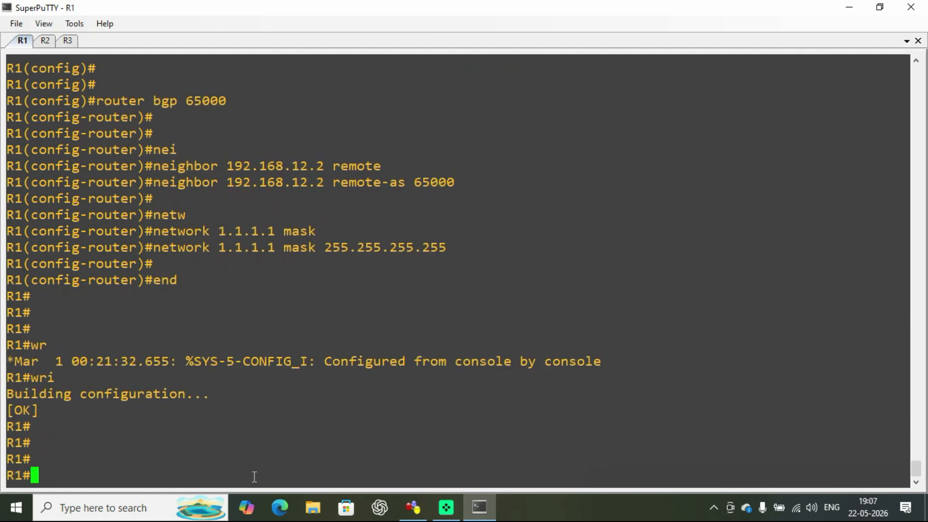
Display the BGP section of R1's running configuration with sh run | sec bgp and review its lines
{"action": "type", "text": "sh run | sec bgp"}
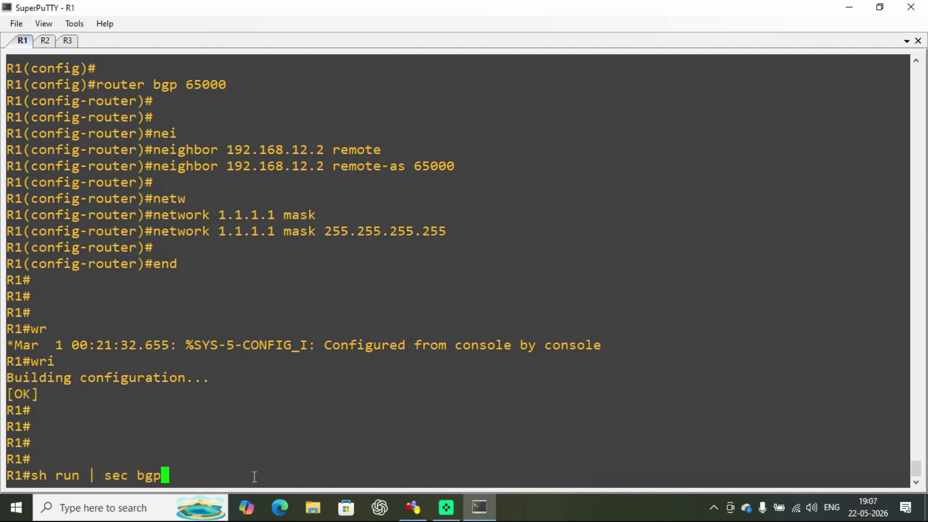
{"action": "key", "text": "Return"}
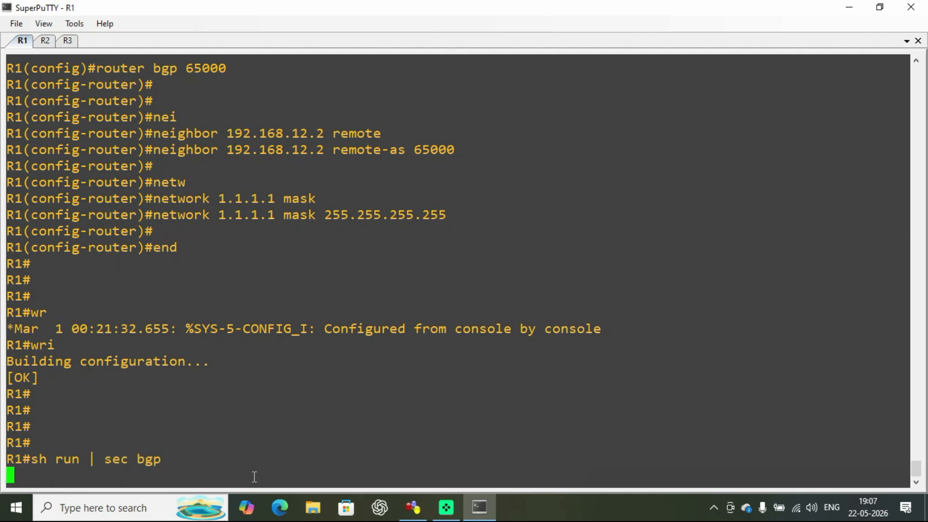
{"action": "key", "text": "Return"}
{"action": "key", "text": "Return"}
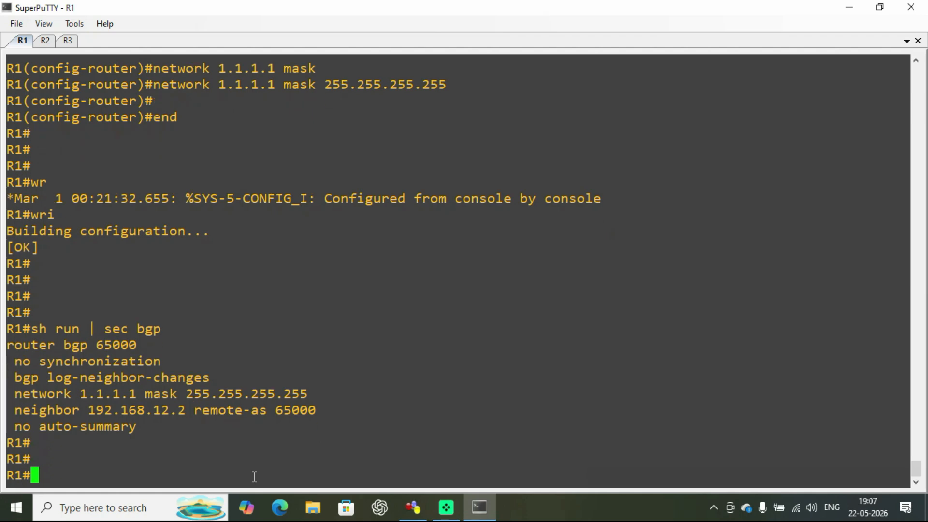
{"action": "left_click_drag", "start_coordinate": [15, 344], "coordinate": [180, 430]}
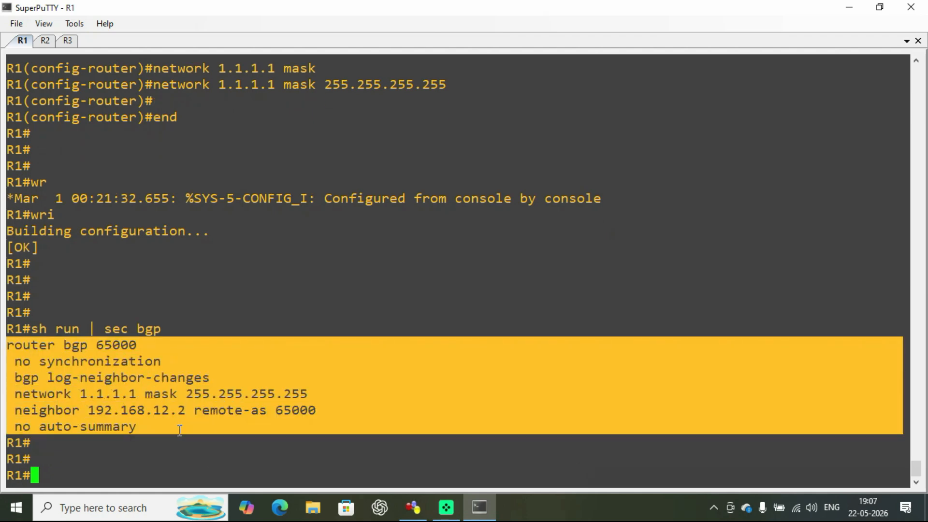
{"action": "left_click", "coordinate": [105, 462]}
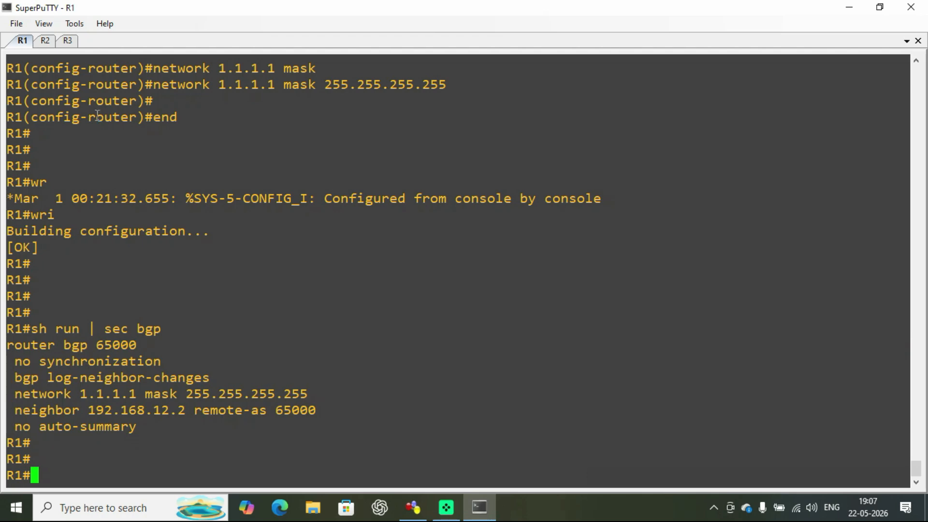
Switch to R2's console, check its neighbors in the GNS3 topology, and start BGP router configuration for AS 65000 on R2
{"action": "left_click", "coordinate": [45, 42]}
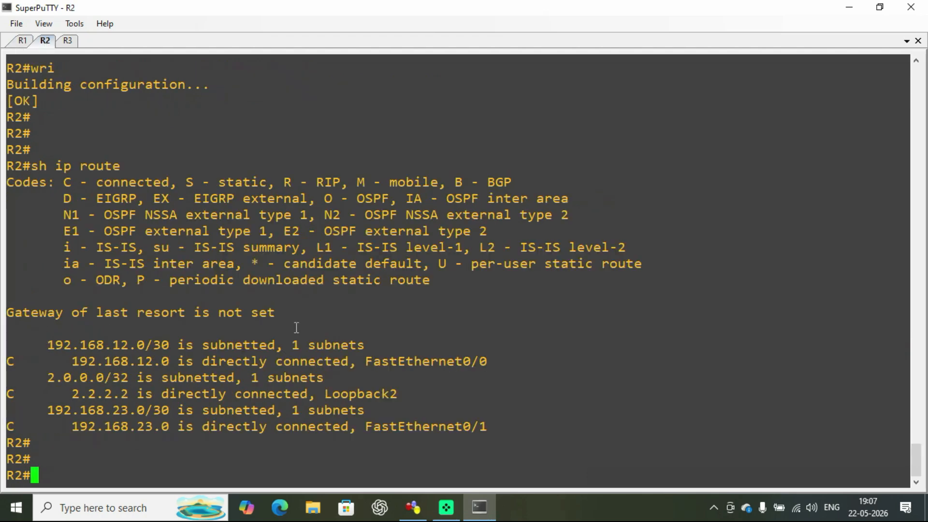
{"action": "left_click", "coordinate": [413, 508]}
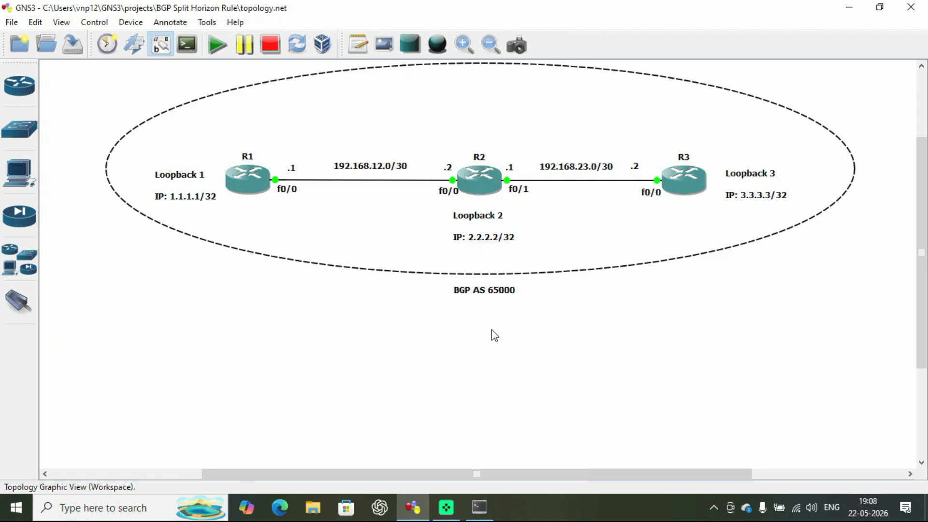
{"action": "mouse_move", "coordinate": [454, 190]}
{"action": "left_click", "coordinate": [479, 508]}
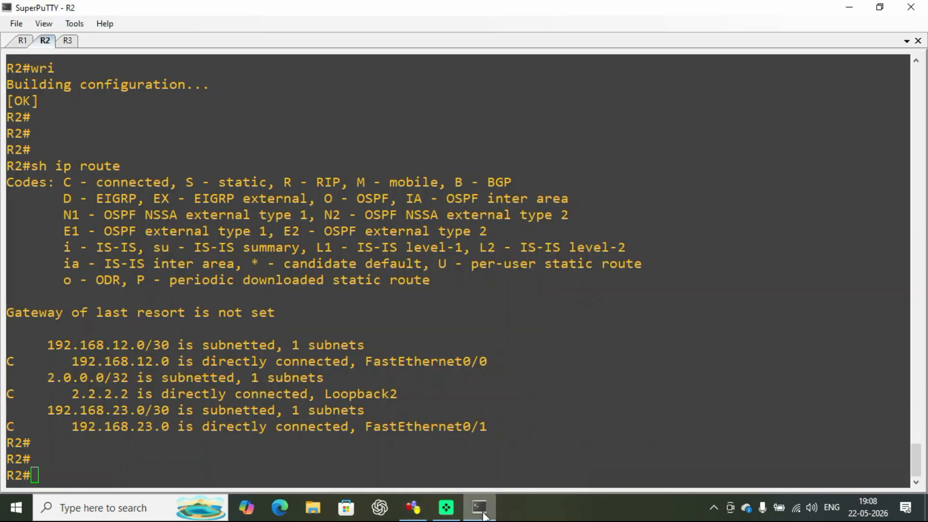
{"action": "type", "text": "conf t"}
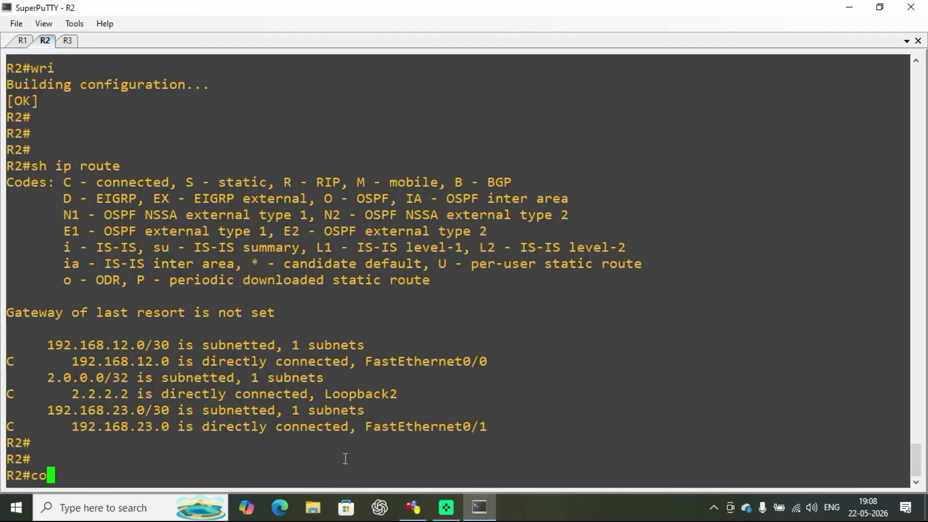
{"action": "key", "text": "Return"}
{"action": "key", "text": "Return"}
{"action": "key", "text": "Return"}
{"action": "key", "text": "Return"}
{"action": "key", "text": "Return"}
{"action": "key", "text": "Return"}
{"action": "type", "text": "router bgp 65000"}
{"action": "key", "text": "Return"}
{"action": "key", "text": "Return"}
{"action": "key", "text": "Return"}
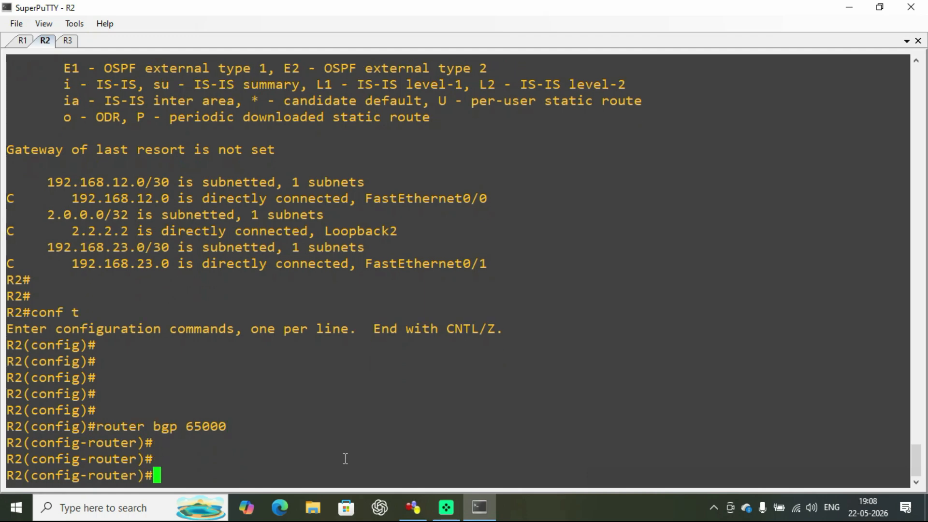
Define R1's address 192.168.12.1 as an R2 BGP neighbor with remote-as 65000
{"action": "type", "text": "neig"}
{"action": "key", "text": "Tab"}
{"action": "type", "text": "192.168.12.1 remote"}
{"action": "key", "text": "Tab"}
{"action": "type", "text": "65000"}
{"action": "key", "text": "Return"}
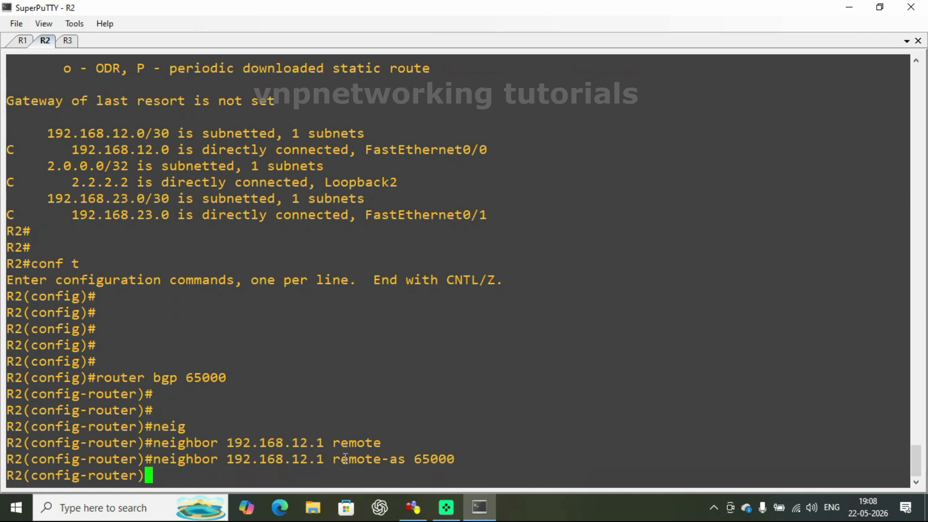
{"action": "key", "text": "Return"}
Define R3's address 192.168.23.2 as an R2 BGP neighbor with remote-as 65000
{"action": "type", "text": "neig"}
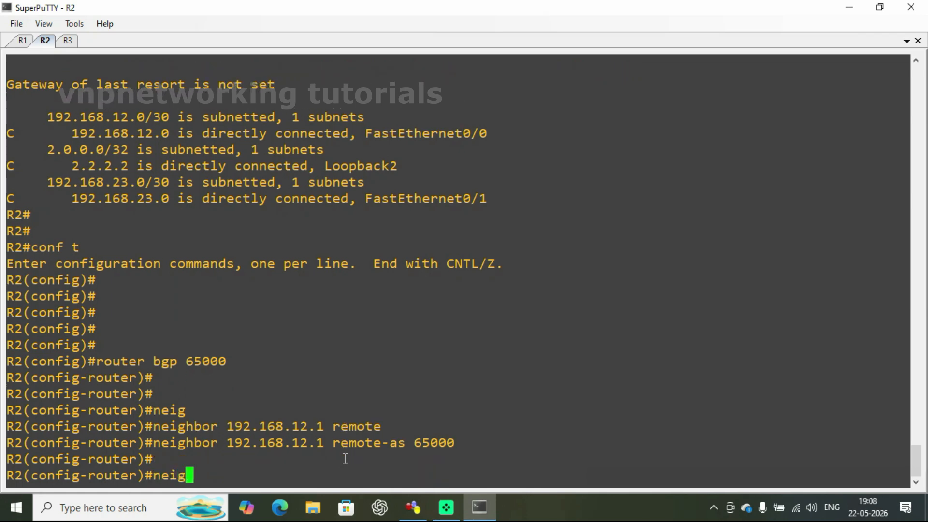
{"action": "key", "text": "Tab"}
{"action": "type", "text": "192.168.23.2"}
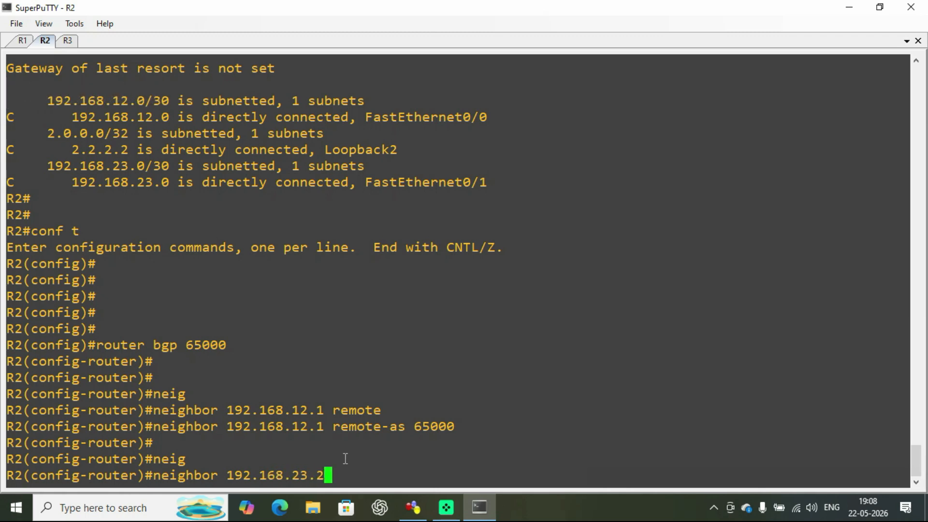
{"action": "type", "text": " remote"}
{"action": "key", "text": "Tab"}
{"action": "type", "text": "65000"}
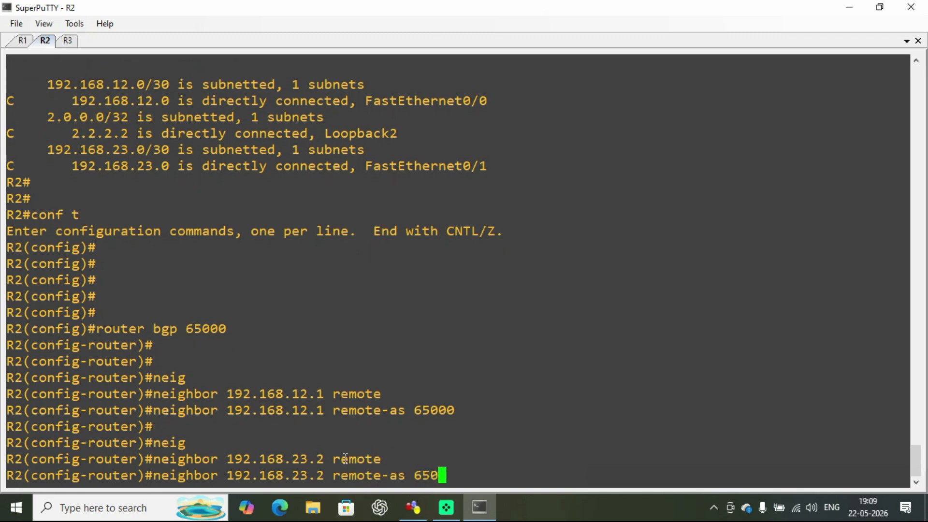
{"action": "key", "text": "Return"}
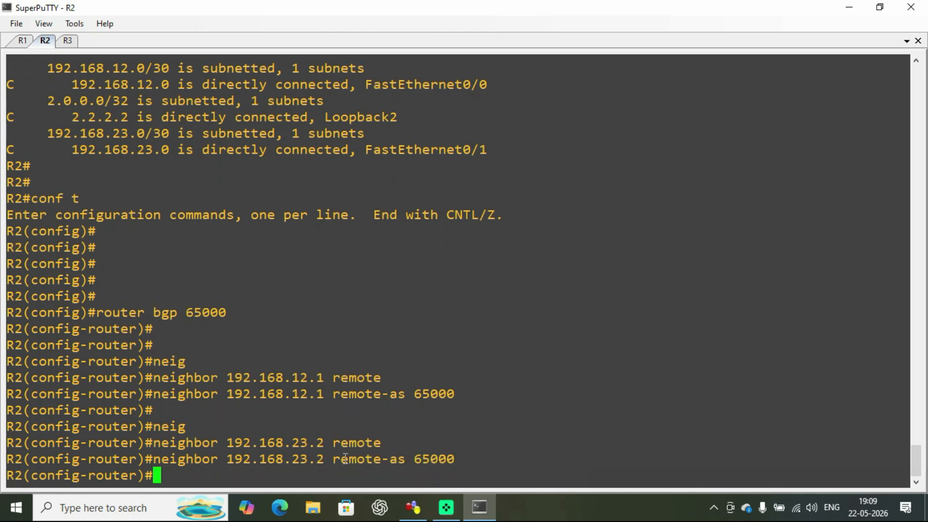
Advertise network 2.2.2.2 with mask 255.255.255.255 in R2's BGP process and review the logged neighbor adjacency message
{"action": "key", "text": "Return"}
{"action": "type", "text": "net"}
{"action": "key", "text": "Tab"}
{"action": "type", "text": "2.2.2.2 mas"}
{"action": "key", "text": "Tab"}
{"action": "type", "text": "255.255.255.255"}
{"action": "key", "text": "Return"}
{"action": "key", "text": "Return"}
{"action": "key", "text": "Return"}
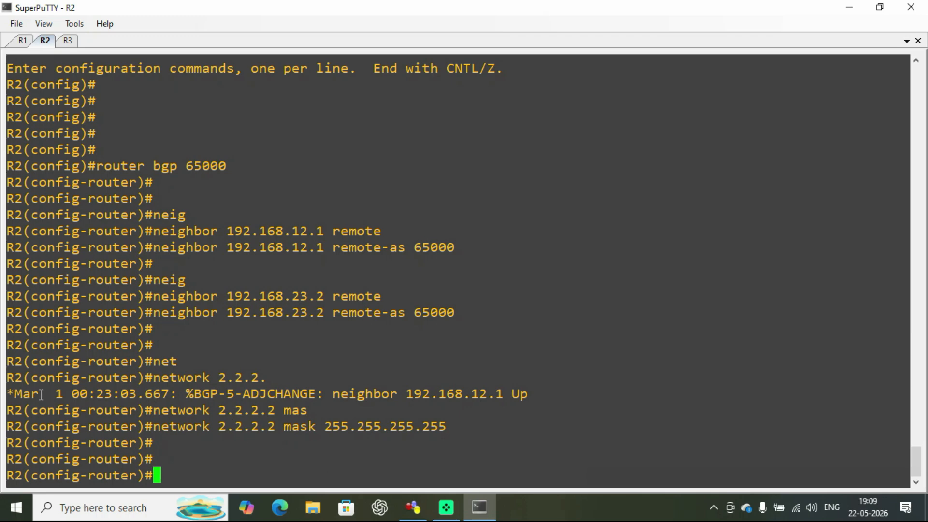
{"action": "left_click_drag", "start_coordinate": [26, 394], "coordinate": [524, 400]}
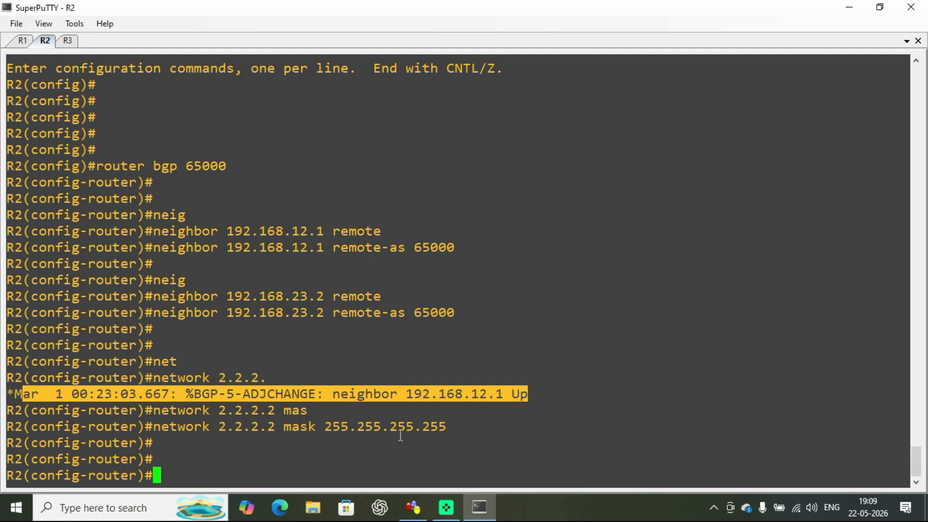
{"action": "left_click", "coordinate": [243, 460]}
Exit R2's configuration mode with end and save the configuration with wri
{"action": "type", "text": "end"}
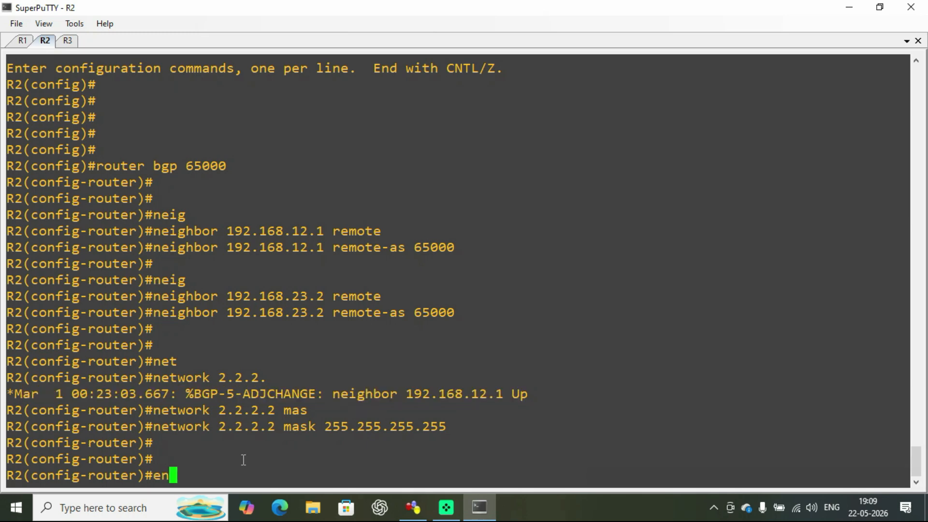
{"action": "key", "text": "Return"}
{"action": "key", "text": "Return"}
{"action": "key", "text": "Return"}
{"action": "key", "text": "Return"}
{"action": "type", "text": "wri"}
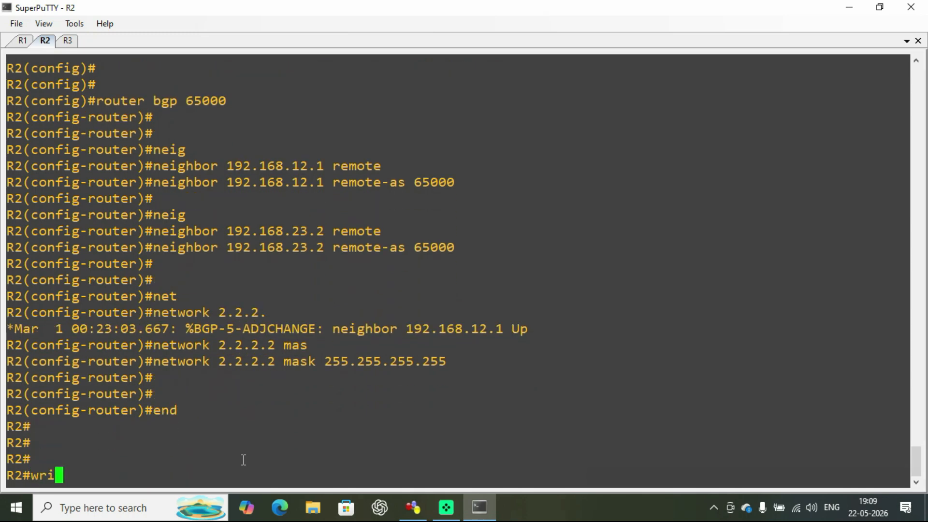
{"action": "key", "text": "Return"}
{"action": "key", "text": "Return"}
{"action": "key", "text": "Return"}
{"action": "key", "text": "Return"}
{"action": "key", "text": "Return"}
{"action": "key", "text": "Return"}
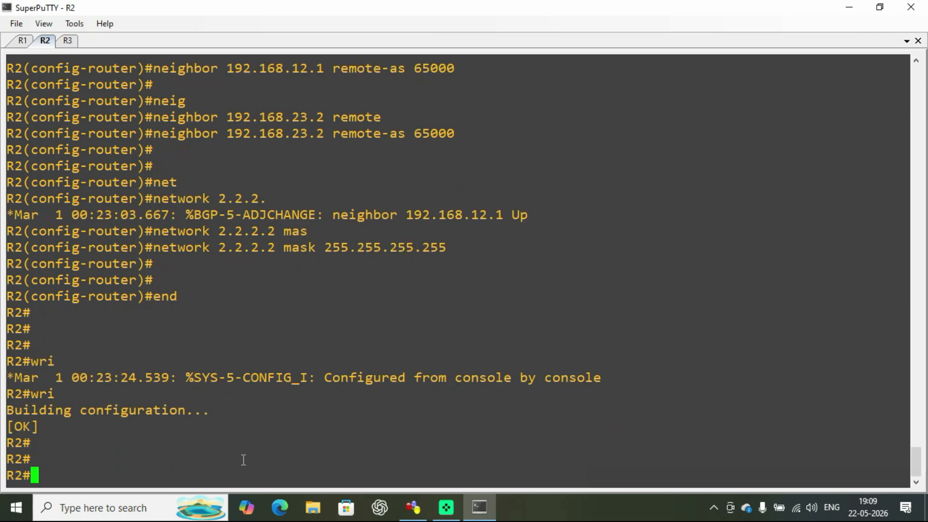
Display the BGP section of R2's running configuration with sh run | sec bgp and review its neighbor and network lines
{"action": "type", "text": "sh run "}
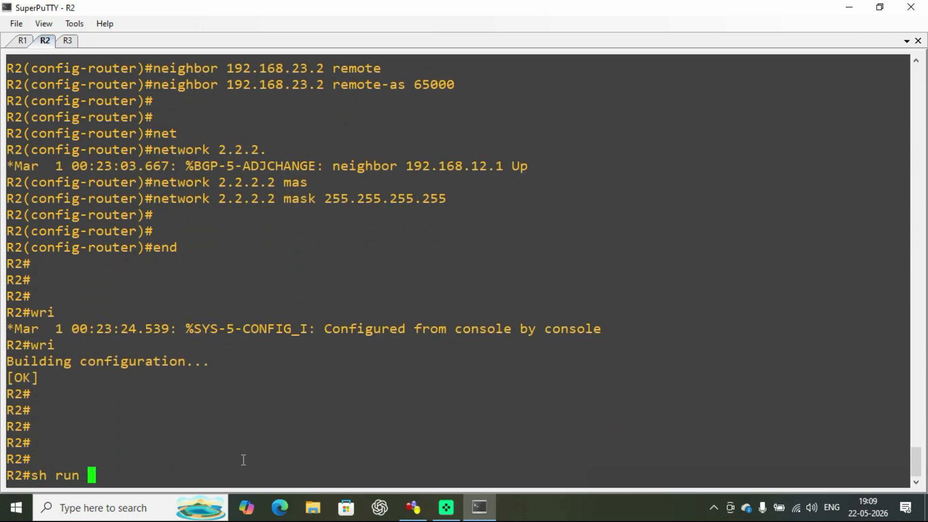
{"action": "type", "text": "| sec bgp"}
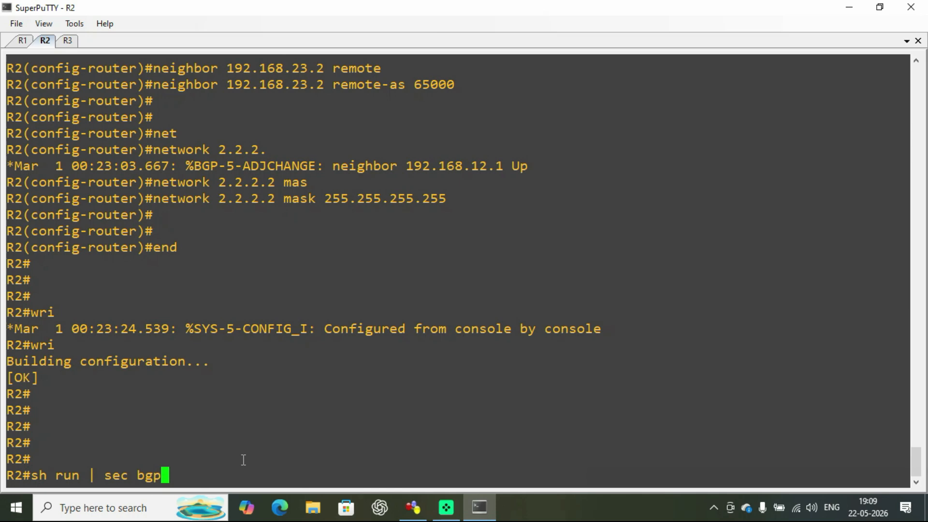
{"action": "key", "text": "Return"}
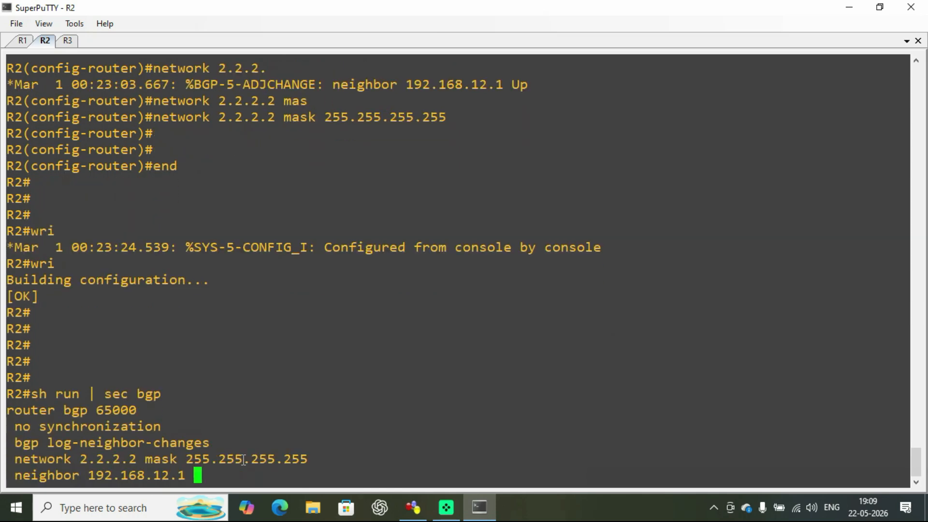
{"action": "key", "text": "Return"}
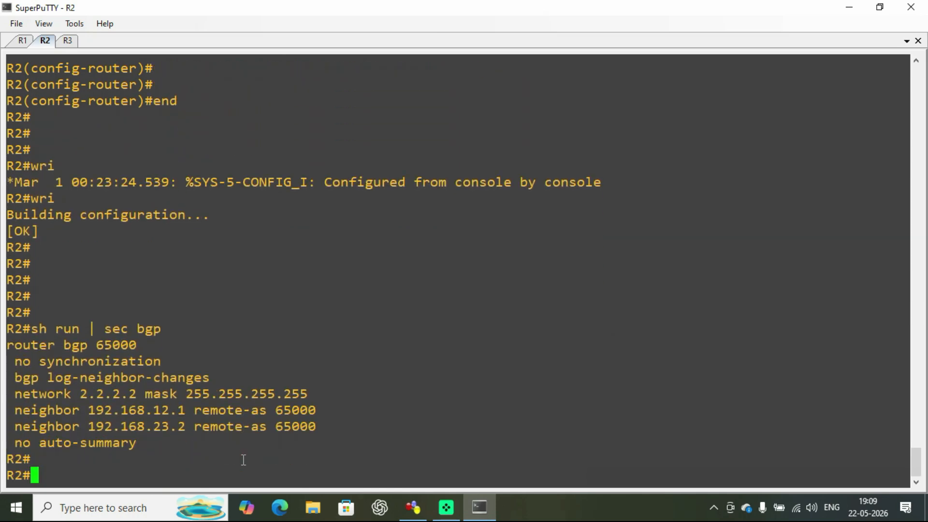
{"action": "left_click_drag", "start_coordinate": [19, 415], "coordinate": [301, 411]}
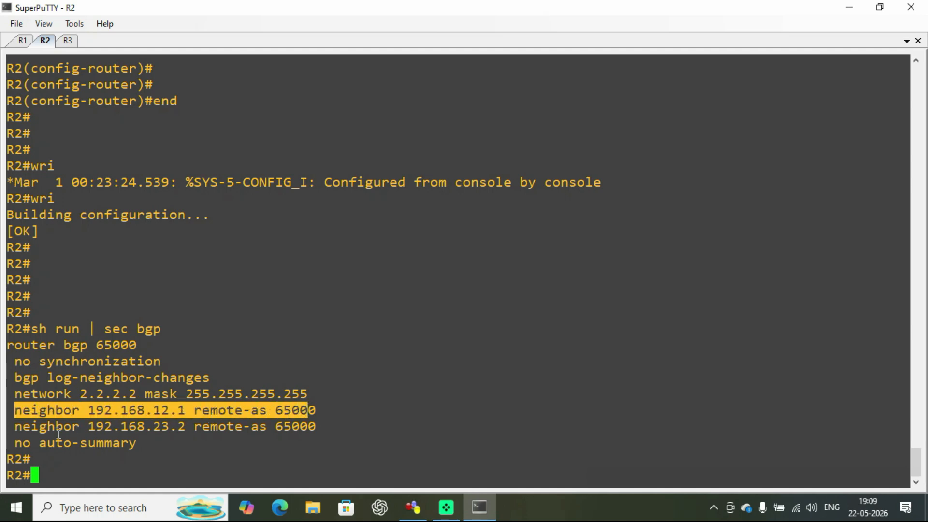
{"action": "left_click_drag", "start_coordinate": [16, 428], "coordinate": [312, 428]}
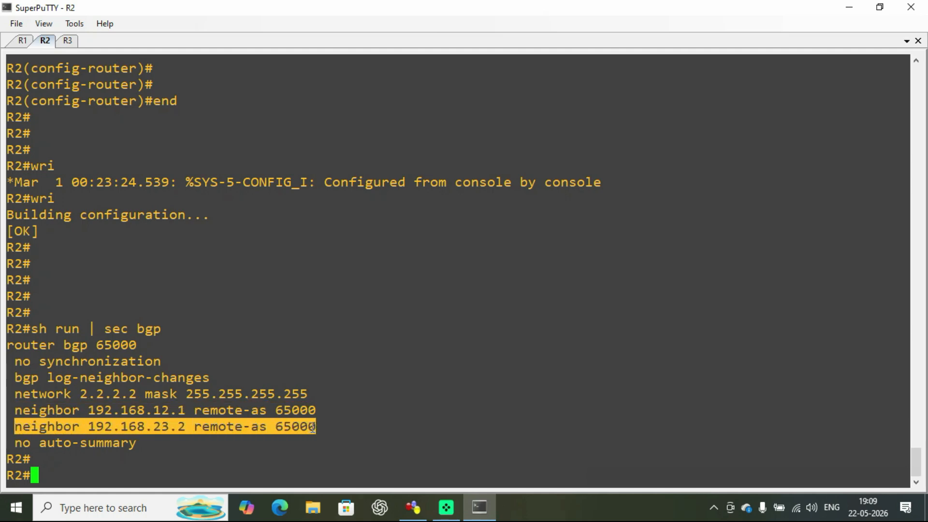
{"action": "left_click_drag", "start_coordinate": [20, 397], "coordinate": [288, 398]}
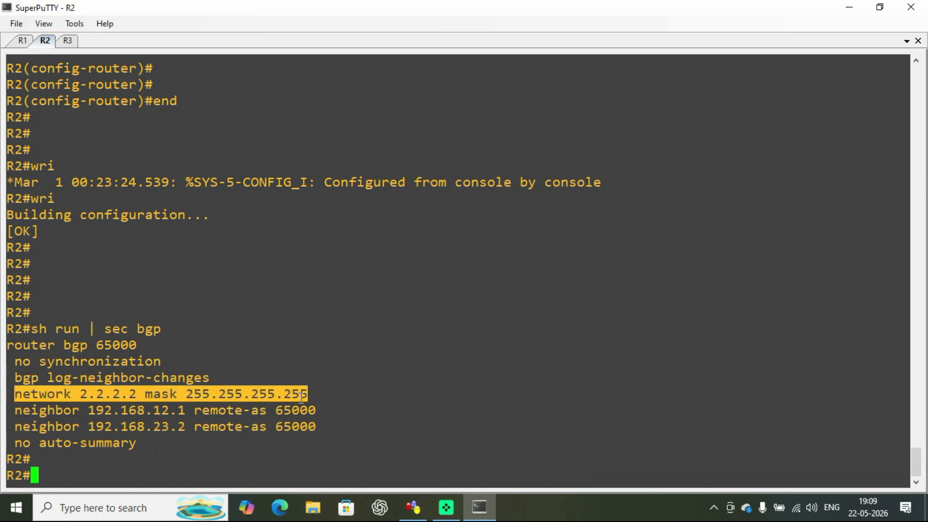
{"action": "left_click", "coordinate": [172, 470]}
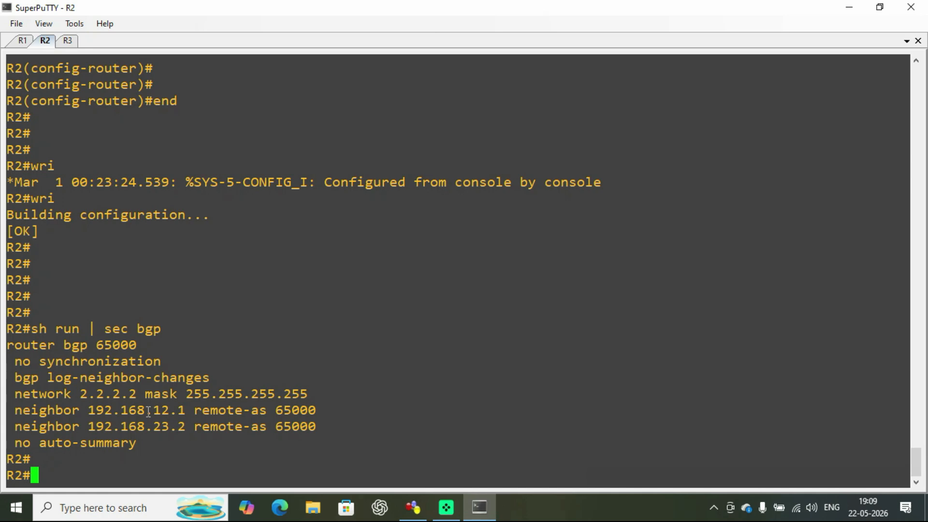
Switch to R3's console, enter configuration mode with conf t and start BGP router configuration for AS 65000
{"action": "left_click", "coordinate": [65, 42]}
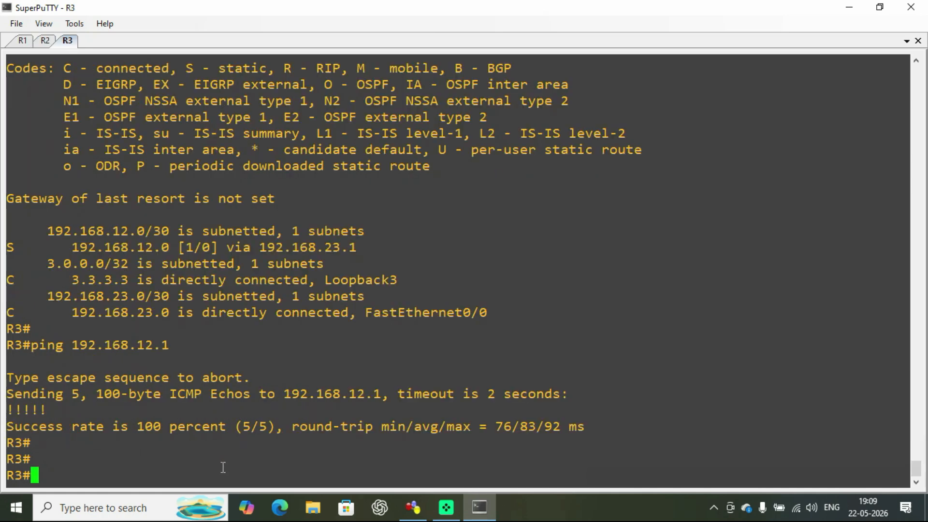
{"action": "type", "text": "conf t"}
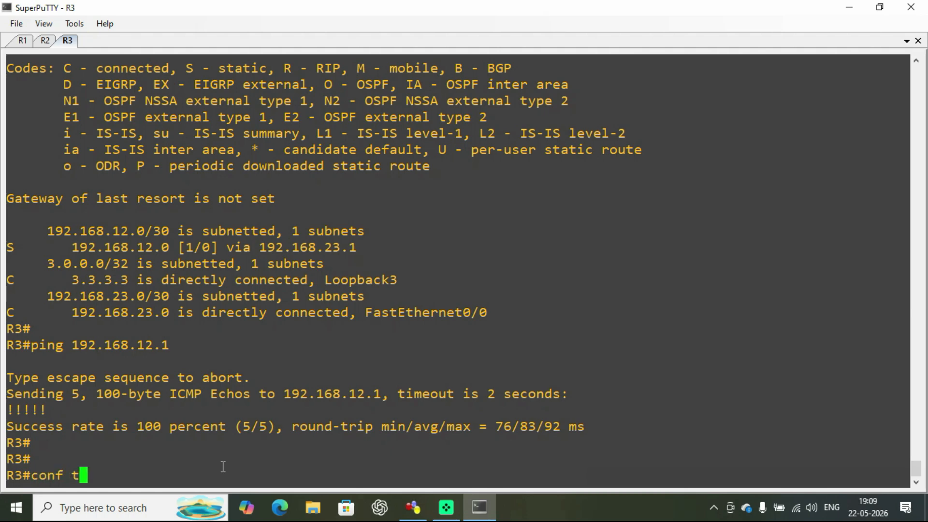
{"action": "key", "text": "Return"}
{"action": "key", "text": "Return"}
{"action": "key", "text": "Return"}
{"action": "key", "text": "Return"}
{"action": "type", "text": "rou"}
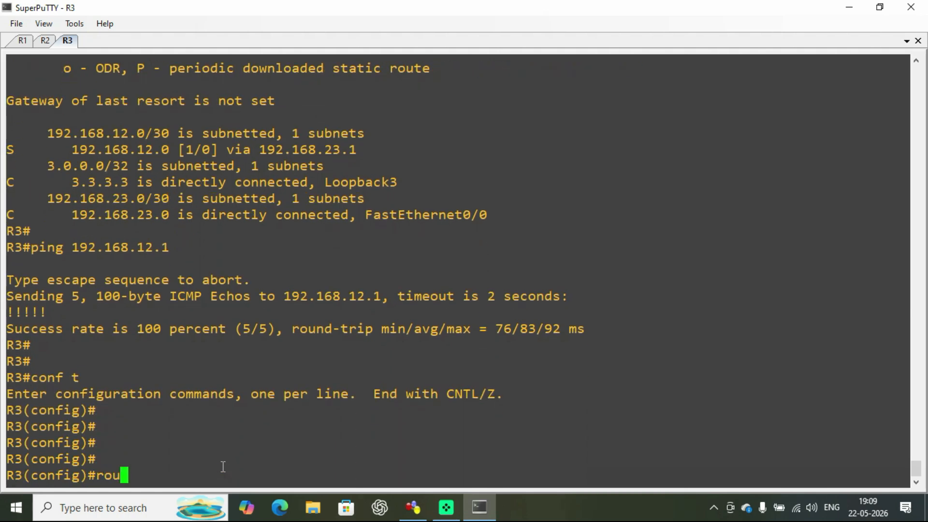
{"action": "type", "text": "ter bgp 65000"}
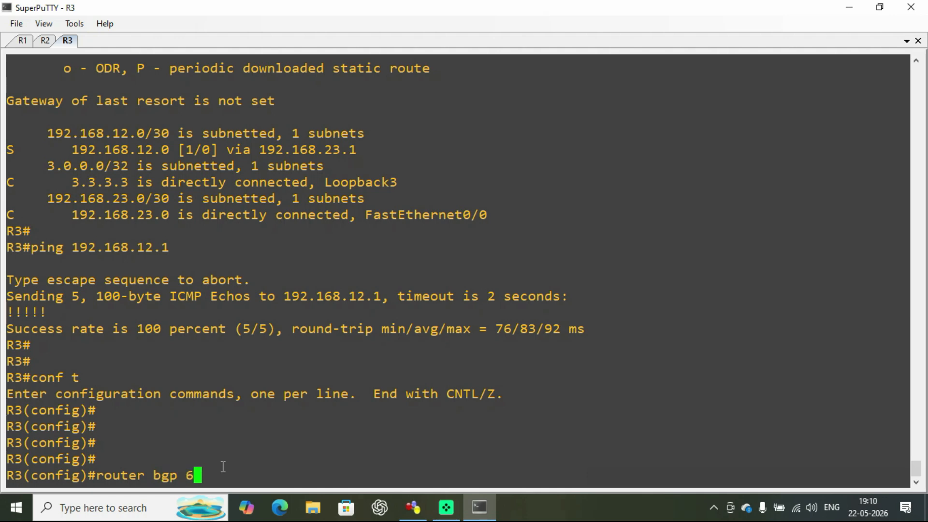
{"action": "key", "text": "Return"}
{"action": "key", "text": "Return"}
Check R2's link address in the GNS3 topology and define 192.168.23.1 as an R3 BGP neighbor with remote-as 65000
{"action": "type", "text": "neighbor"}
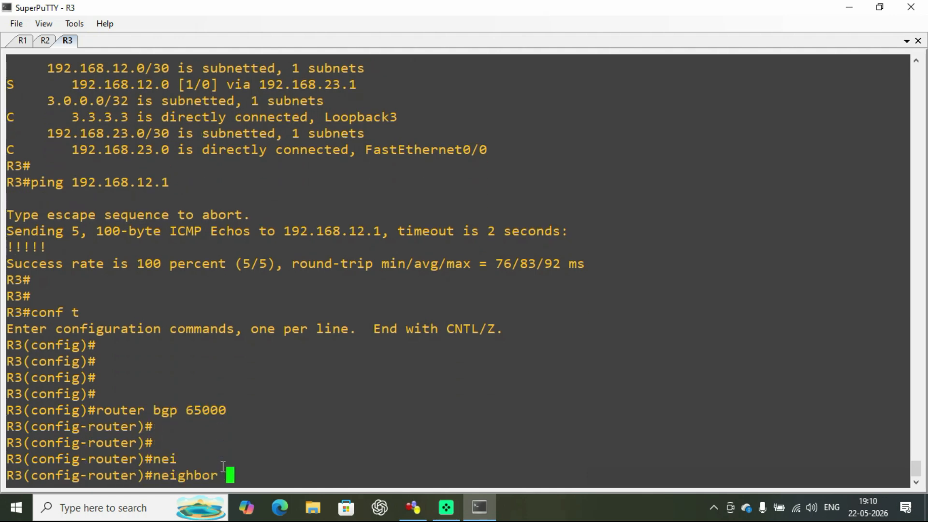
{"action": "left_click", "coordinate": [413, 508]}
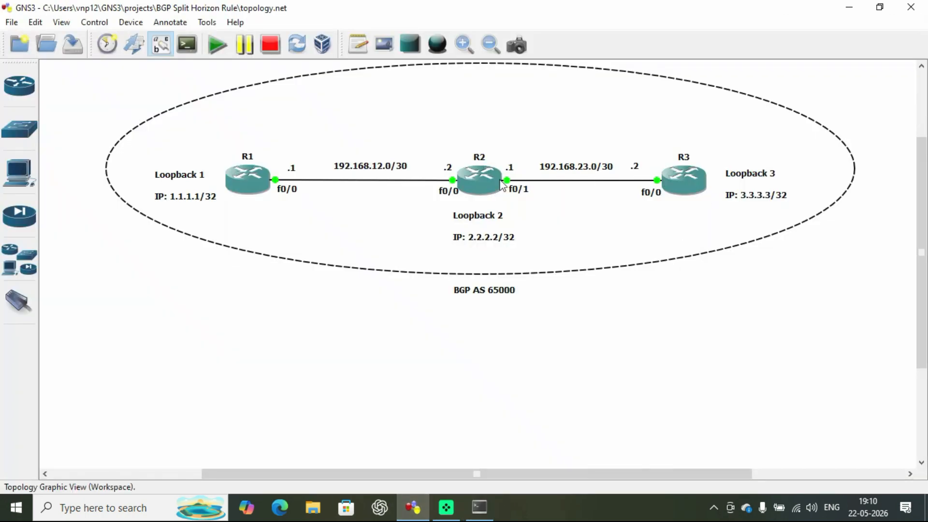
{"action": "left_click", "coordinate": [849, 7]}
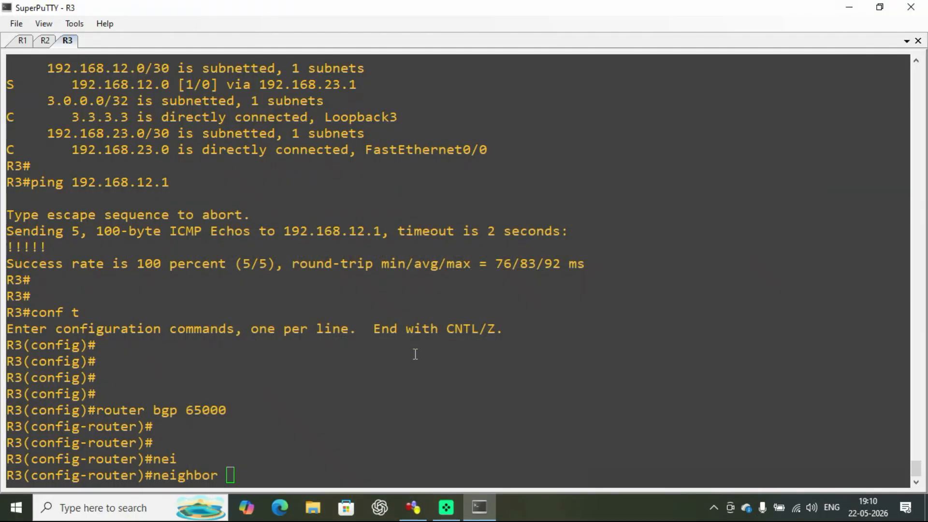
{"action": "left_click", "coordinate": [334, 442]}
{"action": "type", "text": "192.168.23"}
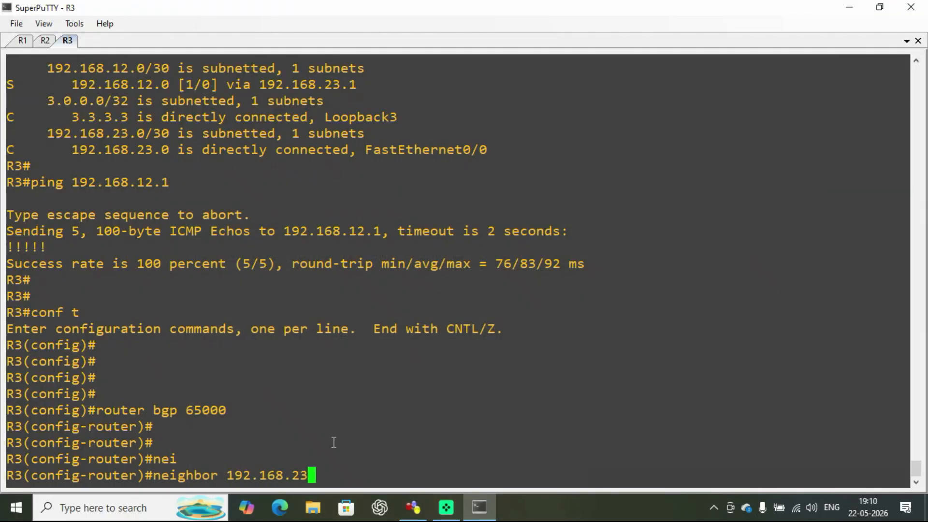
{"action": "type", "text": ".1 remote"}
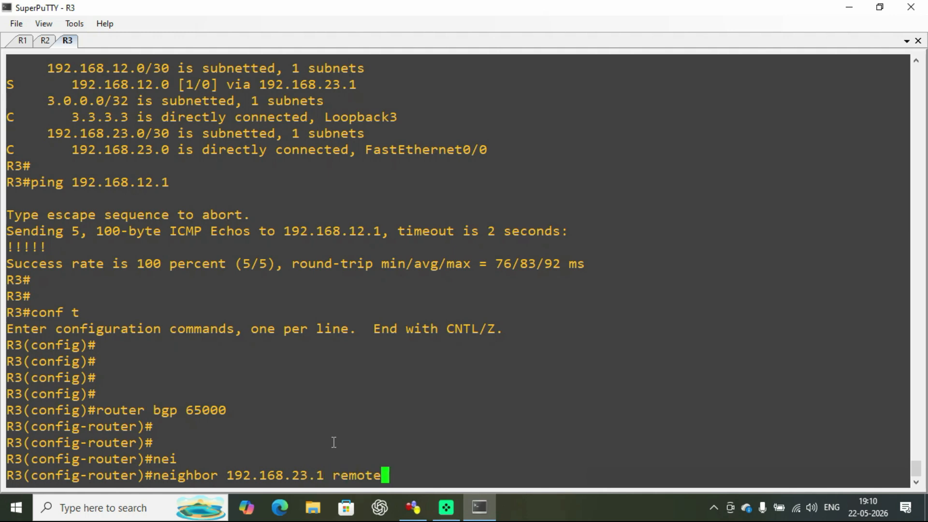
{"action": "key", "text": "Tab"}
{"action": "type", "text": "65000"}
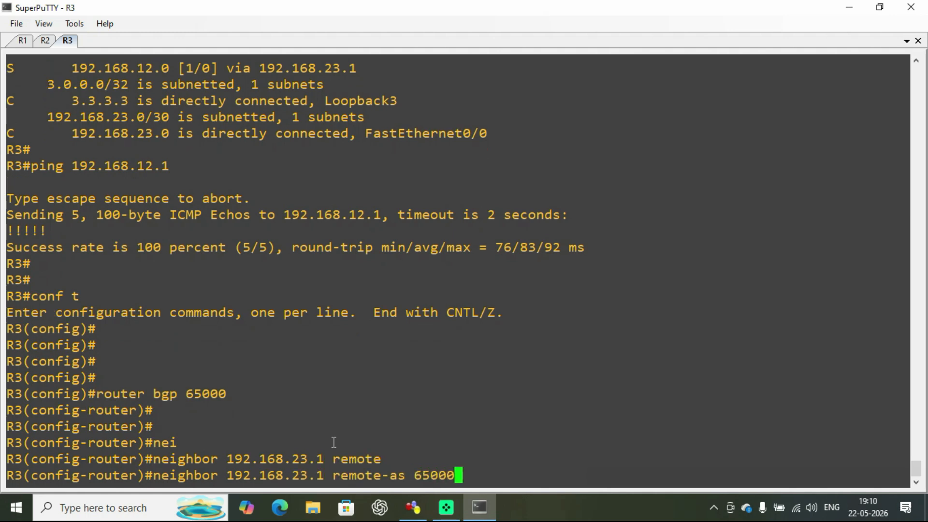
{"action": "key", "text": "Return"}
Advertise R3's loopback network 3.3.3.3 with mask 255.255.255.255 in its BGP process
{"action": "type", "text": "net"}
{"action": "key", "text": "Tab"}
{"action": "type", "text": "3"}
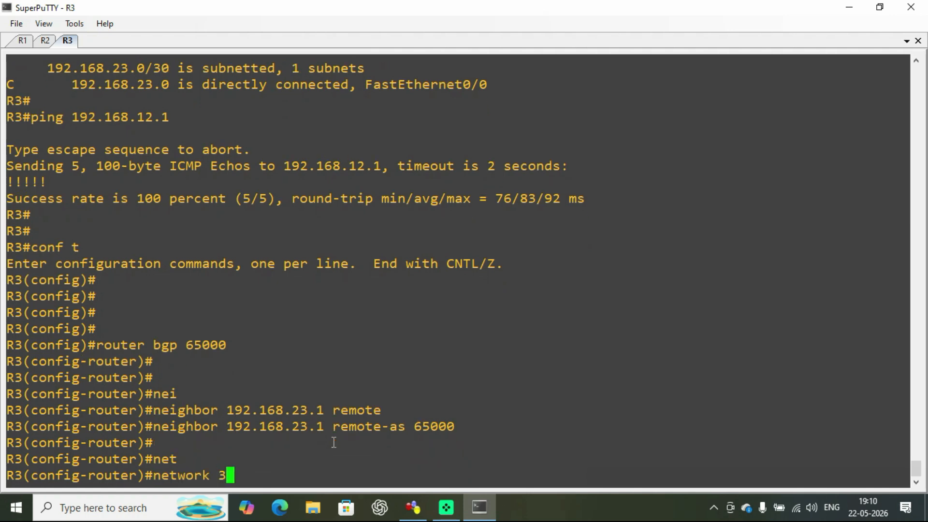
{"action": "type", "text": ".3.3.3 mas"}
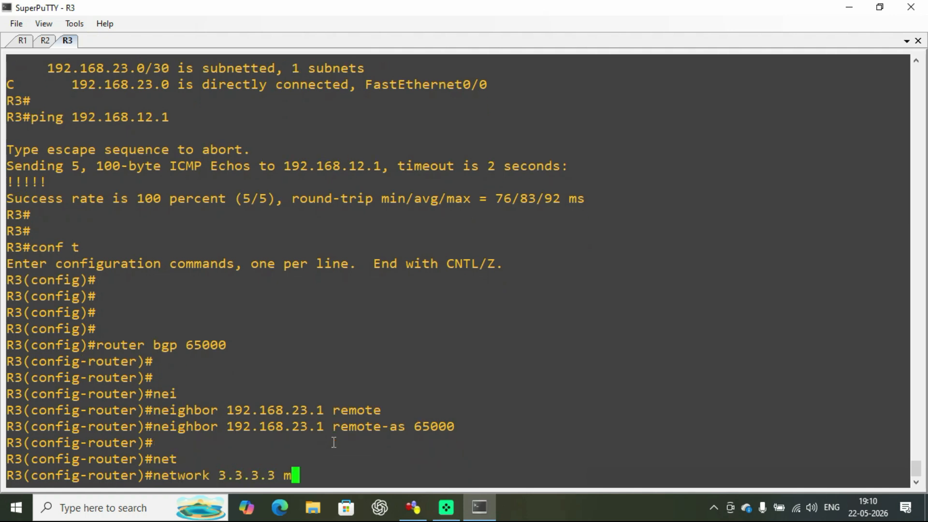
{"action": "key", "text": "Tab"}
{"action": "type", "text": "255."}
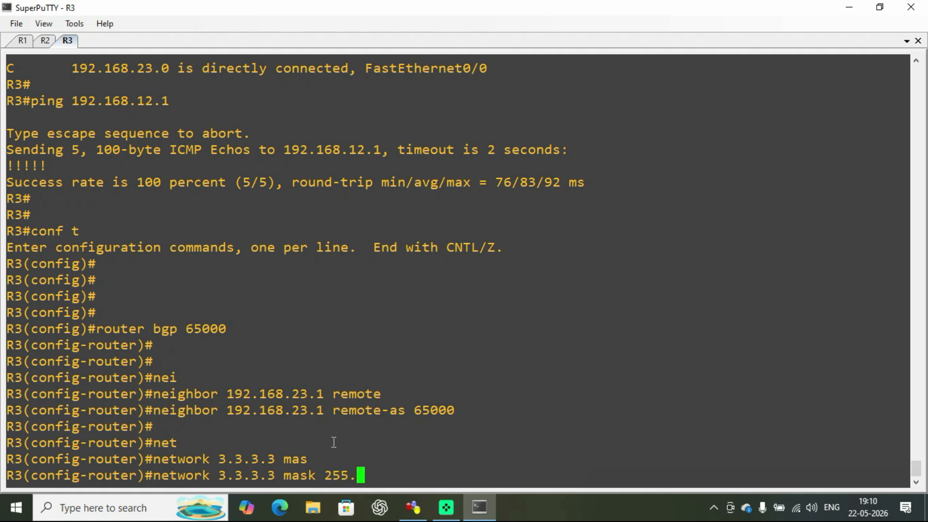
{"action": "type", "text": "255.255.255"}
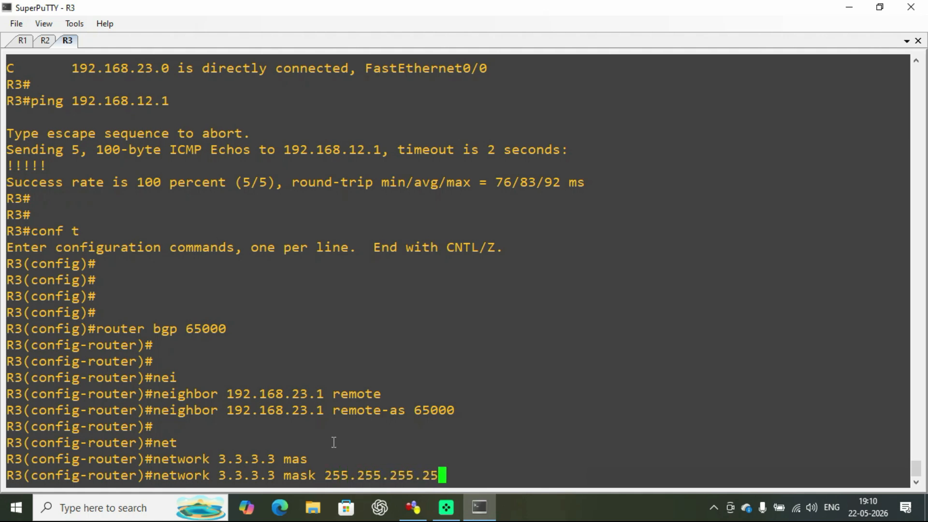
{"action": "key", "text": "Return"}
{"action": "key", "text": "Return"}
Exit R3's configuration mode with end and save the configuration with wri
{"action": "type", "text": "end"}
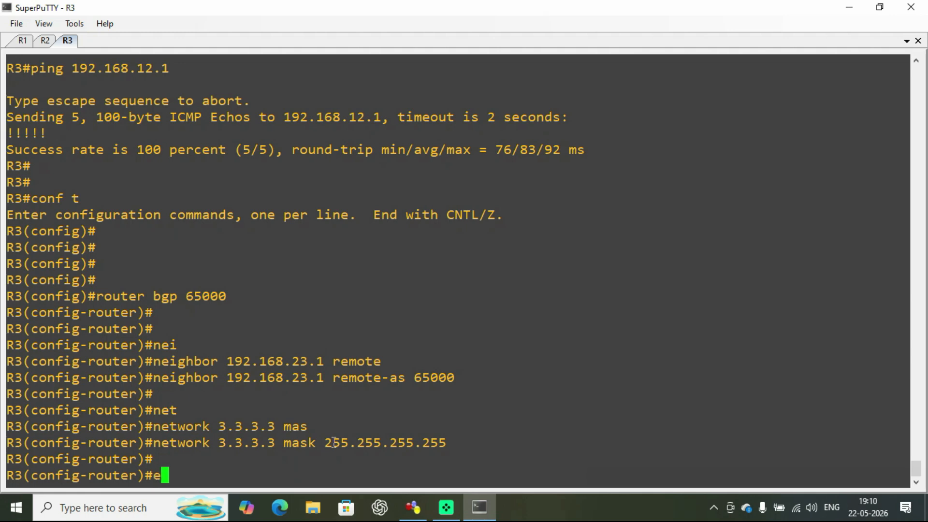
{"action": "key", "text": "Return"}
{"action": "key", "text": "Return"}
{"action": "key", "text": "Return"}
{"action": "key", "text": "Return"}
{"action": "type", "text": "wri"}
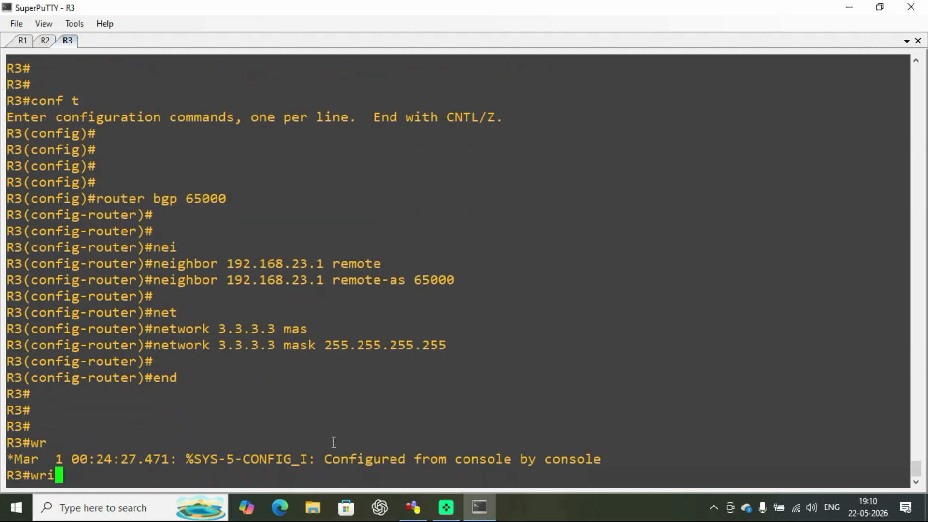
{"action": "key", "text": "Return"}
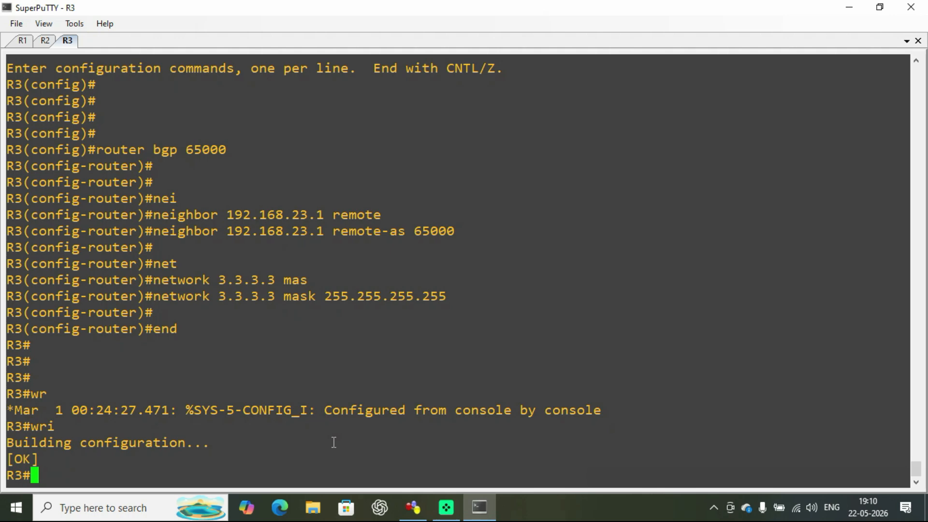
{"action": "key", "text": "Return"}
{"action": "key", "text": "Return"}
{"action": "key", "text": "Return"}
{"action": "key", "text": "Return"}
{"action": "key", "text": "Return"}
{"action": "key", "text": "Return"}
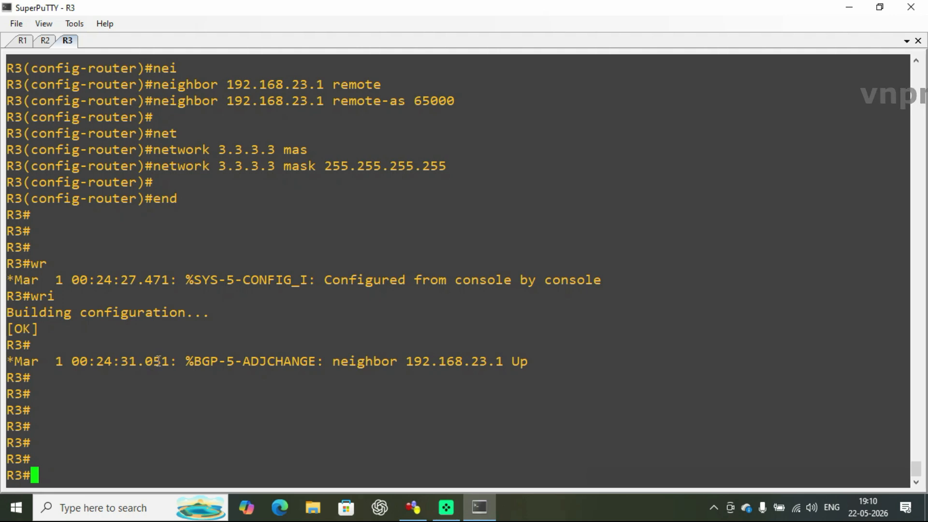
Check the BGP adjacency message on R3, and switch to R1's console to display its BGP state with sh ip bgp summary
{"action": "left_click_drag", "start_coordinate": [22, 363], "coordinate": [518, 368]}
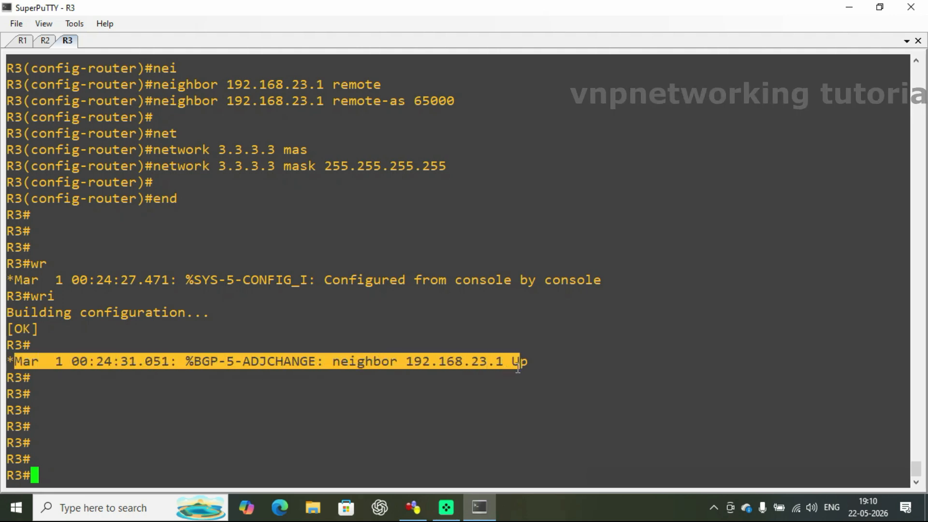
{"action": "left_click", "coordinate": [591, 375]}
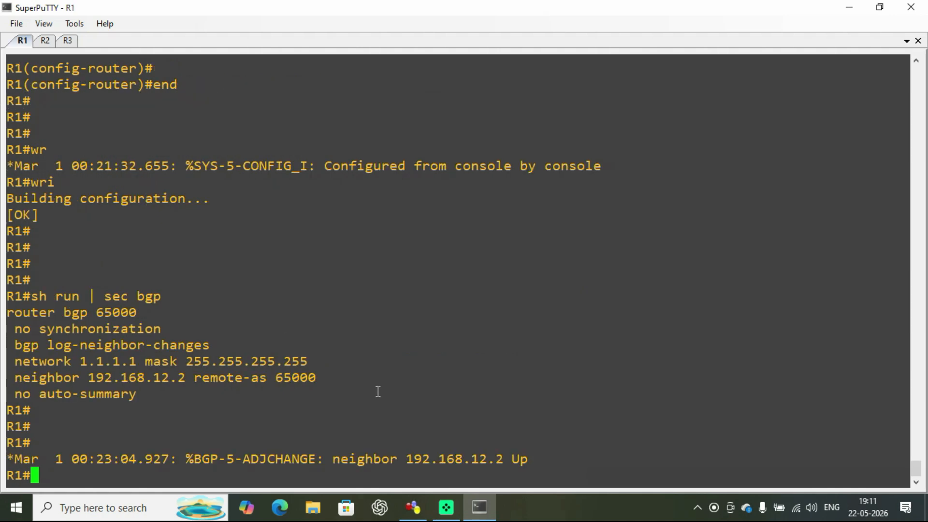
{"action": "key", "text": "Return"}
{"action": "key", "text": "Return"}
{"action": "key", "text": "Return"}
{"action": "type", "text": "sh"}
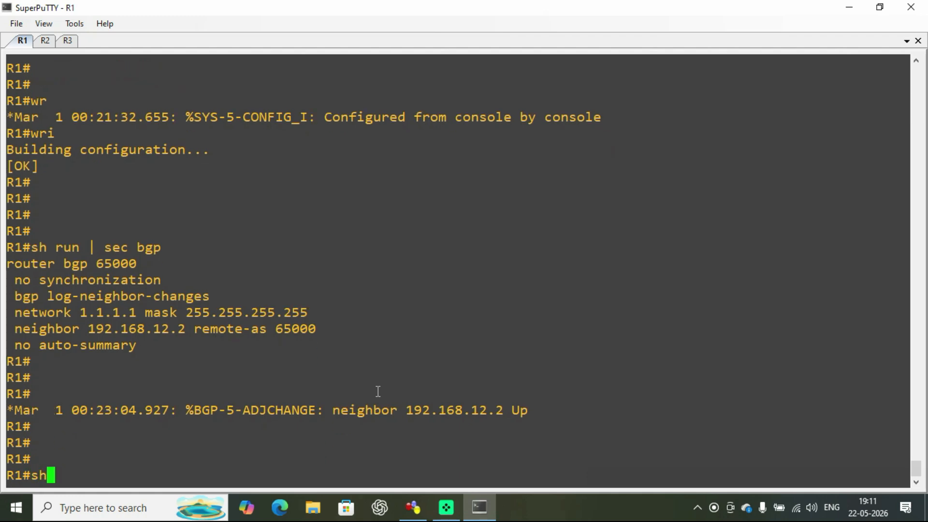
{"action": "type", "text": " ip bgp su"}
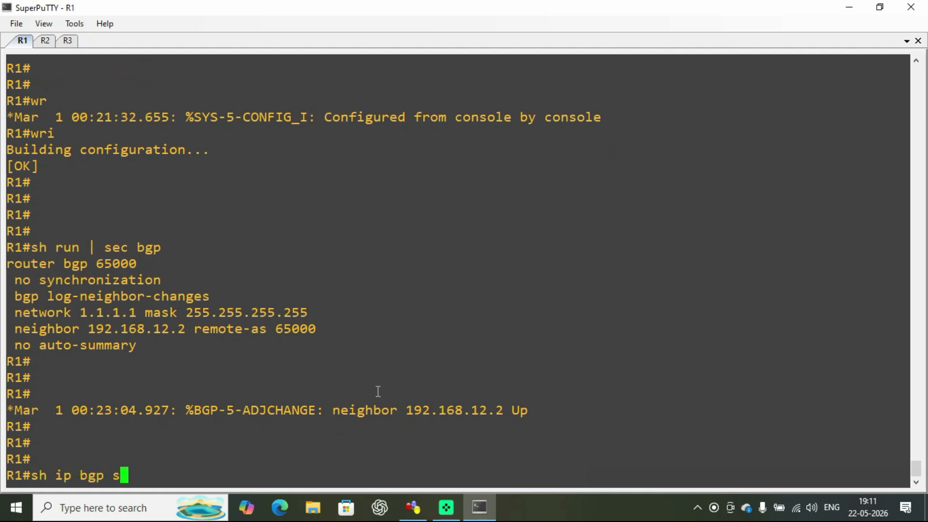
{"action": "key", "text": "Tab"}
{"action": "key", "text": "Return"}
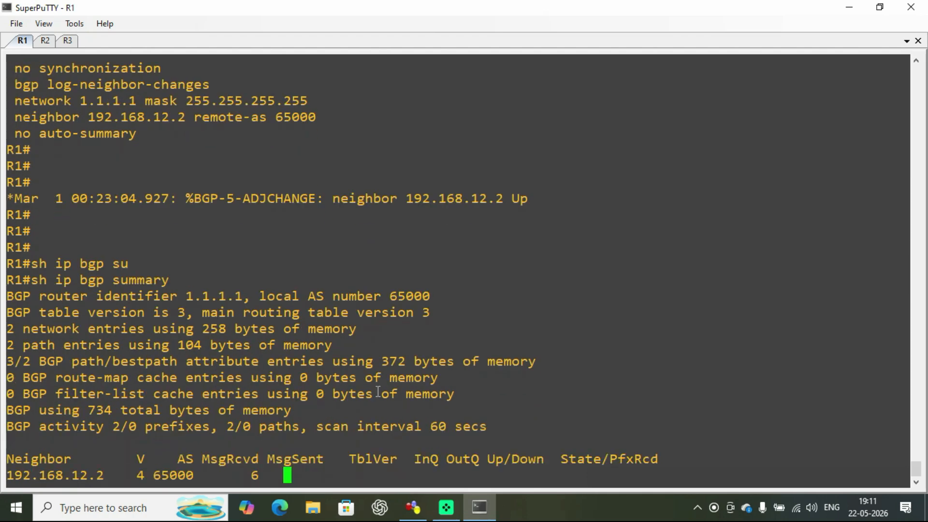
{"action": "key", "text": "Return"}
{"action": "key", "text": "Return"}
{"action": "key", "text": "Return"}
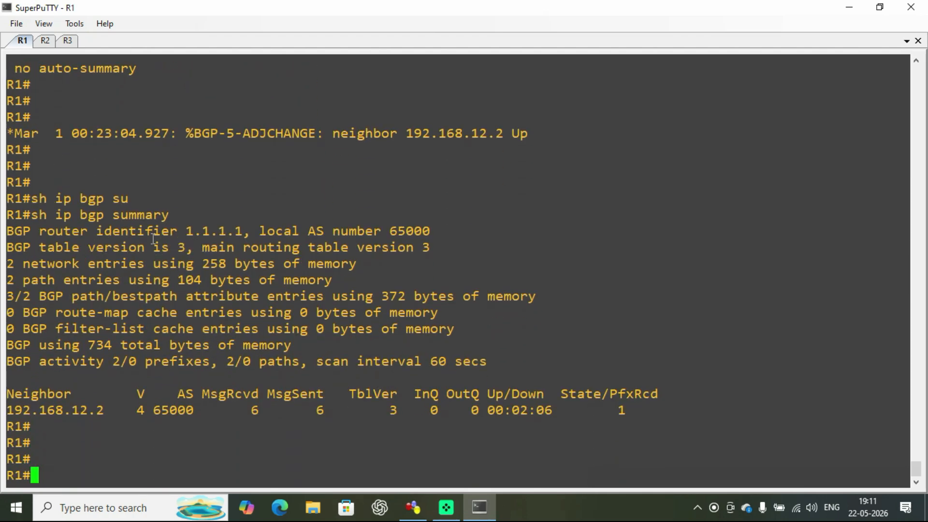
Examine R1's BGP summary for the router identifier, local AS, neighbor address, remote AS, message counters, session uptime and received prefixes
{"action": "left_click_drag", "start_coordinate": [186, 231], "coordinate": [239, 233]}
{"action": "left_click_drag", "start_coordinate": [397, 231], "coordinate": [900, 232]}
{"action": "left_click", "coordinate": [79, 462]}
{"action": "left_click_drag", "start_coordinate": [7, 411], "coordinate": [102, 414]}
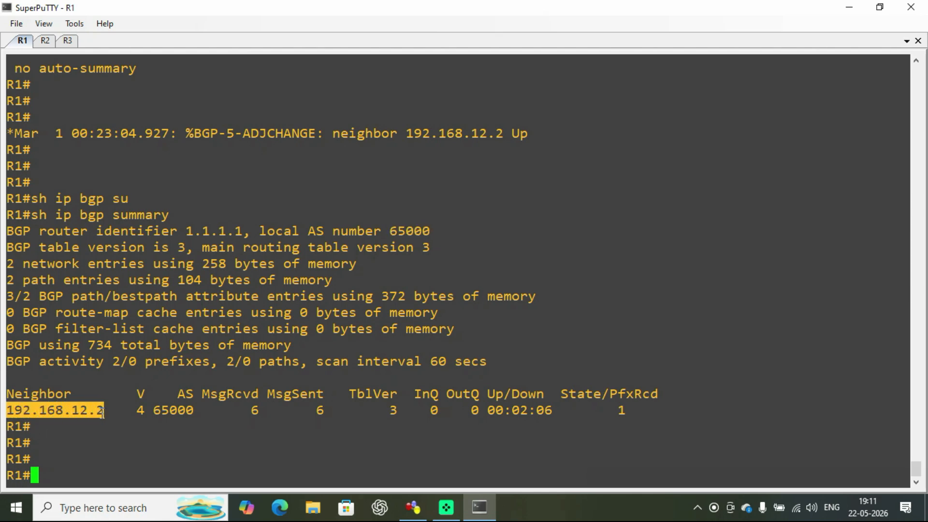
{"action": "left_click", "coordinate": [193, 448]}
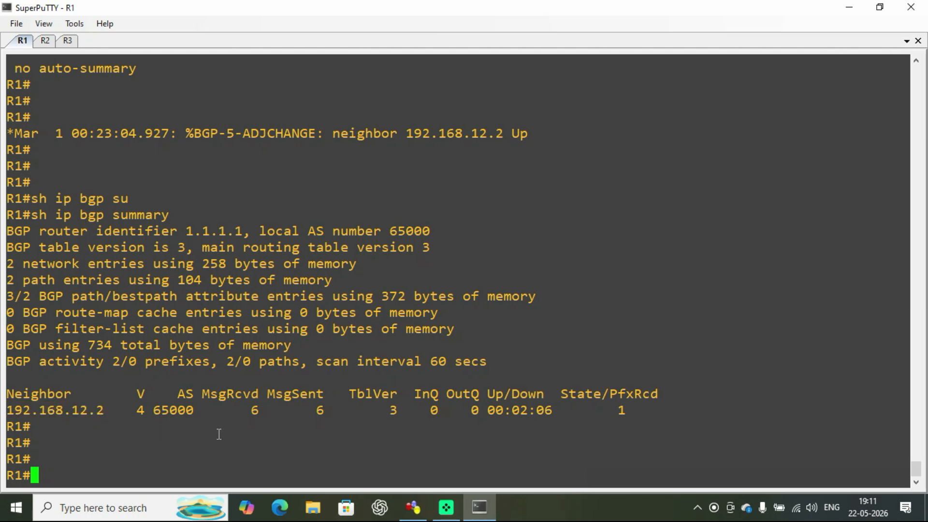
{"action": "left_click_drag", "start_coordinate": [249, 414], "coordinate": [310, 414]}
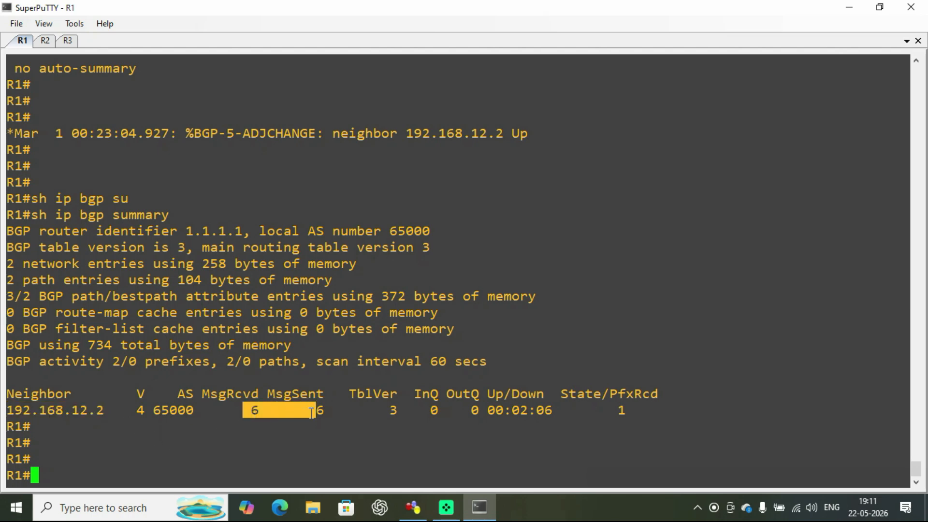
{"action": "left_click", "coordinate": [303, 443]}
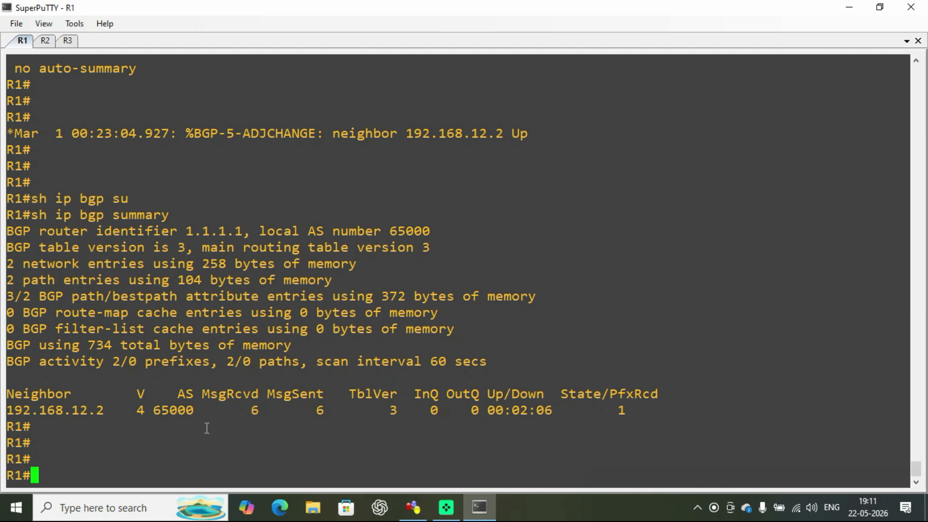
{"action": "double_click", "coordinate": [175, 412]}
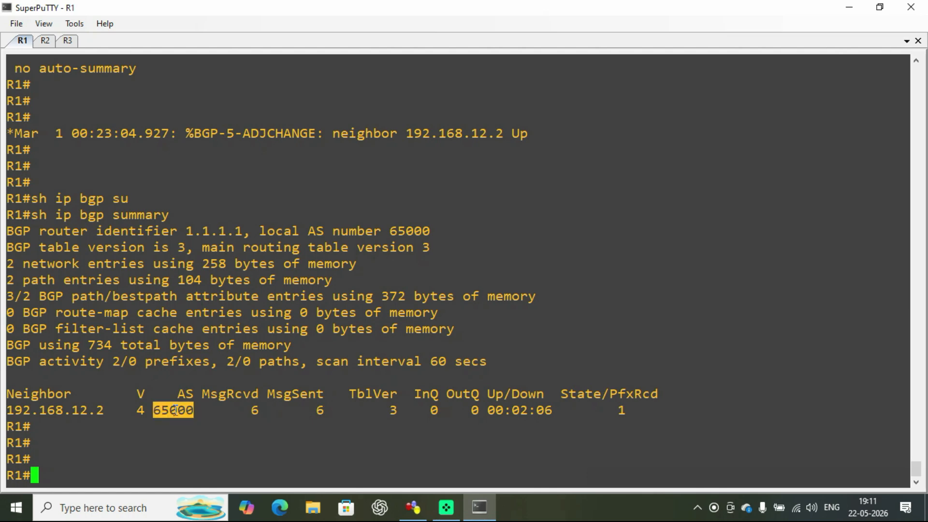
{"action": "left_click", "coordinate": [501, 447]}
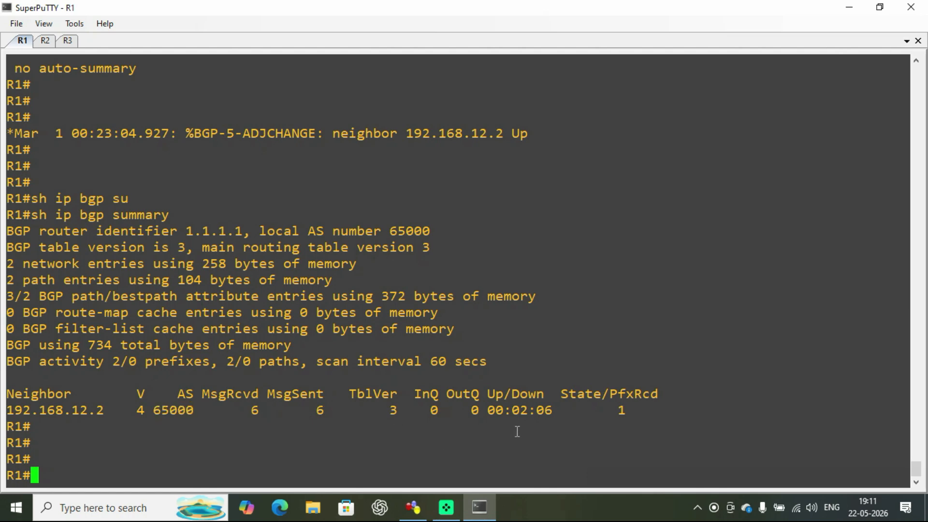
{"action": "left_click_drag", "start_coordinate": [517, 410], "coordinate": [540, 411]}
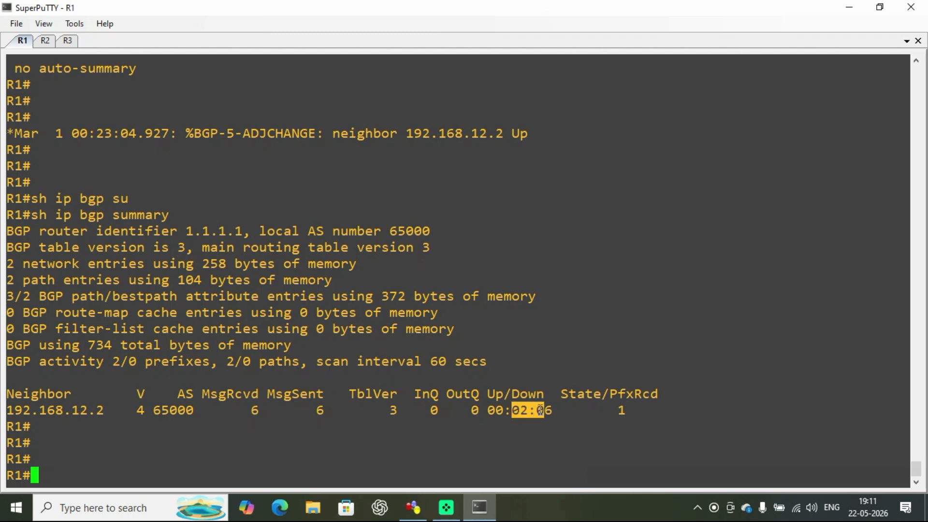
{"action": "left_click_drag", "start_coordinate": [611, 410], "coordinate": [627, 410]}
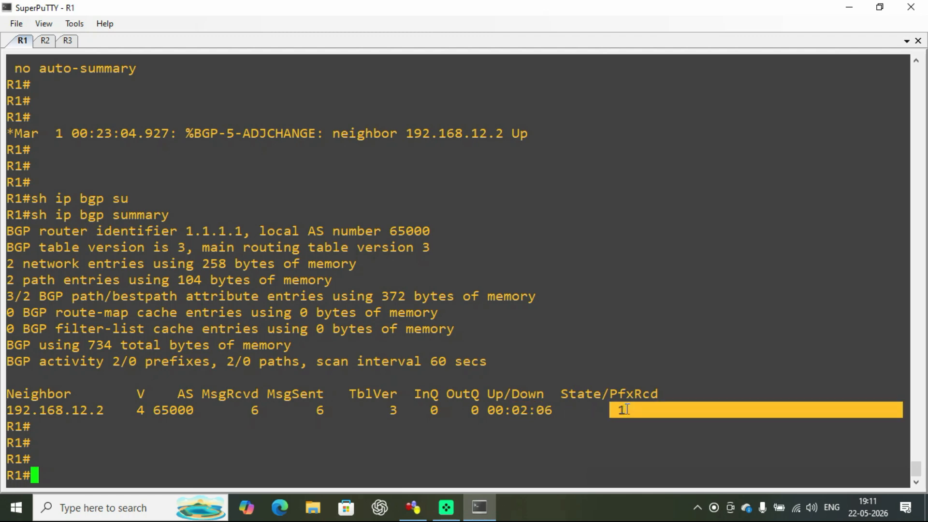
{"action": "left_click", "coordinate": [310, 462]}
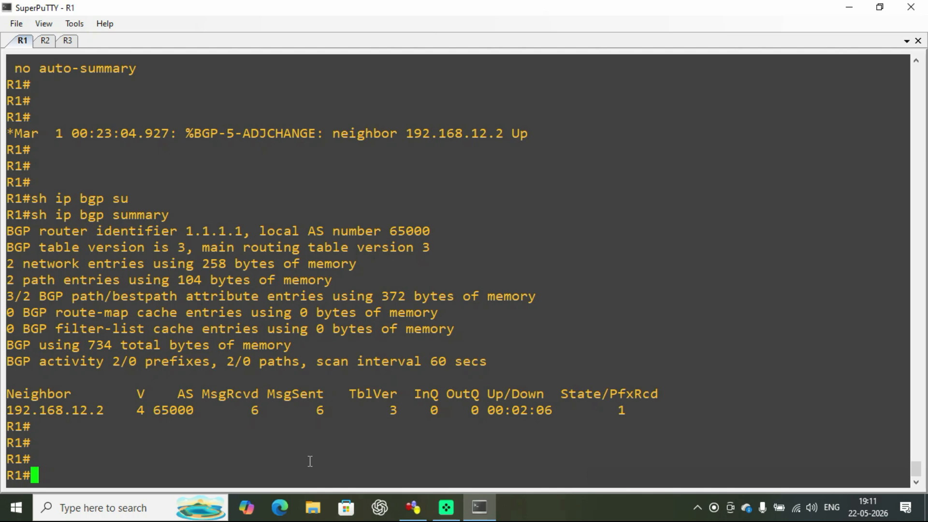
Display R1's BGP table with sh ip bgp and examine the iBGP-learned network, its next hop and status codes
{"action": "type", "text": "sh ip bgp"}
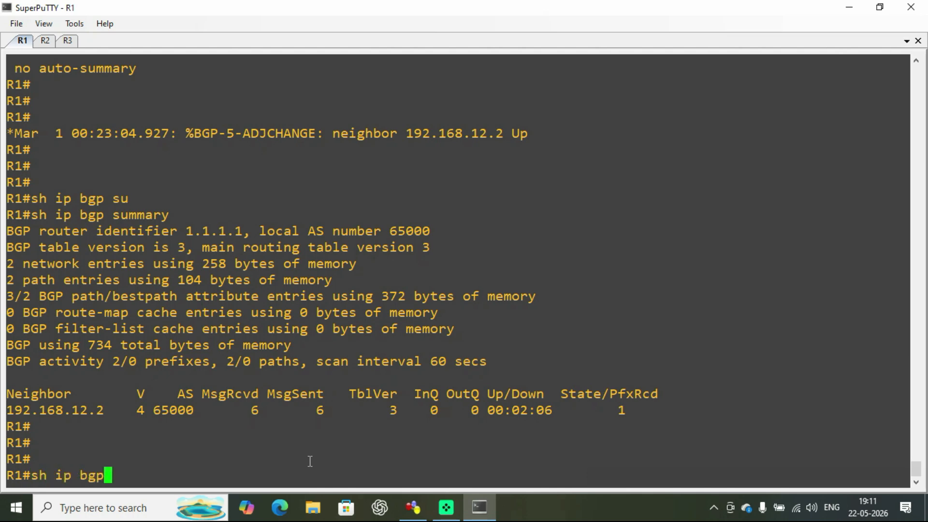
{"action": "key", "text": "Return"}
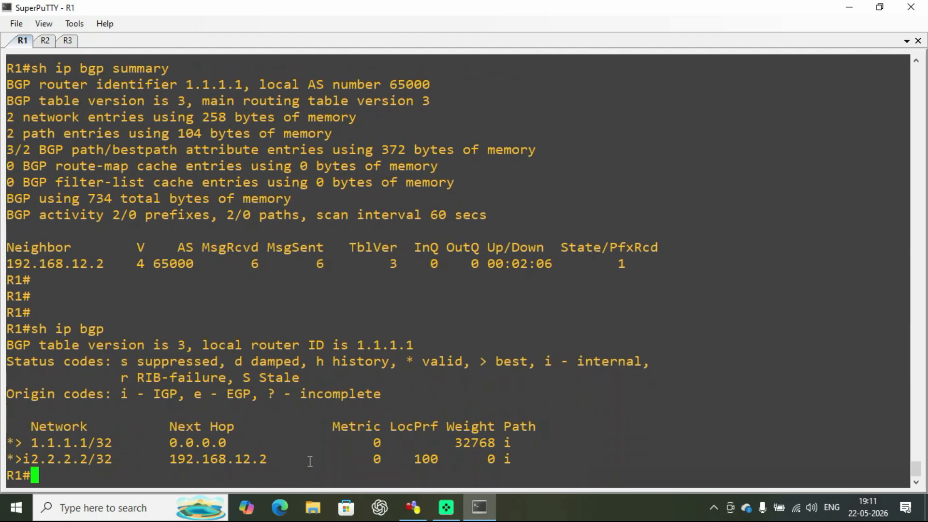
{"action": "key", "text": "Return"}
{"action": "key", "text": "Return"}
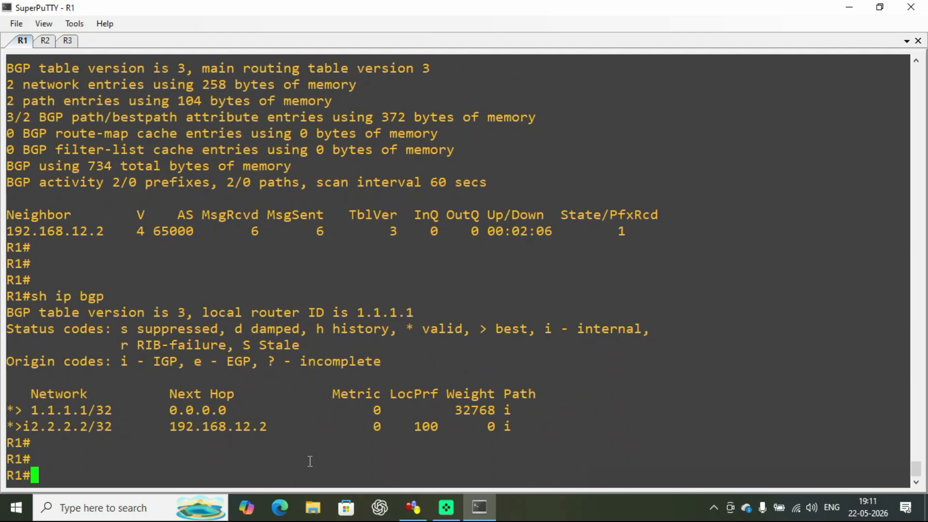
{"action": "left_click_drag", "start_coordinate": [14, 232], "coordinate": [99, 230]}
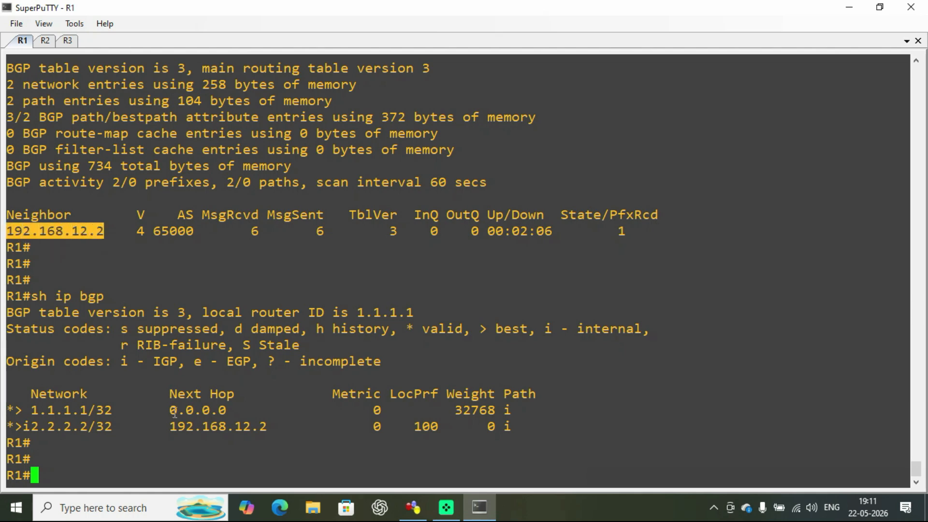
{"action": "left_click_drag", "start_coordinate": [170, 427], "coordinate": [267, 434]}
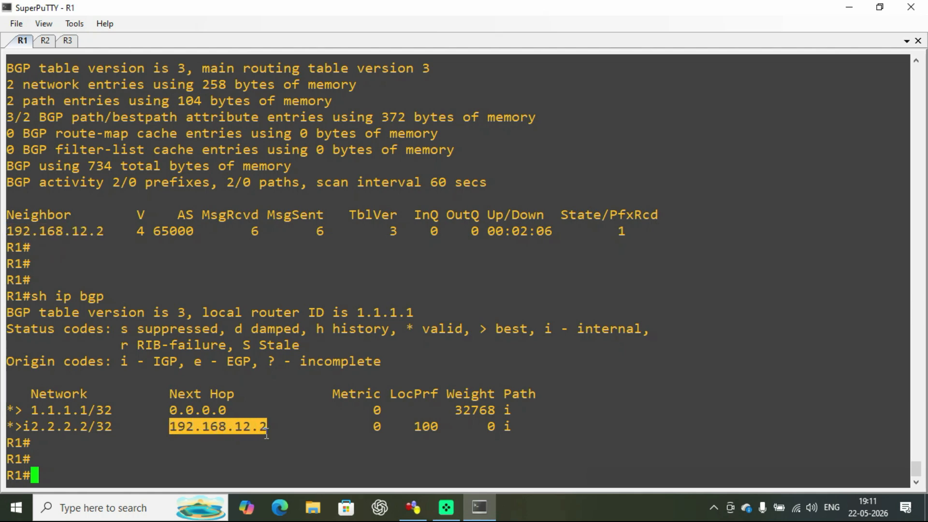
{"action": "left_click_drag", "start_coordinate": [32, 427], "coordinate": [111, 432]}
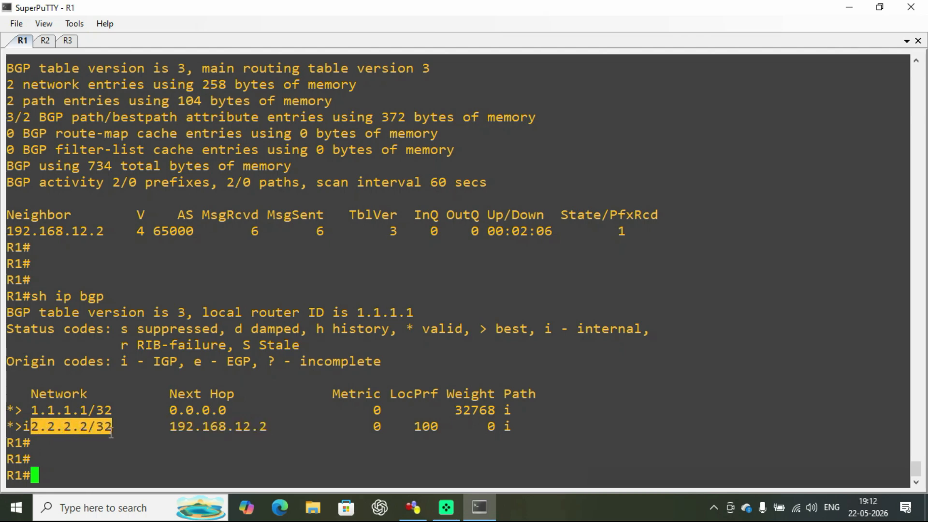
{"action": "left_click", "coordinate": [123, 457]}
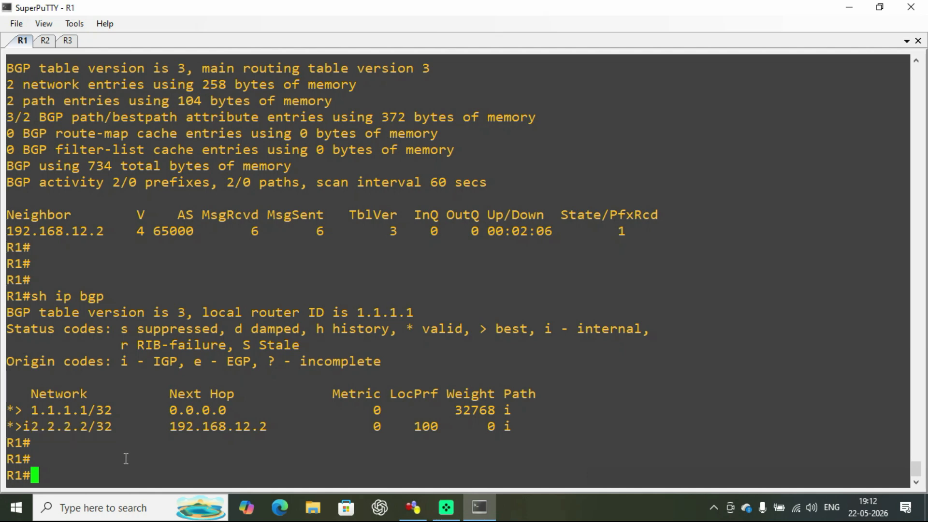
{"action": "left_click_drag", "start_coordinate": [8, 426], "coordinate": [19, 426]}
{"action": "left_click", "coordinate": [102, 466]}
Display R1's routing table with sh ip route and examine the BGP route code, the 2.2.2.2 entry and its next hop
{"action": "type", "text": "sh ip route"}
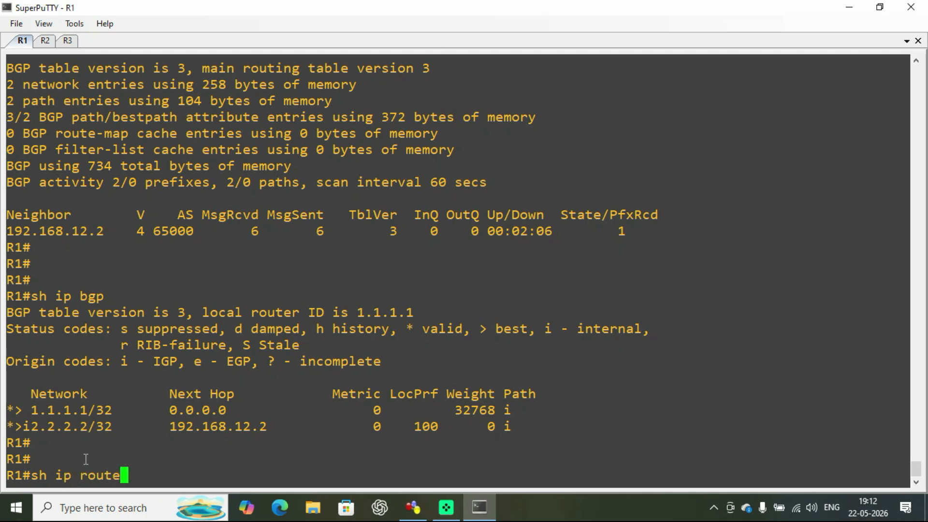
{"action": "key", "text": "Return"}
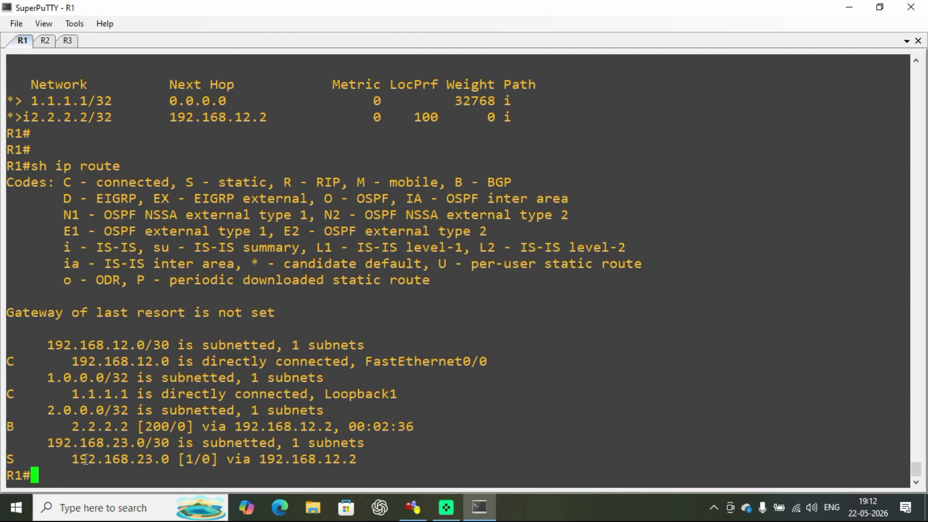
{"action": "key", "text": "Return"}
{"action": "key", "text": "Return"}
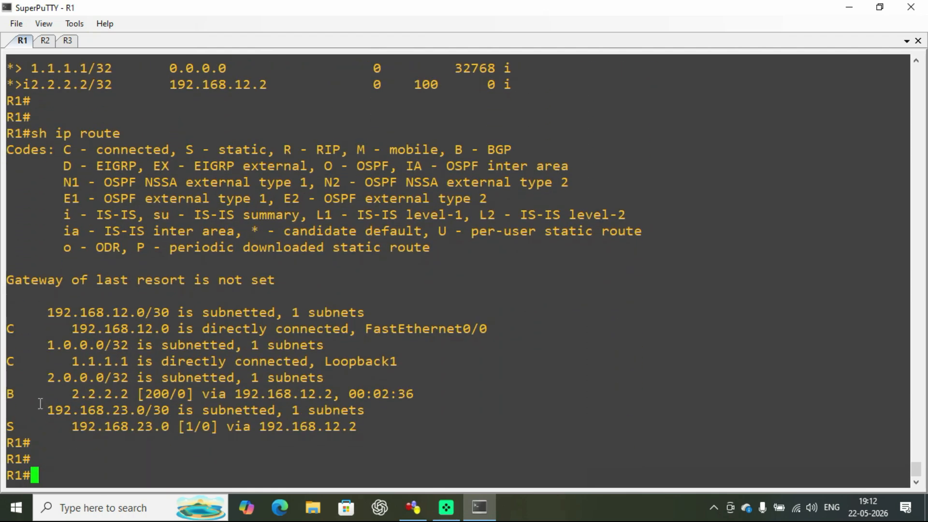
{"action": "left_click_drag", "start_coordinate": [22, 396], "coordinate": [12, 395]}
{"action": "left_click_drag", "start_coordinate": [448, 150], "coordinate": [510, 150]}
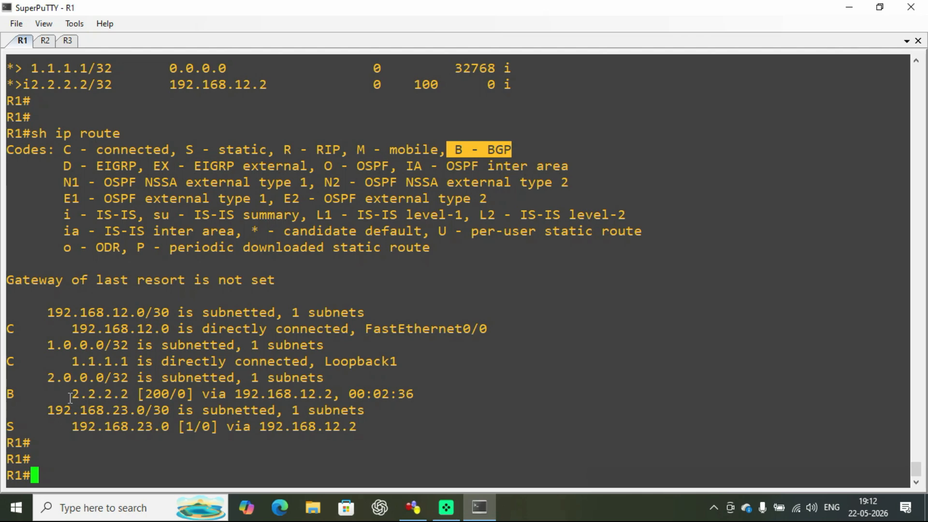
{"action": "left_click_drag", "start_coordinate": [72, 396], "coordinate": [124, 396]}
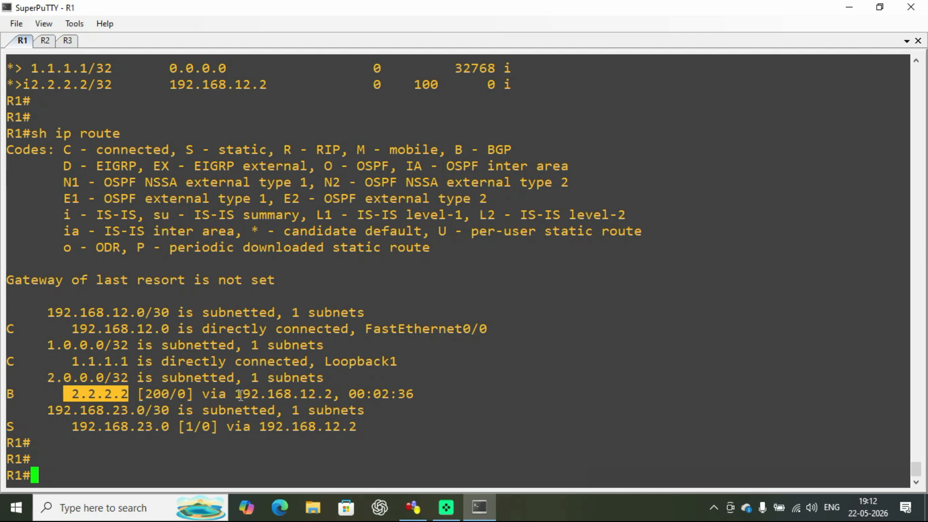
{"action": "left_click_drag", "start_coordinate": [236, 396], "coordinate": [329, 397]}
{"action": "left_click", "coordinate": [152, 461]}
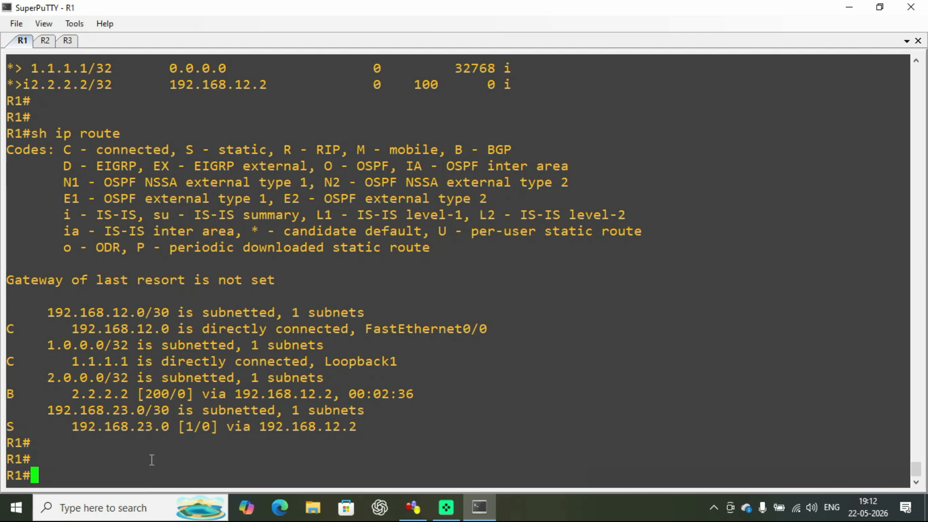
Switch to R2's console and display its BGP neighbor state with sh ip bgp summary
{"action": "left_click", "coordinate": [45, 41]}
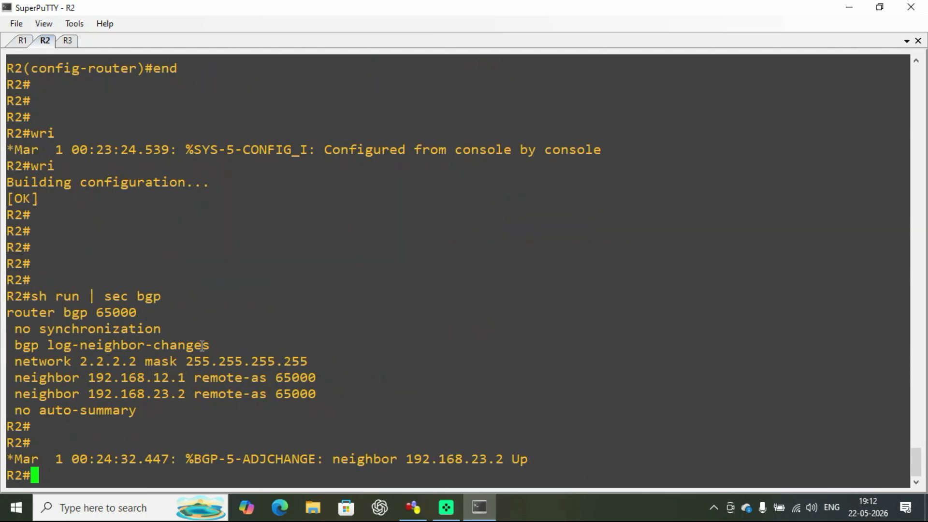
{"action": "key", "text": "Return"}
{"action": "key", "text": "Return"}
{"action": "key", "text": "Return"}
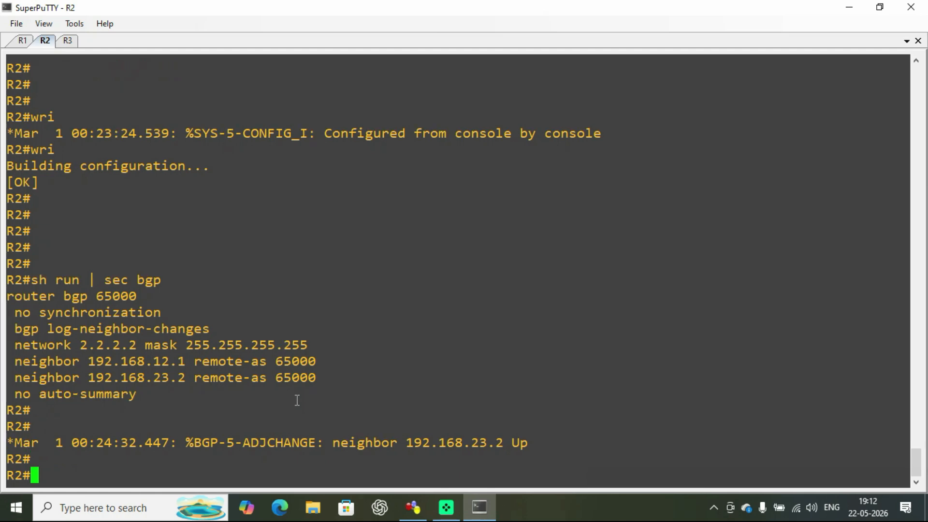
{"action": "type", "text": "sh ip bgp su"}
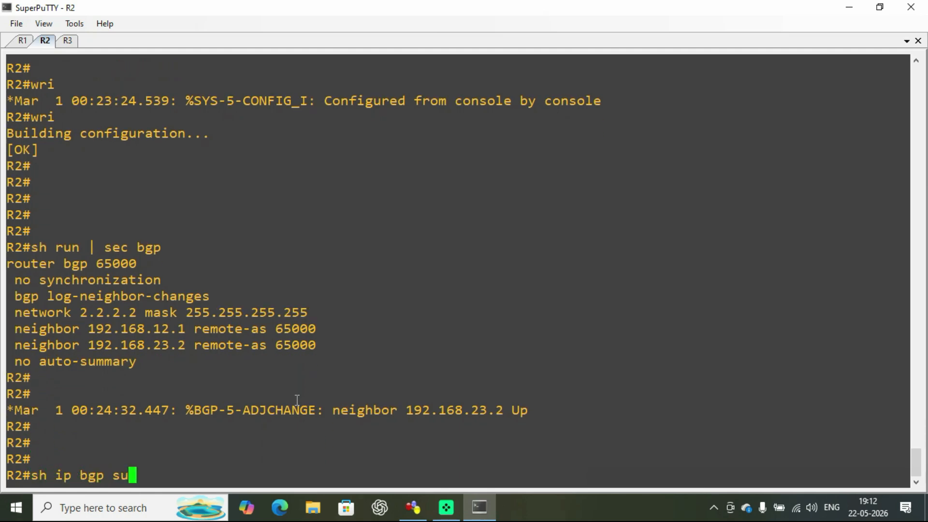
{"action": "key", "text": "Tab"}
{"action": "key", "text": "Return"}
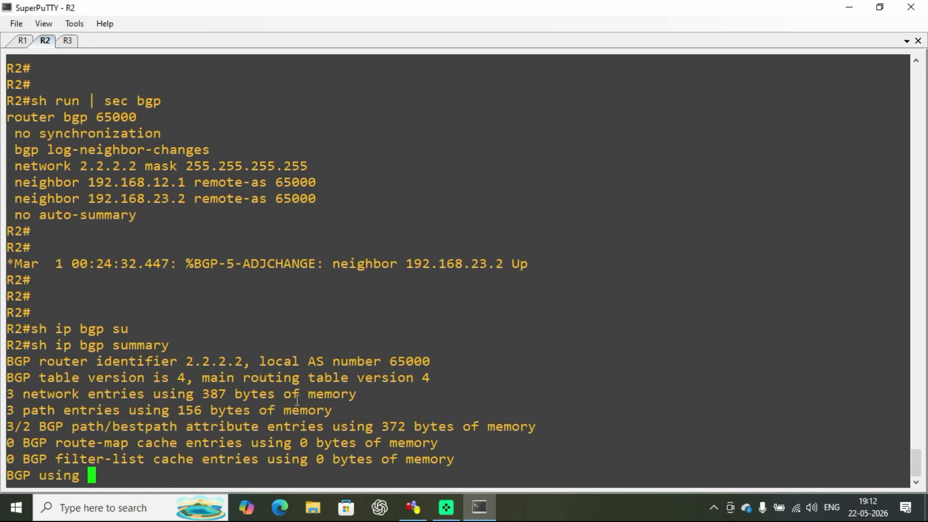
{"action": "key", "text": "Return"}
{"action": "key", "text": "Return"}
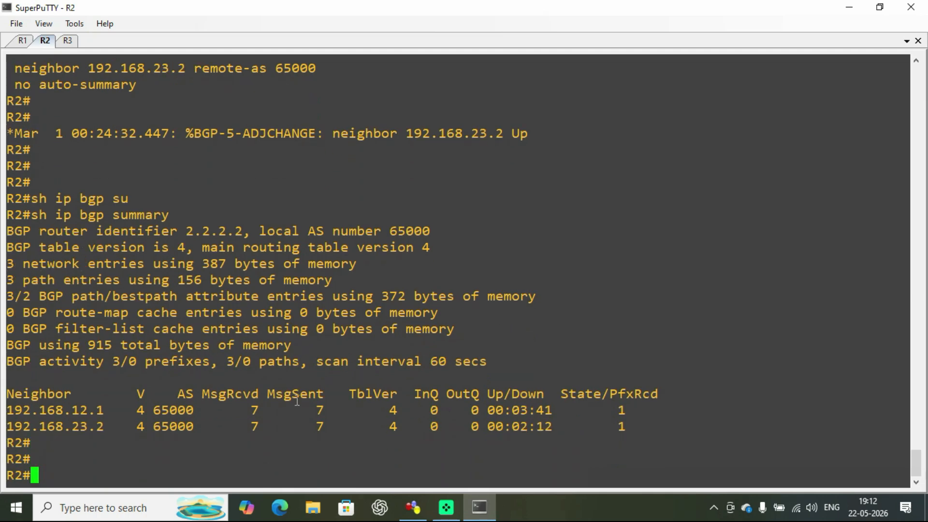
Examine the router identifier, local AS number and neighbor entries in R2's BGP summary
{"action": "left_click_drag", "start_coordinate": [188, 232], "coordinate": [426, 231]}
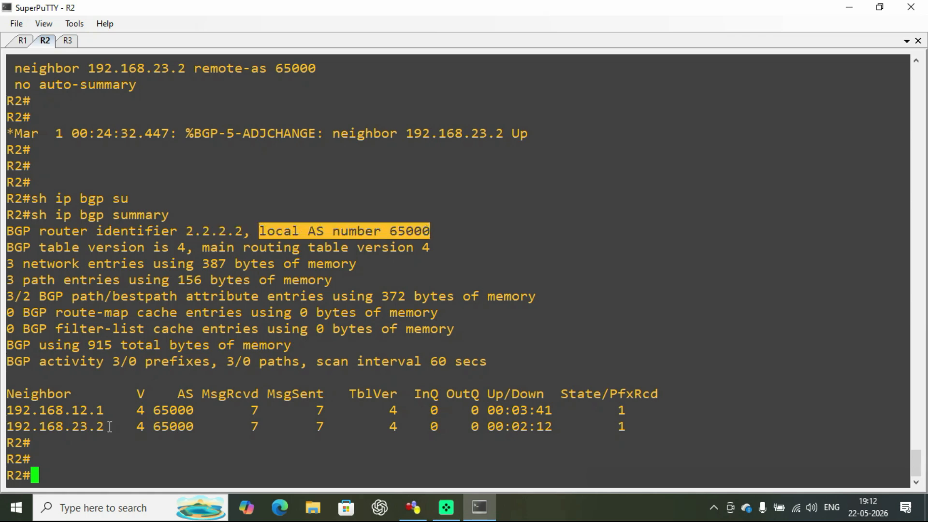
{"action": "left_click", "coordinate": [65, 444]}
{"action": "left_click_drag", "start_coordinate": [12, 412], "coordinate": [641, 444]}
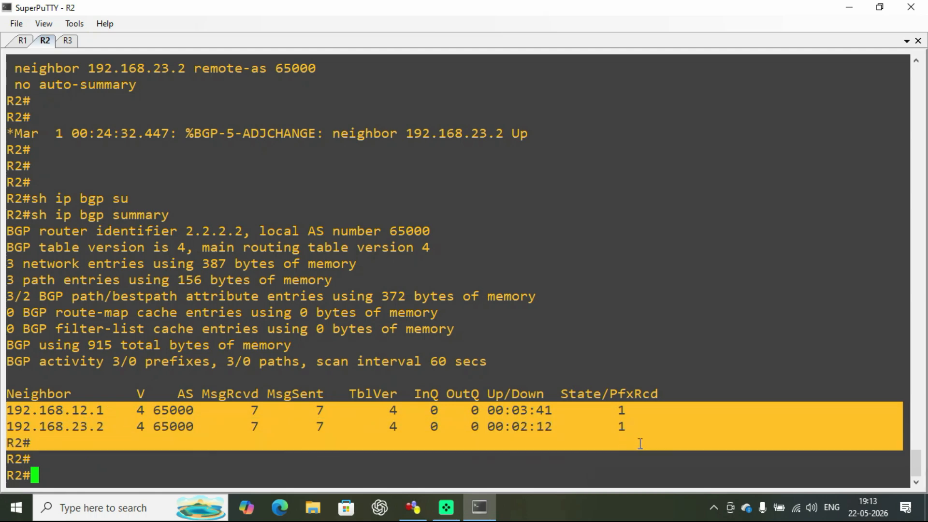
Examine the 192.168.12.1 neighbor entry in R2's BGP summary for its AS number, message counters, uptime and received prefixes
{"action": "left_click", "coordinate": [172, 460]}
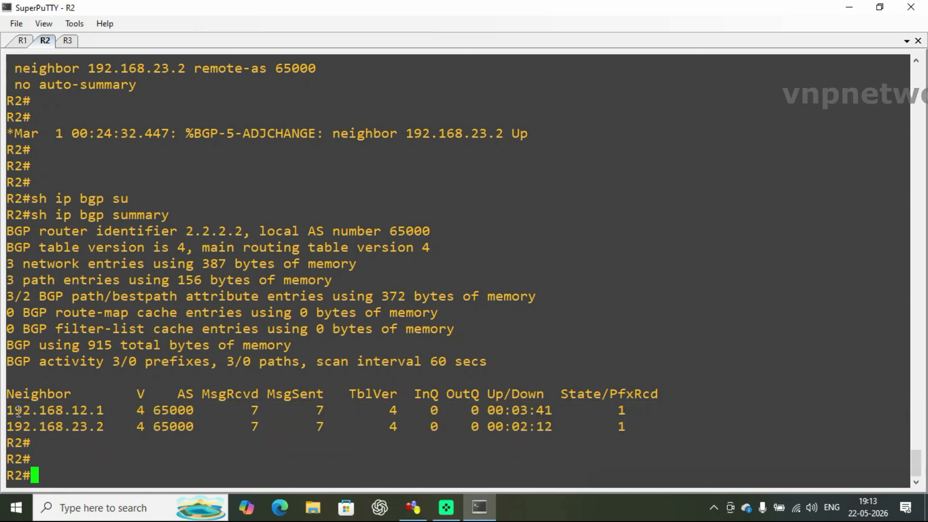
{"action": "left_click_drag", "start_coordinate": [11, 411], "coordinate": [96, 412]}
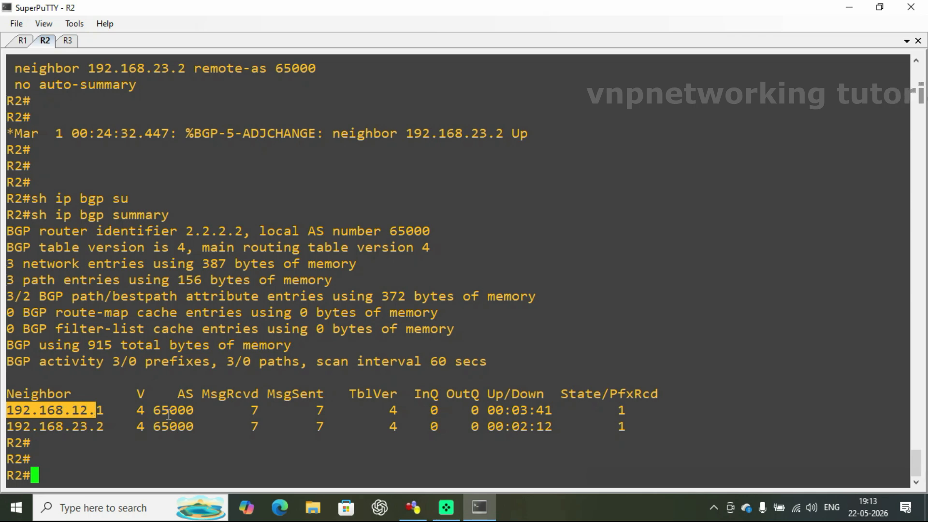
{"action": "left_click_drag", "start_coordinate": [155, 412], "coordinate": [194, 412]}
{"action": "left_click_drag", "start_coordinate": [251, 412], "coordinate": [326, 412]}
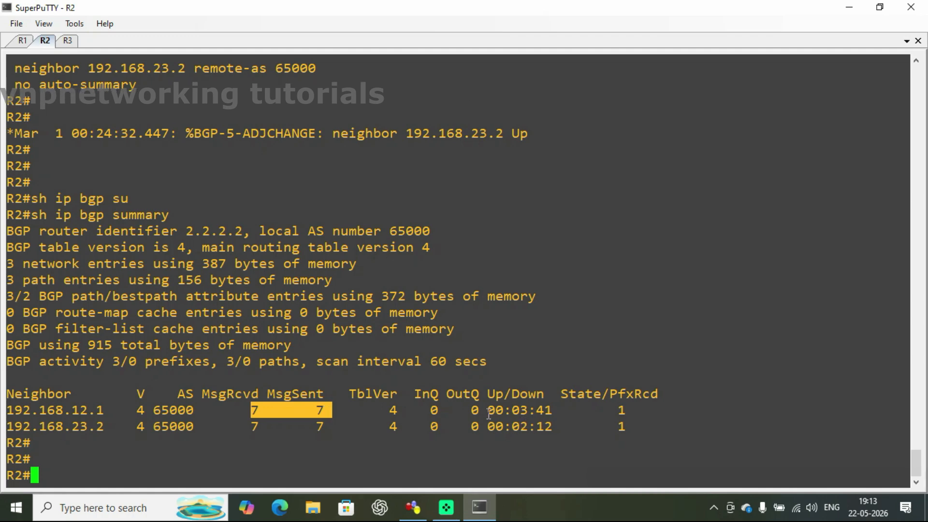
{"action": "left_click_drag", "start_coordinate": [488, 412], "coordinate": [548, 410]}
{"action": "left_click", "coordinate": [623, 410]}
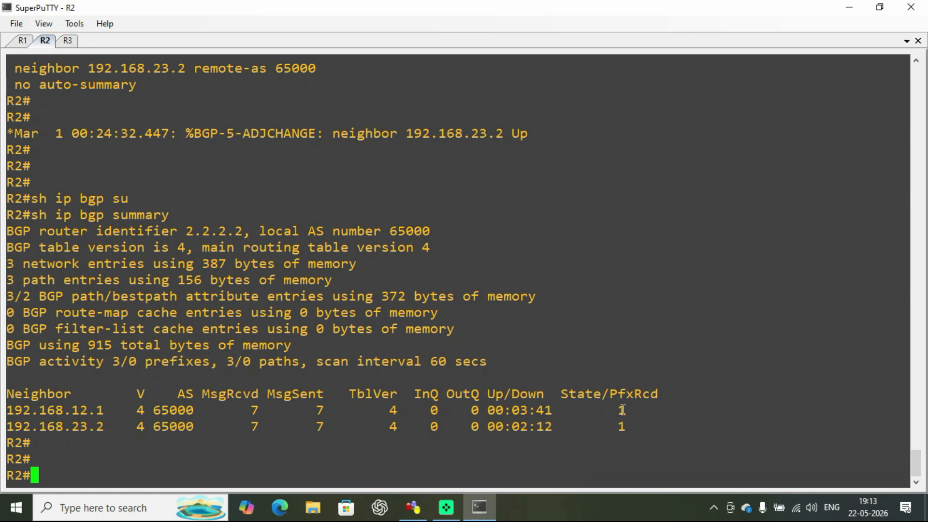
{"action": "left_click_drag", "start_coordinate": [616, 410], "coordinate": [623, 410]}
Examine the 192.168.23.2 neighbor entry's AS number, message counters, uptime and received prefixes in R2's BGP summary
{"action": "left_click", "coordinate": [80, 447]}
{"action": "left_click_drag", "start_coordinate": [8, 428], "coordinate": [189, 427]}
{"action": "left_click_drag", "start_coordinate": [246, 427], "coordinate": [338, 428]}
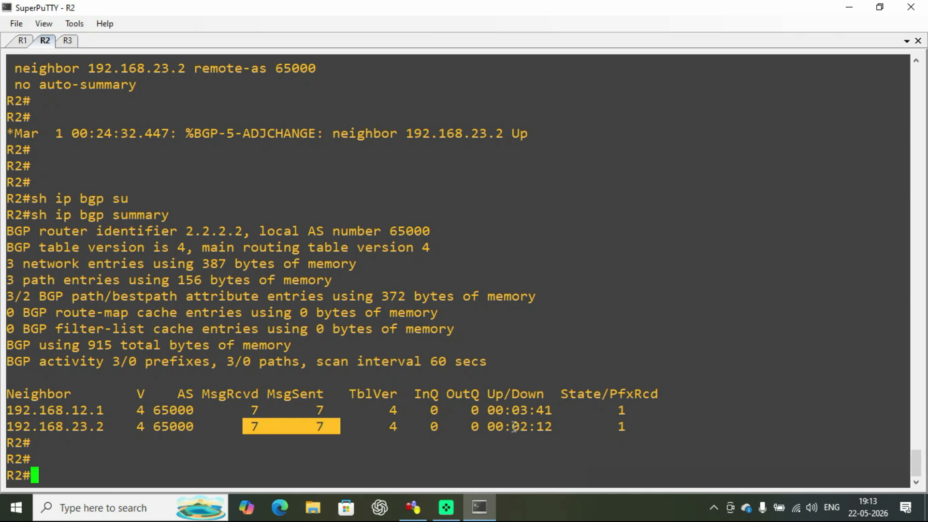
{"action": "left_click_drag", "start_coordinate": [488, 427], "coordinate": [549, 426]}
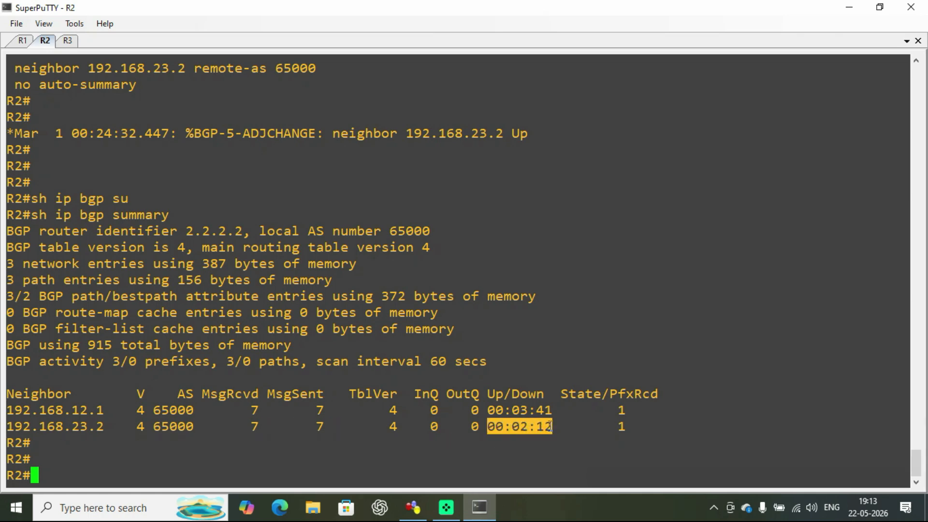
{"action": "left_click", "coordinate": [622, 427]}
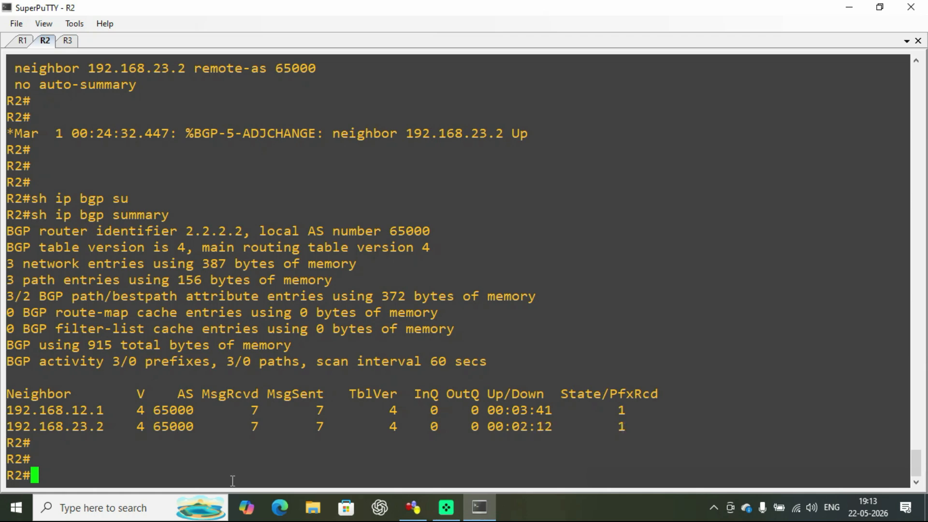
Display R2's BGP table with sh ip bgp and examine the 1.1.1.1/32 entry's next hop and status codes
{"action": "type", "text": "sh ip bgp"}
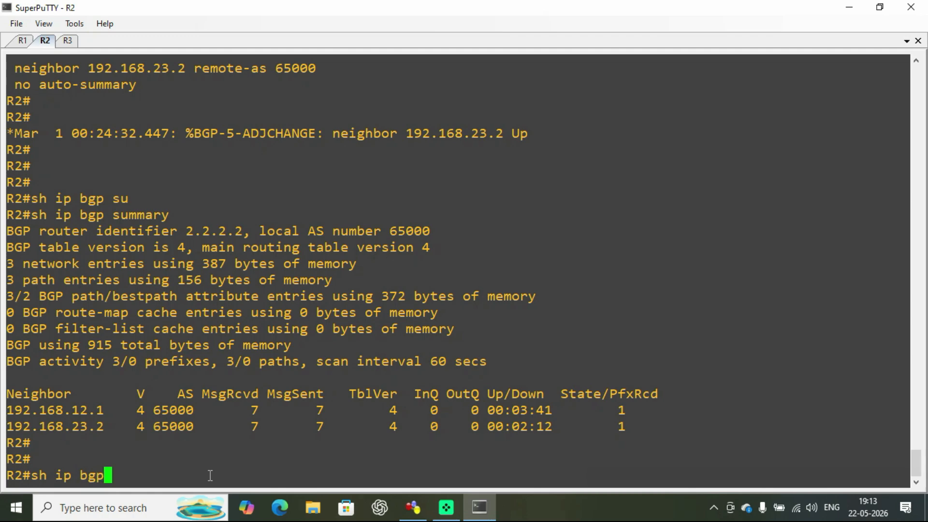
{"action": "key", "text": "Tab"}
{"action": "key", "text": "Return"}
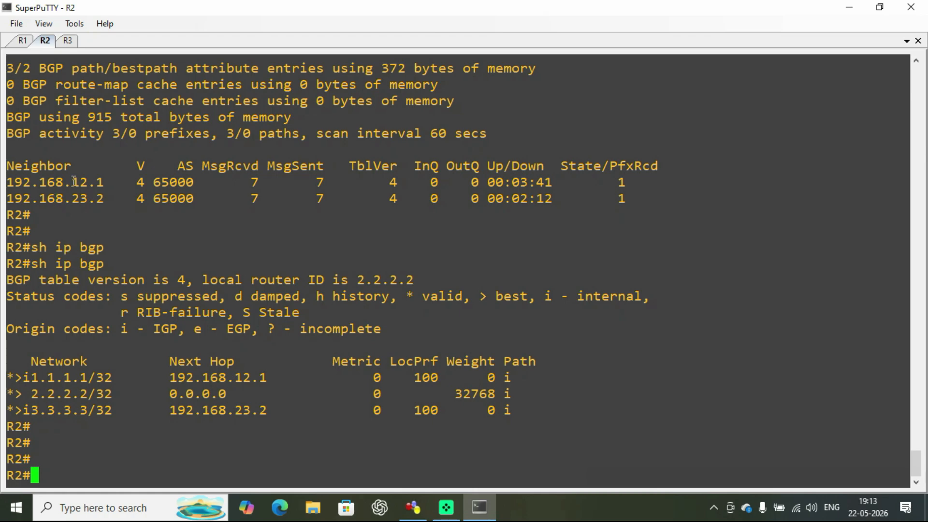
{"action": "left_click_drag", "start_coordinate": [74, 181], "coordinate": [99, 182]}
{"action": "left_click_drag", "start_coordinate": [171, 380], "coordinate": [263, 380]}
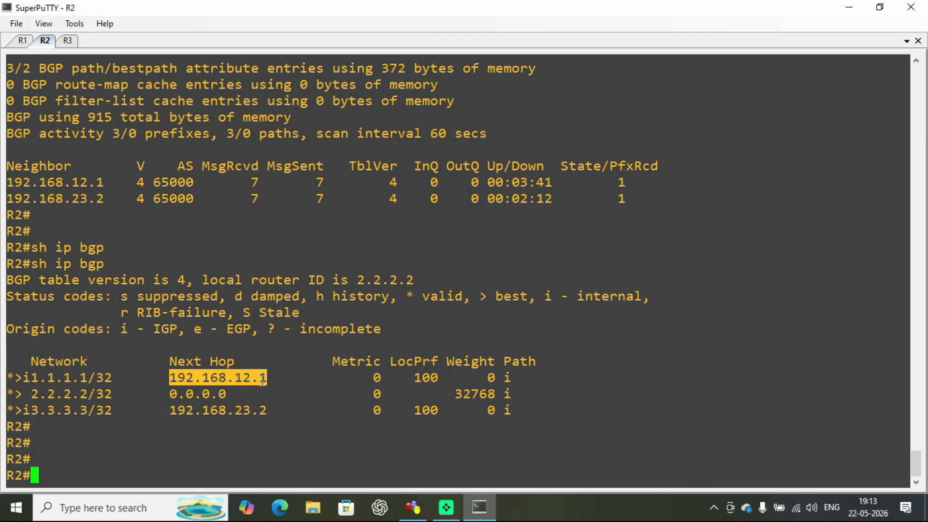
{"action": "left_click_drag", "start_coordinate": [34, 379], "coordinate": [87, 379]}
{"action": "left_click_drag", "start_coordinate": [11, 380], "coordinate": [18, 380]}
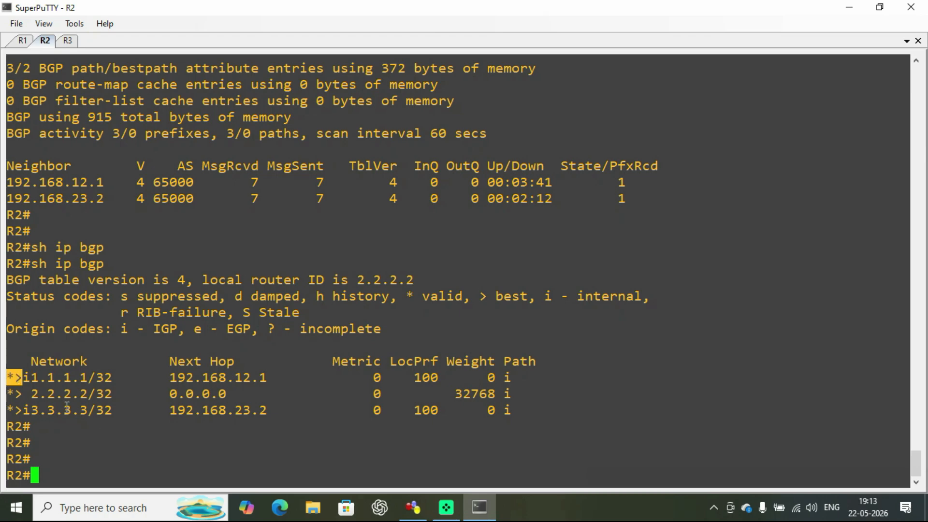
Examine the next hop, network and status codes of the 3.3.3.3/32 entry in R2's BGP table
{"action": "left_click", "coordinate": [170, 444]}
{"action": "left_click_drag", "start_coordinate": [174, 411], "coordinate": [266, 412]}
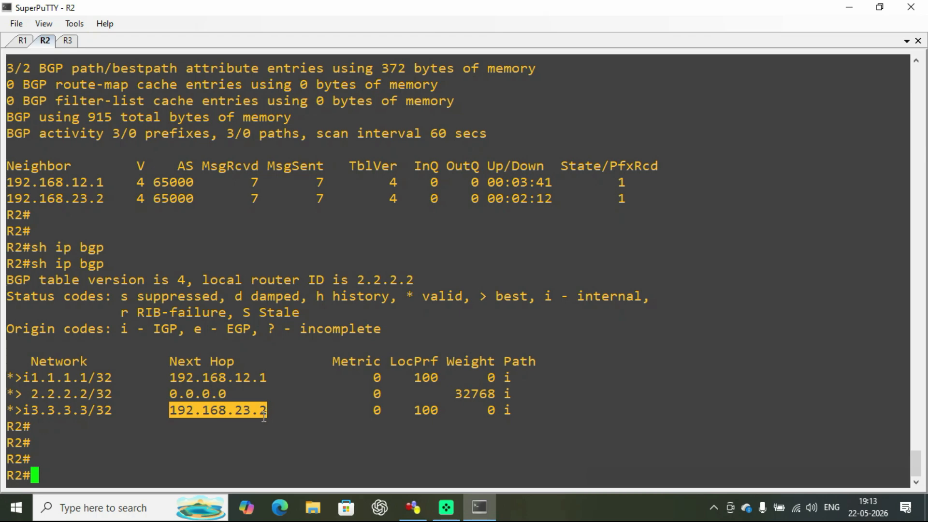
{"action": "left_click", "coordinate": [209, 428]}
{"action": "left_click_drag", "start_coordinate": [32, 411], "coordinate": [108, 412]}
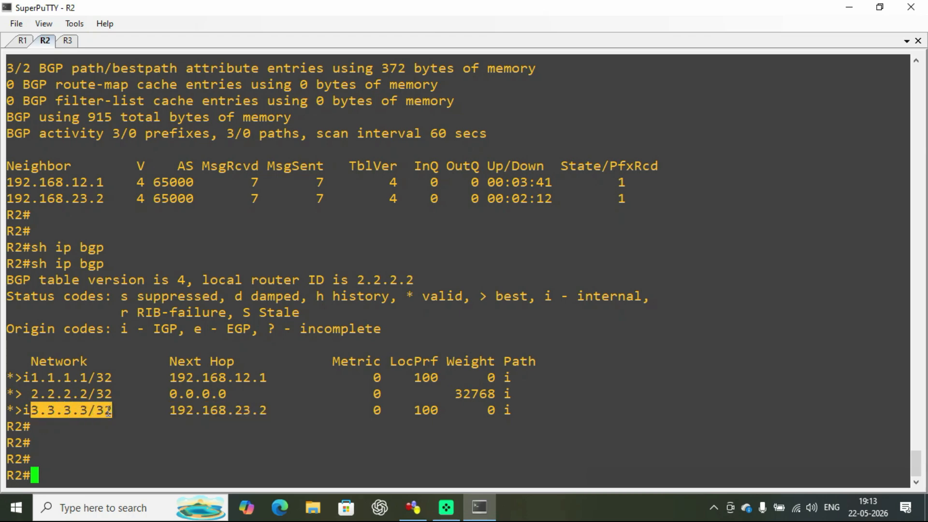
{"action": "left_click", "coordinate": [91, 440]}
{"action": "left_click_drag", "start_coordinate": [10, 411], "coordinate": [20, 410]}
{"action": "left_click", "coordinate": [83, 451]}
Display R2's routing table with sh ip route
{"action": "type", "text": "sh ip route"}
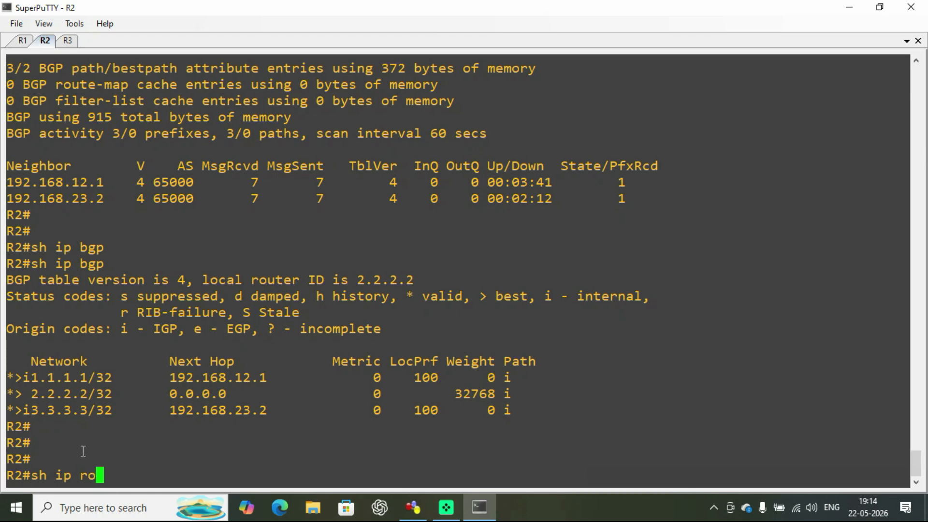
{"action": "key", "text": "Tab"}
{"action": "key", "text": "Return"}
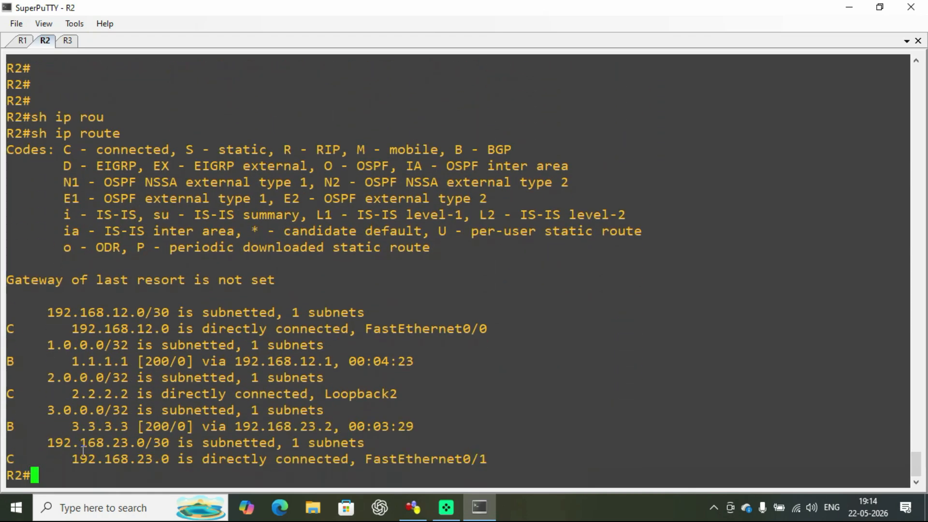
{"action": "key", "text": "Return"}
{"action": "key", "text": "Return"}
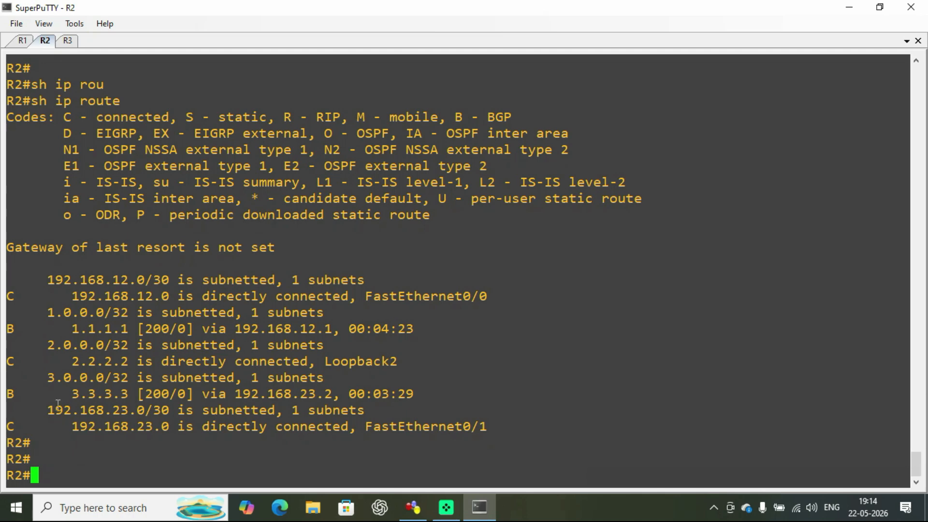
Examine the BGP route code and the 1.1.1.1 and 3.3.3.3 entries in R2's routing table
{"action": "left_click_drag", "start_coordinate": [17, 330], "coordinate": [6, 329]}
{"action": "left_click_drag", "start_coordinate": [455, 117], "coordinate": [504, 116]}
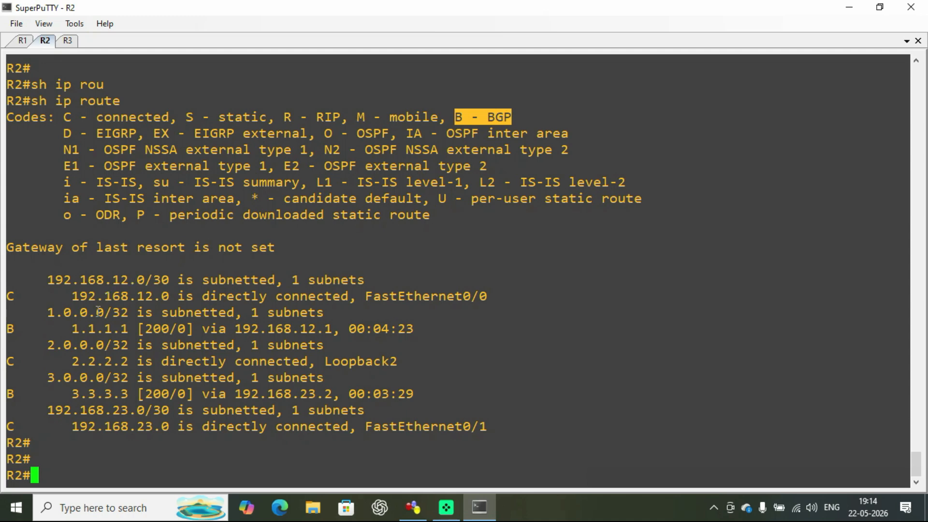
{"action": "left_click", "coordinate": [38, 337]}
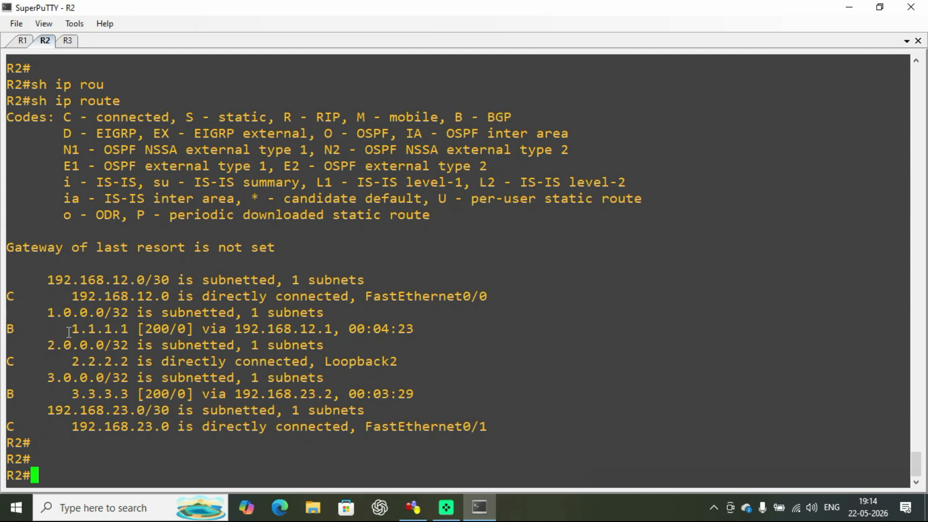
{"action": "left_click_drag", "start_coordinate": [68, 332], "coordinate": [390, 330]}
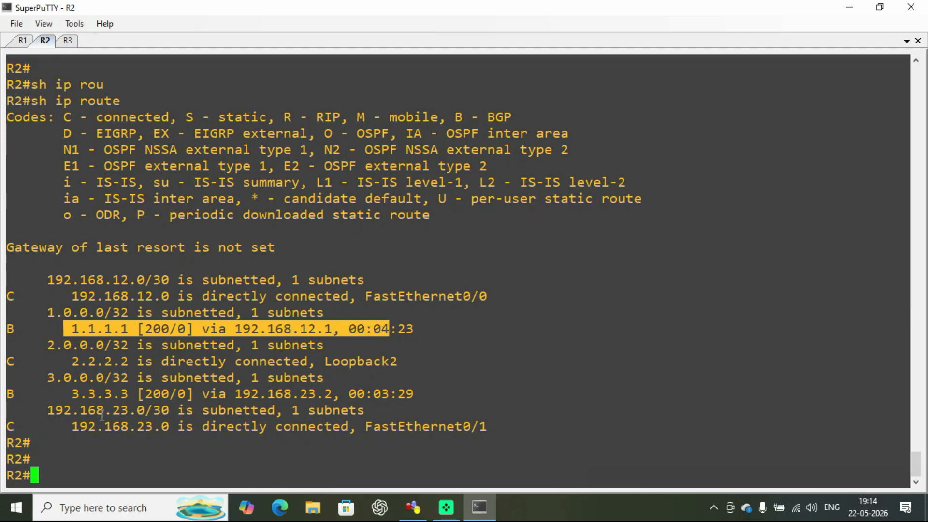
{"action": "left_click_drag", "start_coordinate": [18, 395], "coordinate": [415, 391]}
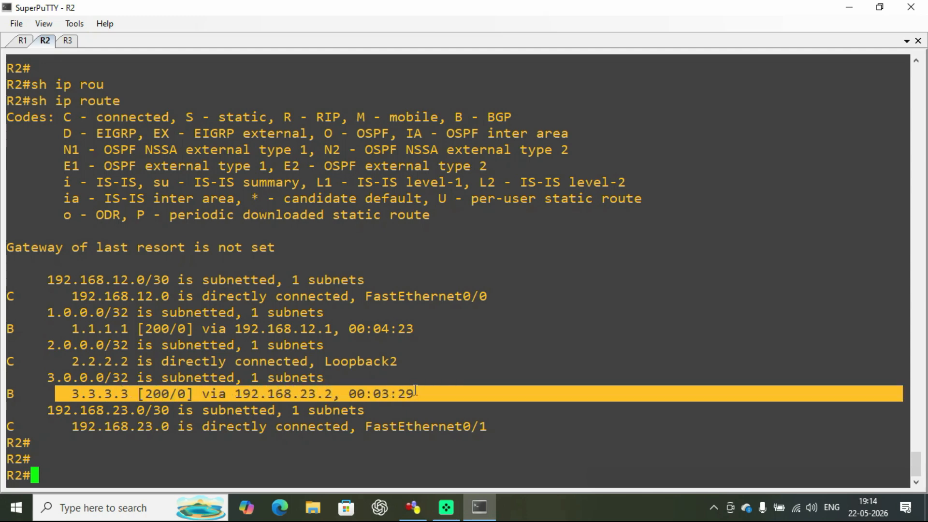
{"action": "left_click", "coordinate": [98, 470]}
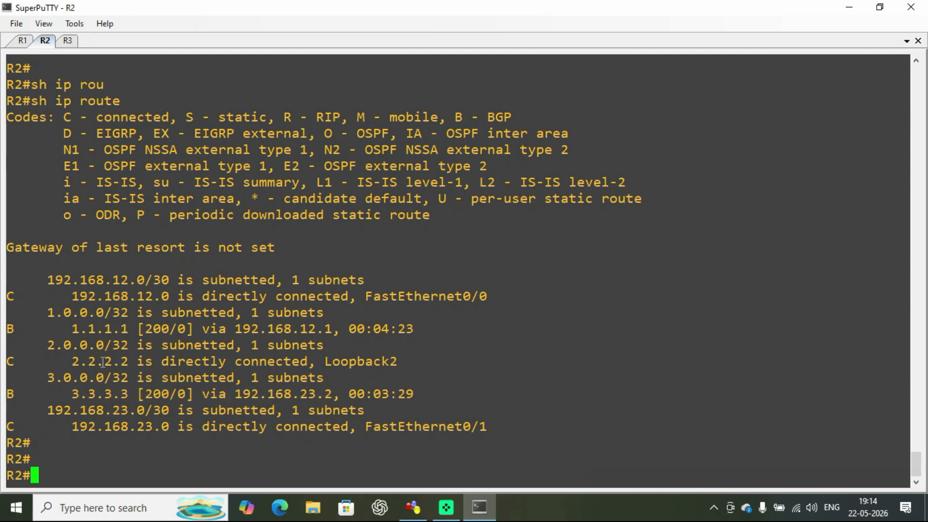
Switch to R3's console and display its BGP neighbor state with sh ip bgp summary
{"action": "left_click", "coordinate": [69, 41]}
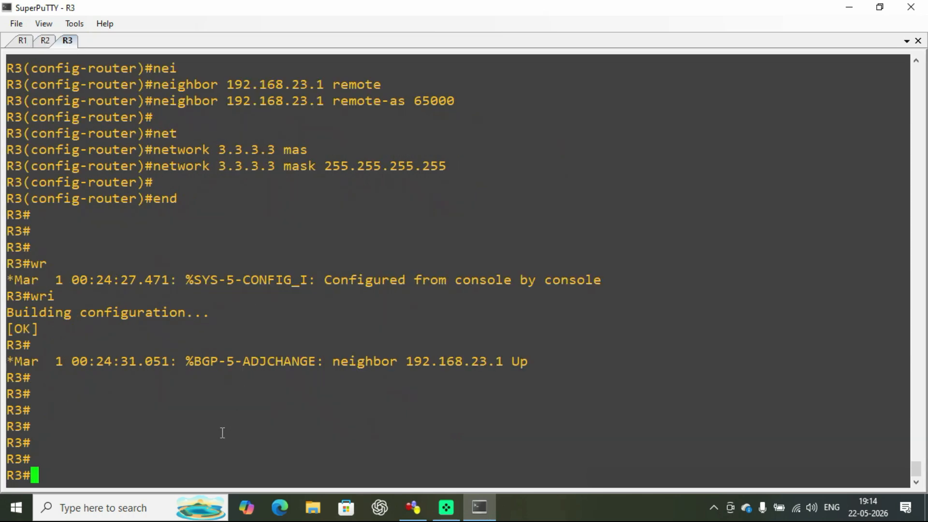
{"action": "type", "text": "ship"}
{"action": "key", "text": "BackSpace"}
{"action": "key", "text": "BackSpace"}
{"action": "key", "text": "BackSpace"}
{"action": "type", "text": "ip "}
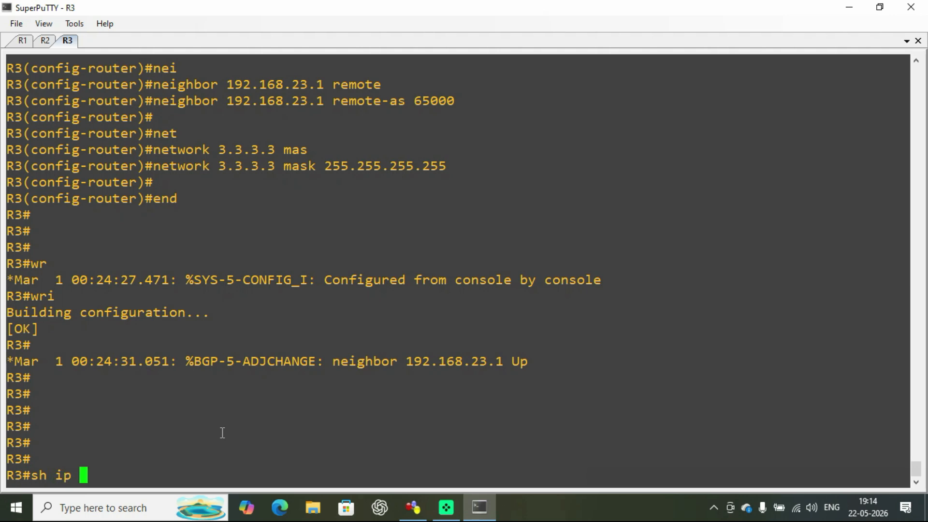
{"action": "type", "text": "bgp su"}
{"action": "key", "text": "Tab"}
{"action": "key", "text": "Return"}
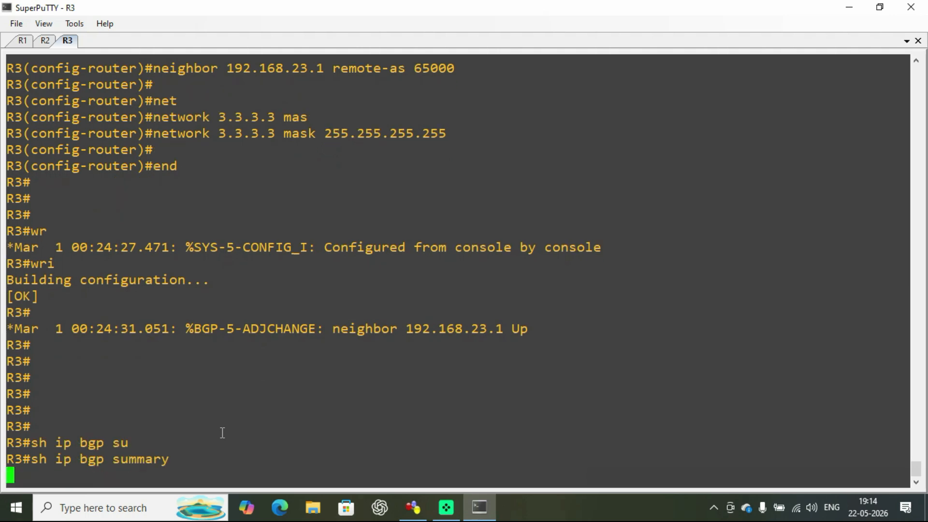
{"action": "key", "text": "Return"}
{"action": "key", "text": "Return"}
{"action": "key", "text": "Return"}
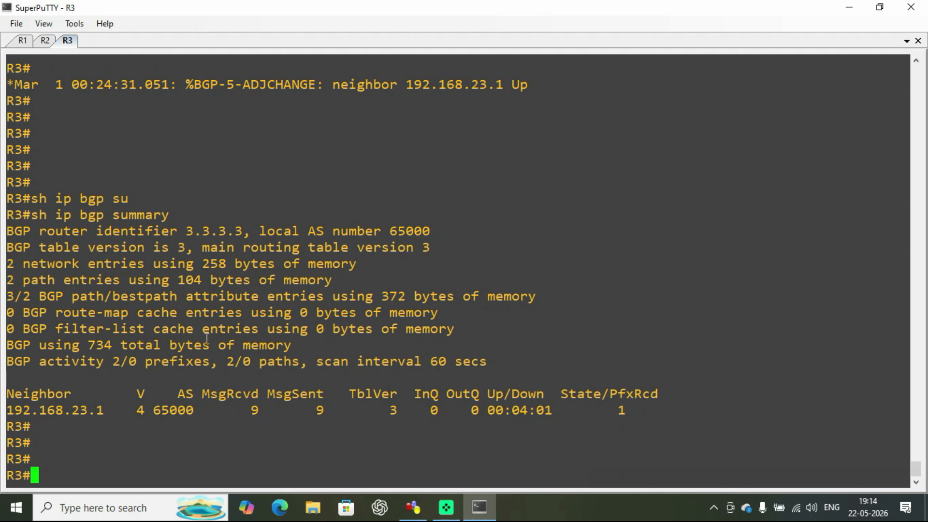
Examine R3's router identifier, local AS number and its neighbor's AS, message counters, uptime and received prefixes in the BGP summary
{"action": "left_click_drag", "start_coordinate": [181, 231], "coordinate": [236, 231]}
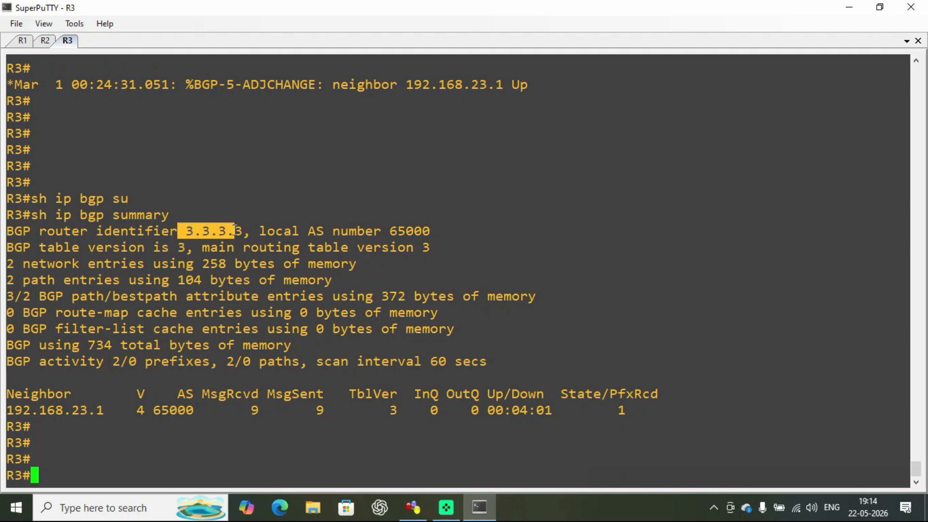
{"action": "left_click_drag", "start_coordinate": [301, 231], "coordinate": [426, 232]}
{"action": "left_click_drag", "start_coordinate": [10, 411], "coordinate": [194, 412]}
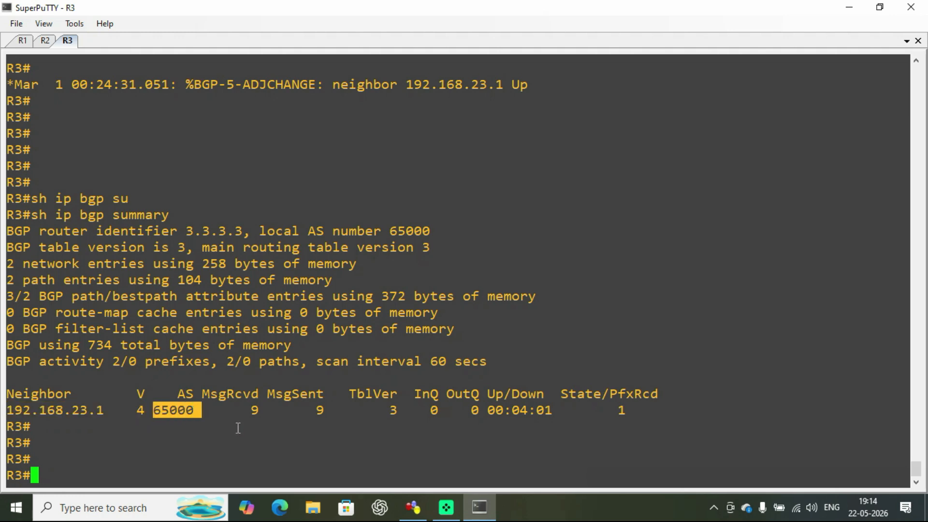
{"action": "left_click_drag", "start_coordinate": [251, 411], "coordinate": [321, 411]}
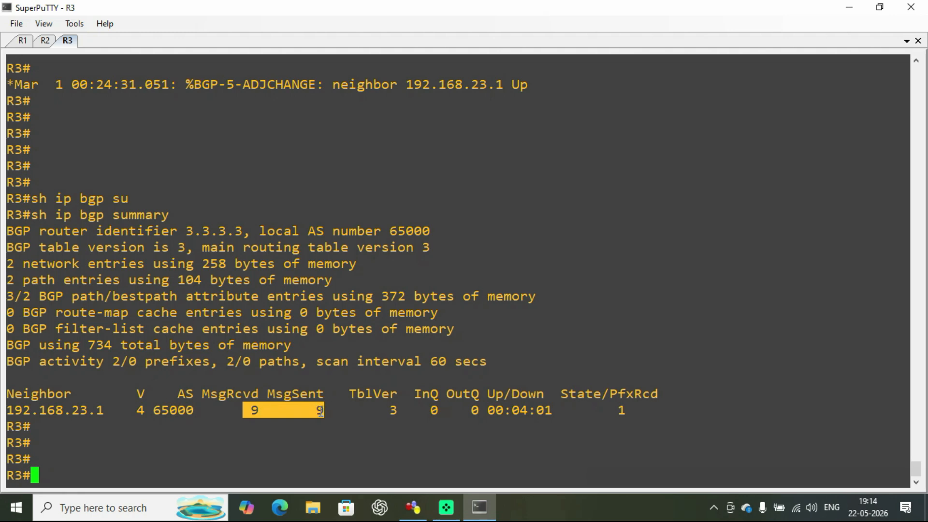
{"action": "left_click_drag", "start_coordinate": [480, 411], "coordinate": [553, 411]}
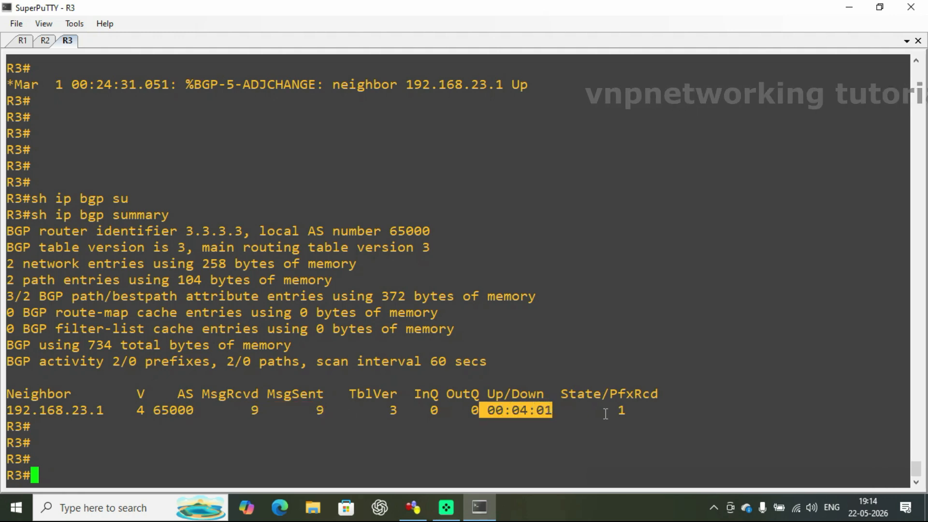
{"action": "left_click_drag", "start_coordinate": [616, 413], "coordinate": [628, 411]}
{"action": "left_click", "coordinate": [264, 466]}
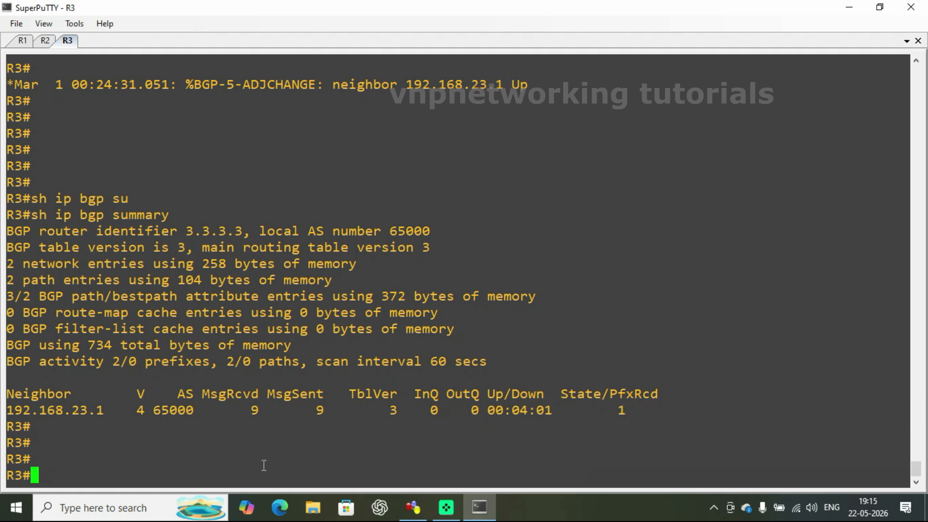
Display R3's BGP table with sh ip bgp and examine the 2.2.2.2/32 entry's status codes and next hop
{"action": "type", "text": "sh ip "}
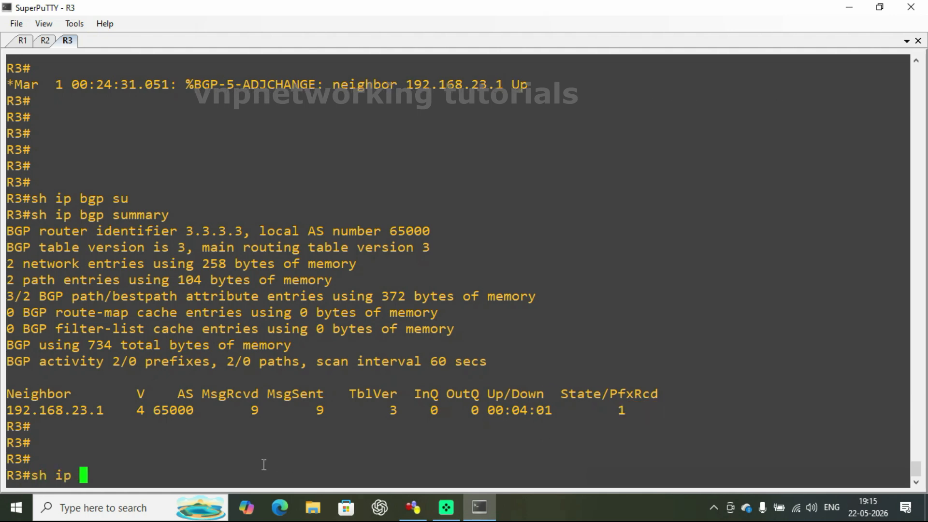
{"action": "type", "text": "bgp"}
{"action": "key", "text": "Return"}
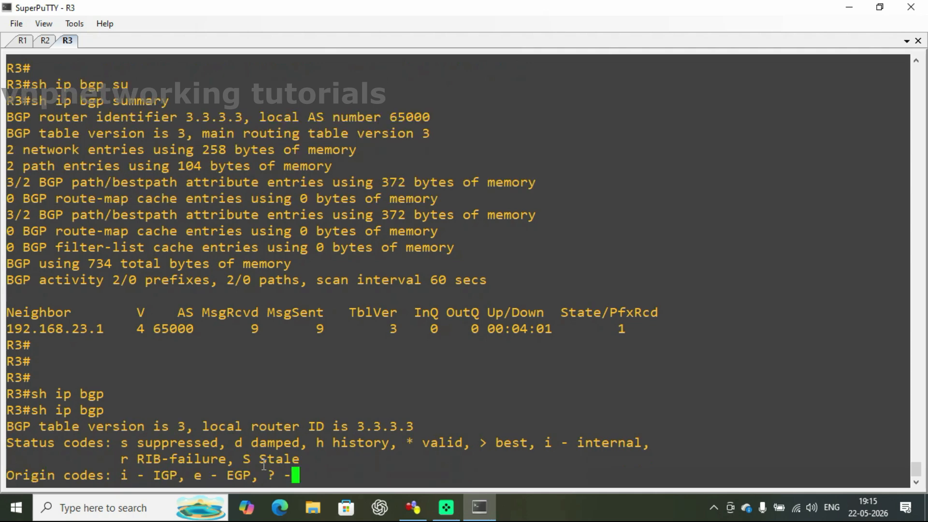
{"action": "key", "text": "Return"}
{"action": "key", "text": "Return"}
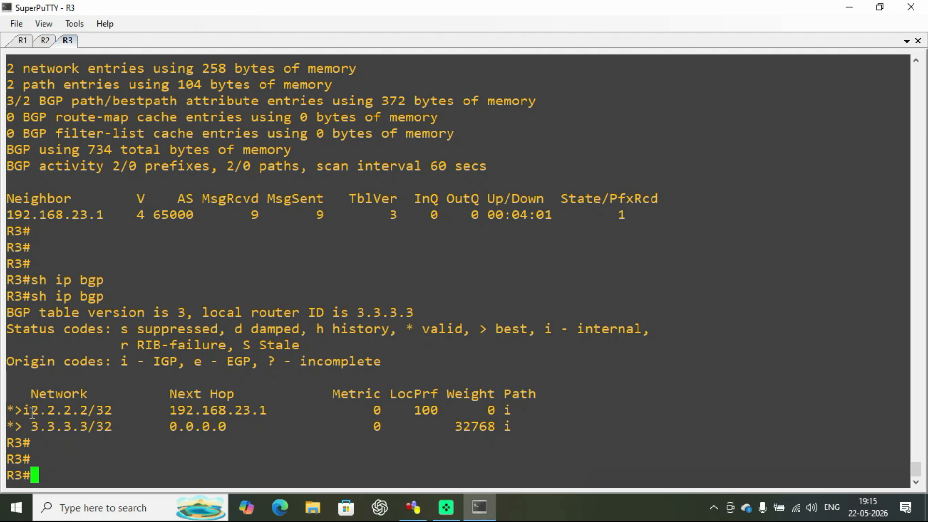
{"action": "left_click_drag", "start_coordinate": [41, 411], "coordinate": [84, 409]}
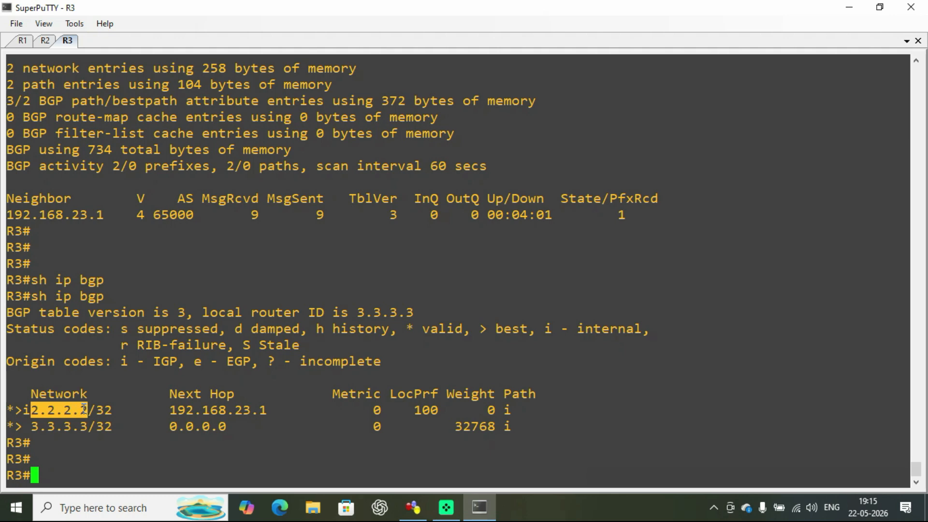
{"action": "left_click_drag", "start_coordinate": [12, 409], "coordinate": [88, 410]}
{"action": "left_click_drag", "start_coordinate": [175, 412], "coordinate": [261, 411]}
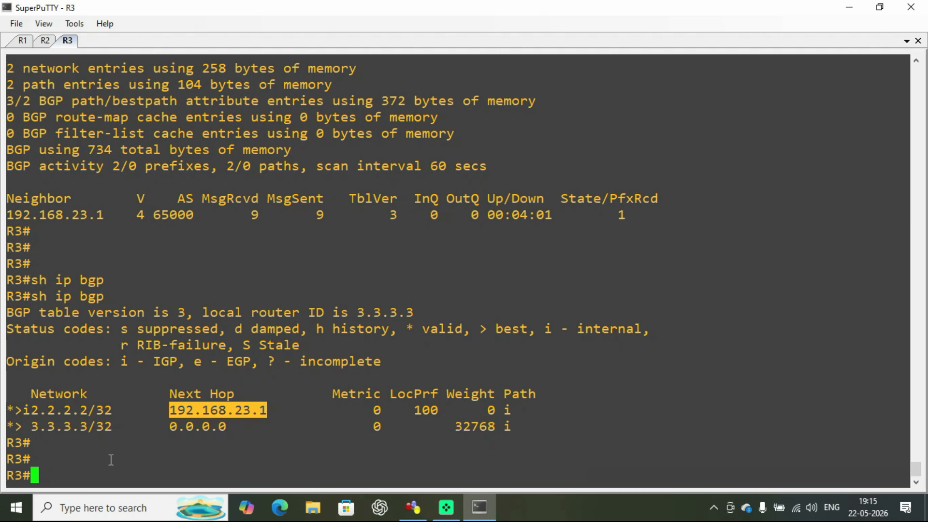
Examine the 1.1.1.1 entry in R2's routing table and compare it with R2's and R3's places in the GNS3 topology
{"action": "left_click", "coordinate": [412, 510]}
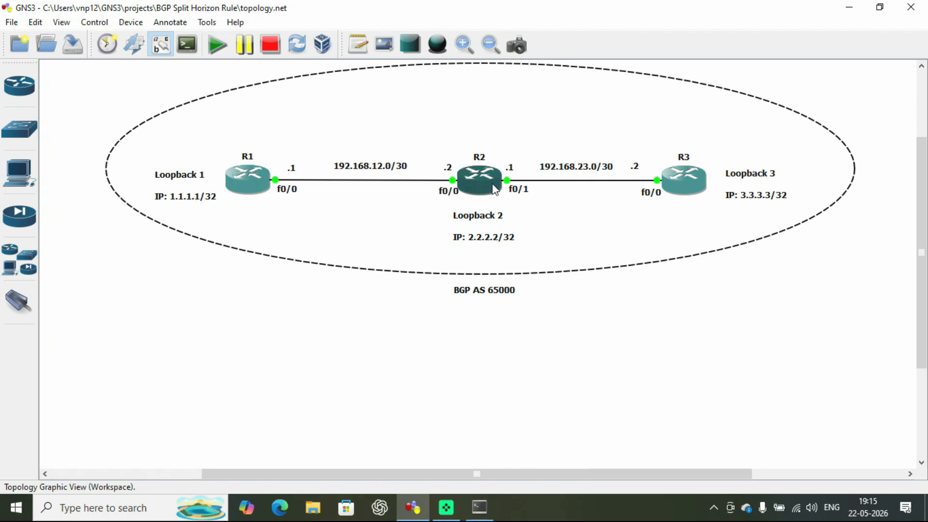
{"action": "left_click", "coordinate": [494, 512]}
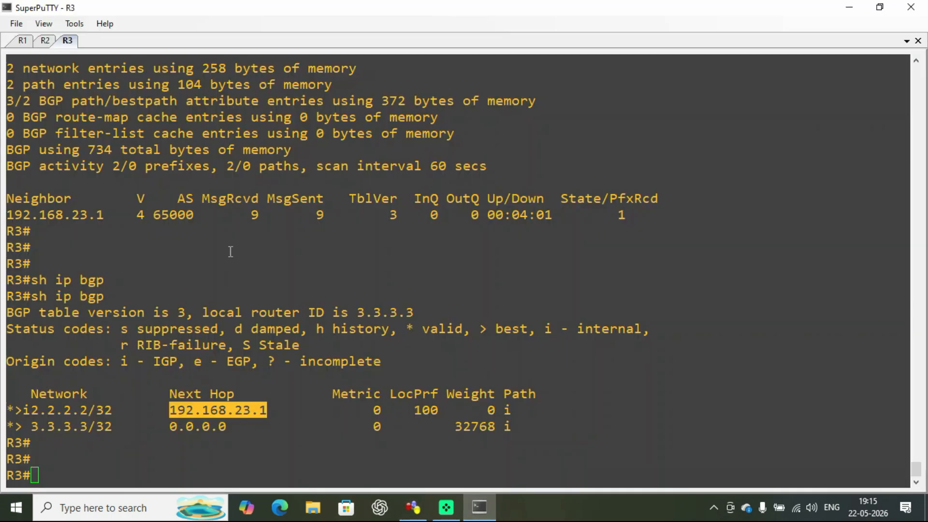
{"action": "left_click", "coordinate": [45, 41]}
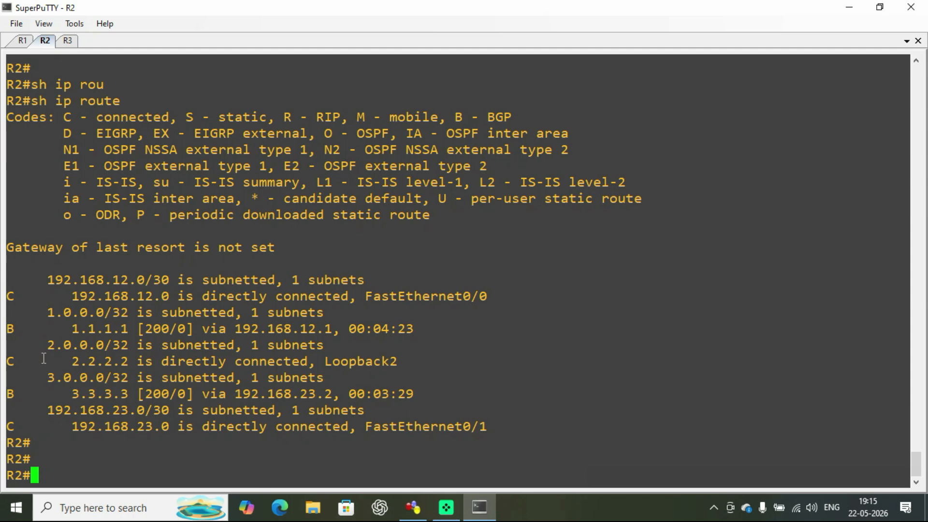
{"action": "triple_click", "coordinate": [32, 442]}
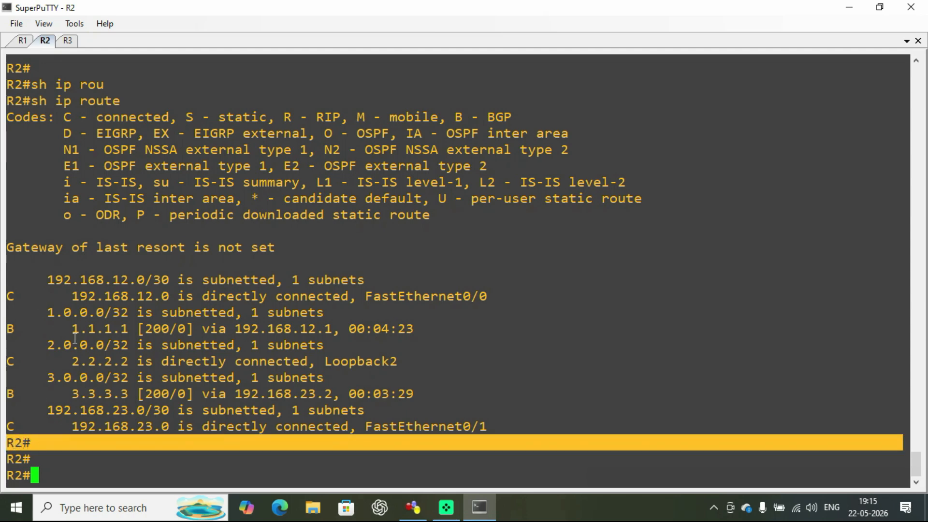
{"action": "left_click_drag", "start_coordinate": [67, 331], "coordinate": [134, 327]}
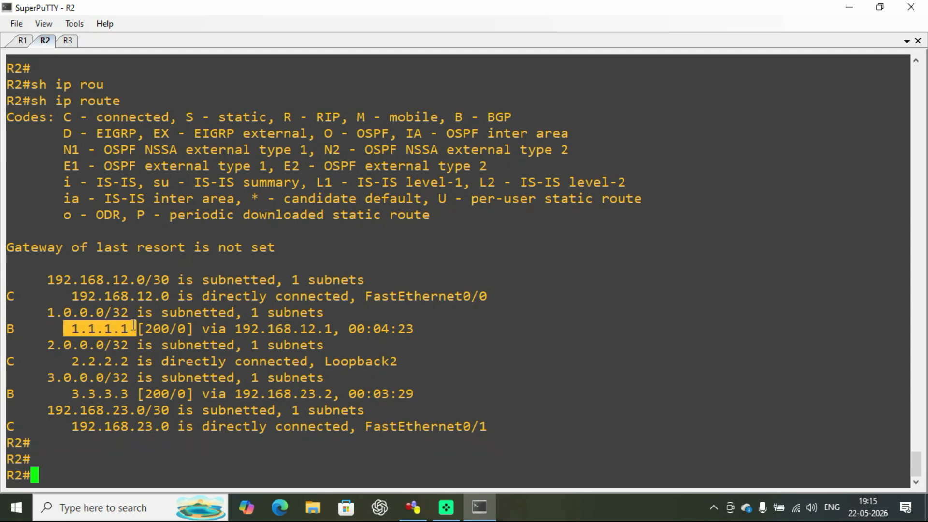
{"action": "left_click", "coordinate": [413, 508]}
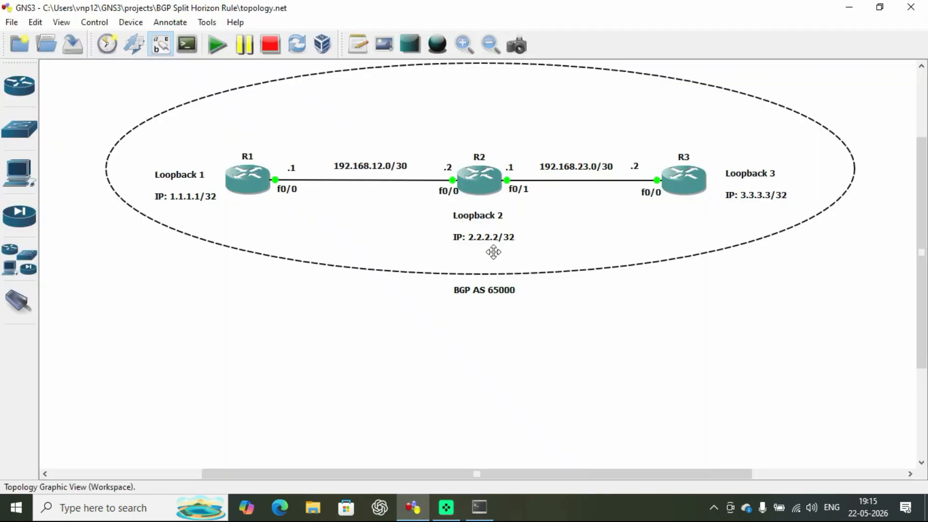
{"action": "mouse_move", "coordinate": [492, 198]}
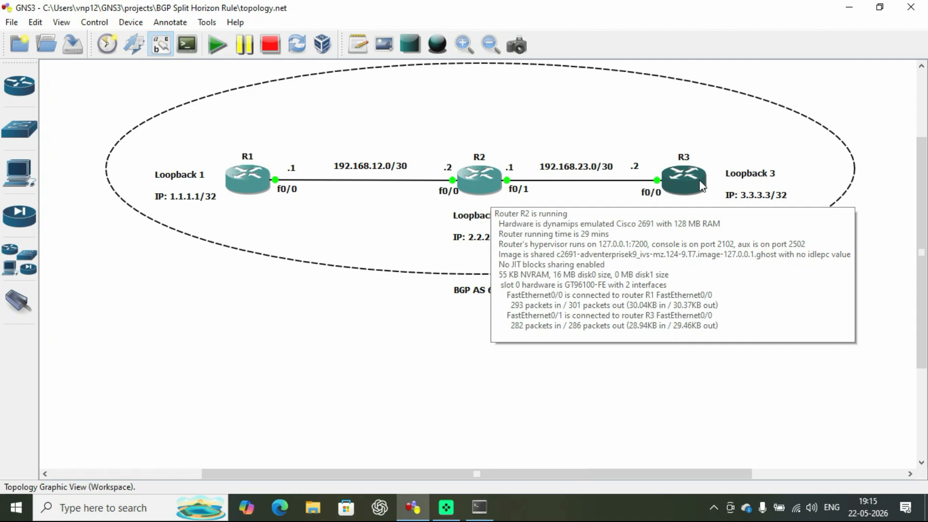
{"action": "left_click", "coordinate": [480, 506]}
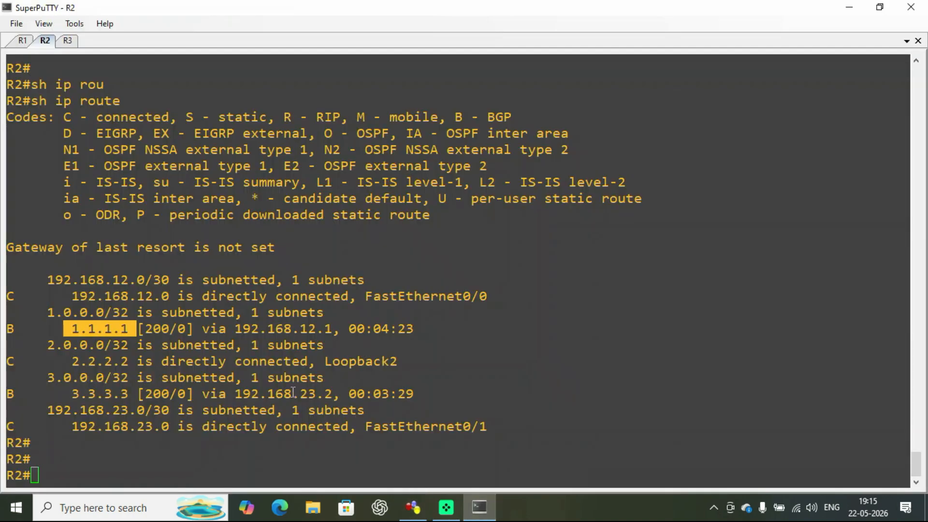
Switch to R3's console, display its routing table with sh ip route and examine the 2.0.0.0/32 subnet entry
{"action": "left_click", "coordinate": [68, 41]}
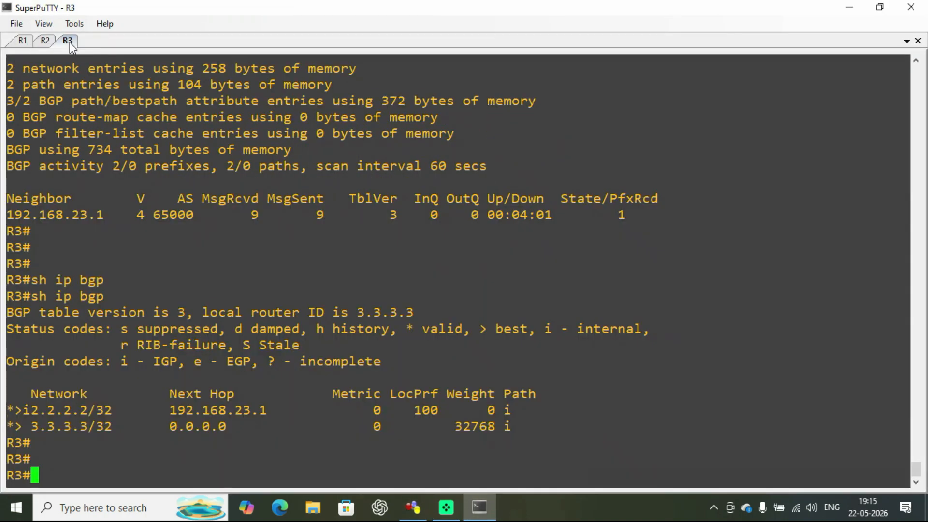
{"action": "left_click_drag", "start_coordinate": [7, 324], "coordinate": [509, 422]}
{"action": "left_click", "coordinate": [274, 457]}
{"action": "type", "text": "sh ip ro"}
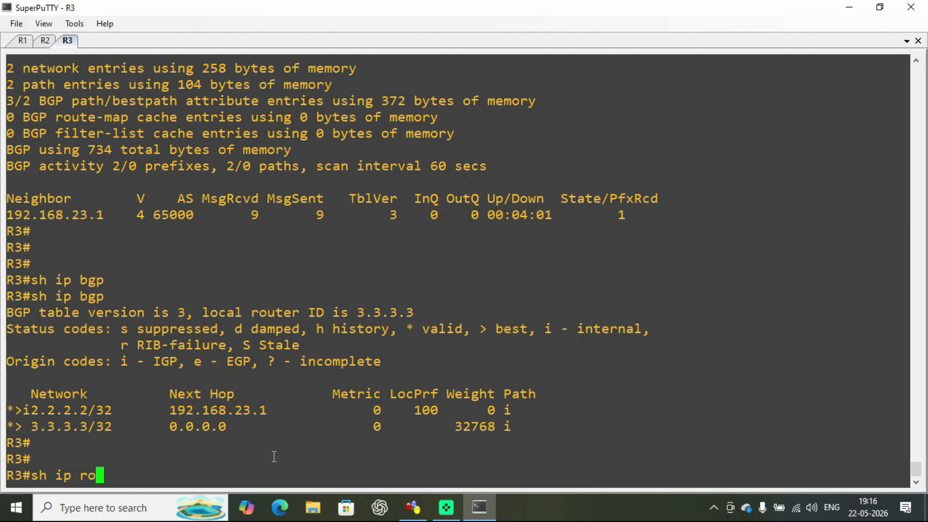
{"action": "type", "text": "ute"}
{"action": "key", "text": "Return"}
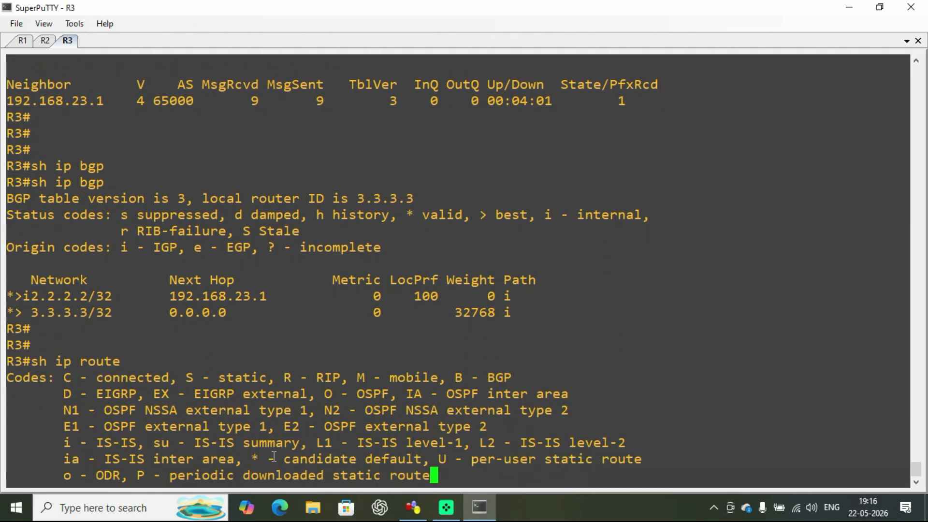
{"action": "key", "text": "Return"}
{"action": "key", "text": "Return"}
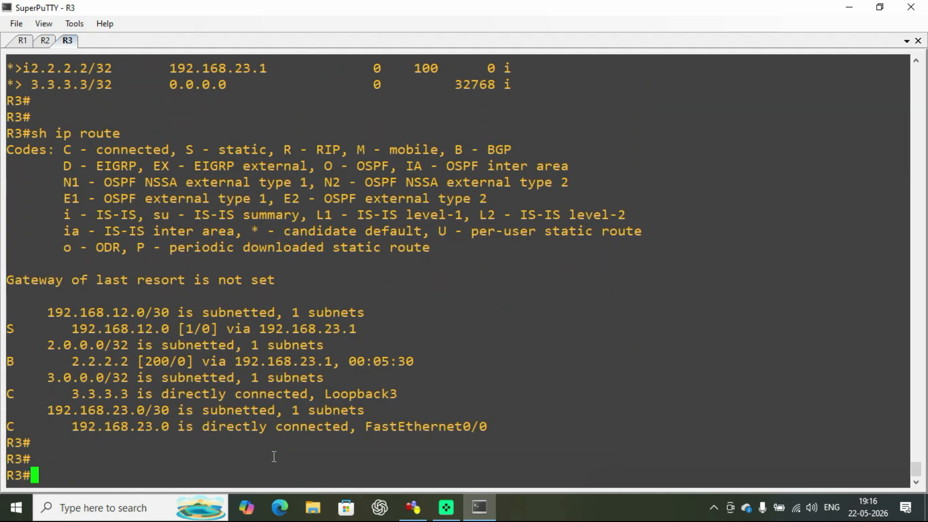
{"action": "left_click_drag", "start_coordinate": [40, 345], "coordinate": [319, 343]}
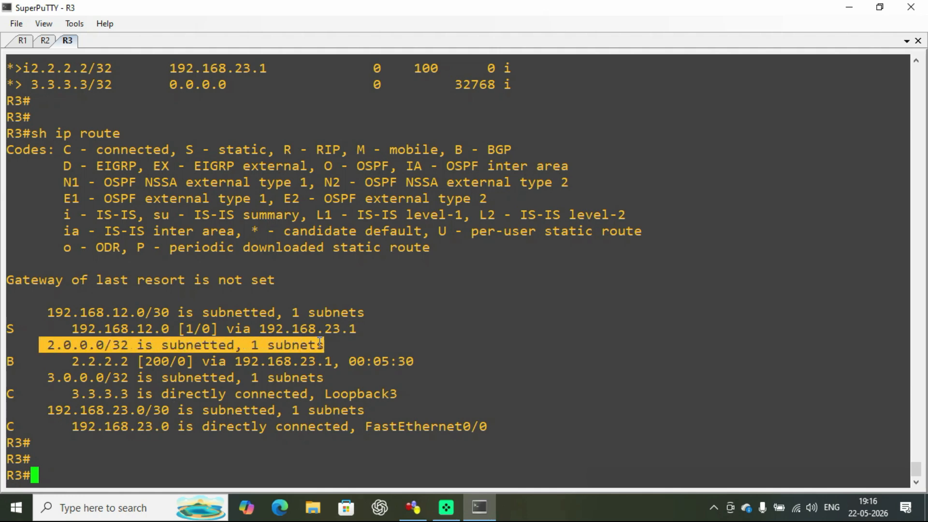
{"action": "left_click", "coordinate": [97, 473]}
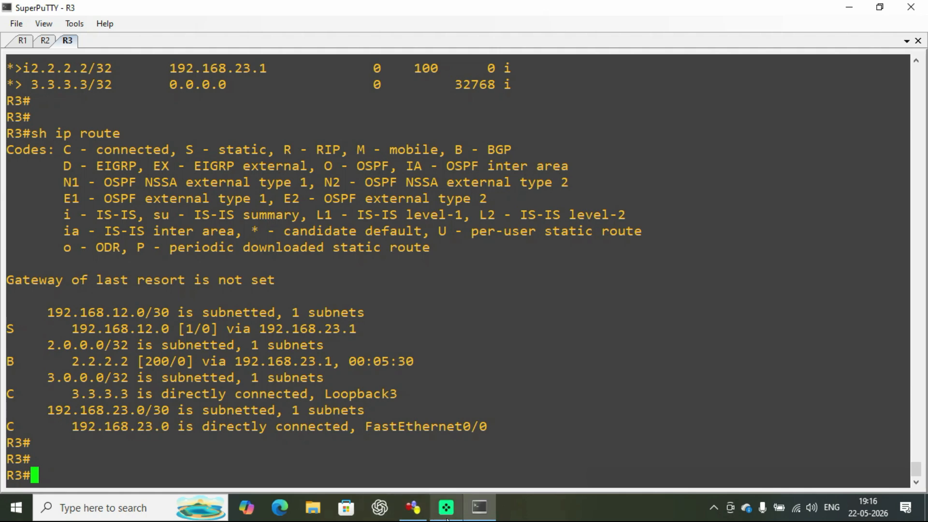
Check the GNS3 topology, switch to R1's console and ping 2.2.2.2 with source 1.1.1.1
{"action": "left_click", "coordinate": [413, 508]}
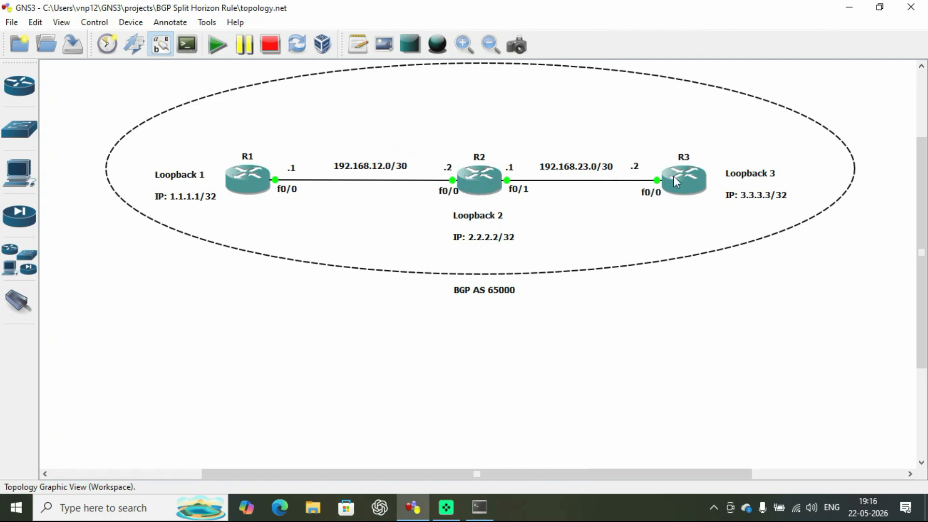
{"action": "type", "text": "pin"}
{"action": "type", "text": "g "}
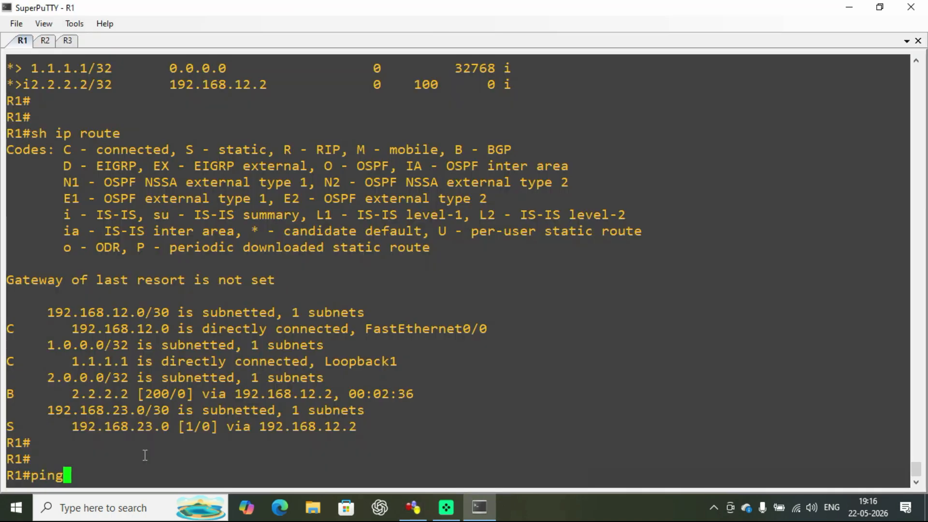
{"action": "type", "text": "2.2.2"}
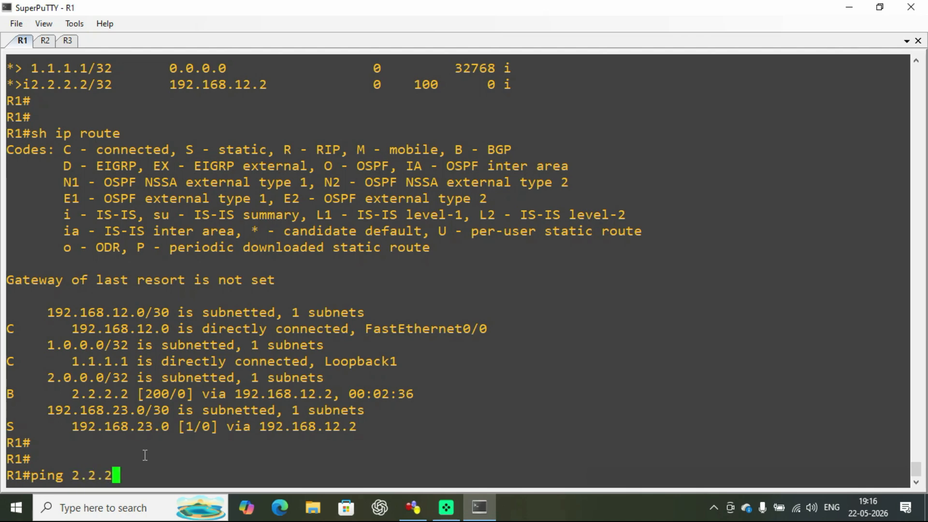
{"action": "type", "text": ".2 so"}
{"action": "key", "text": "Tab"}
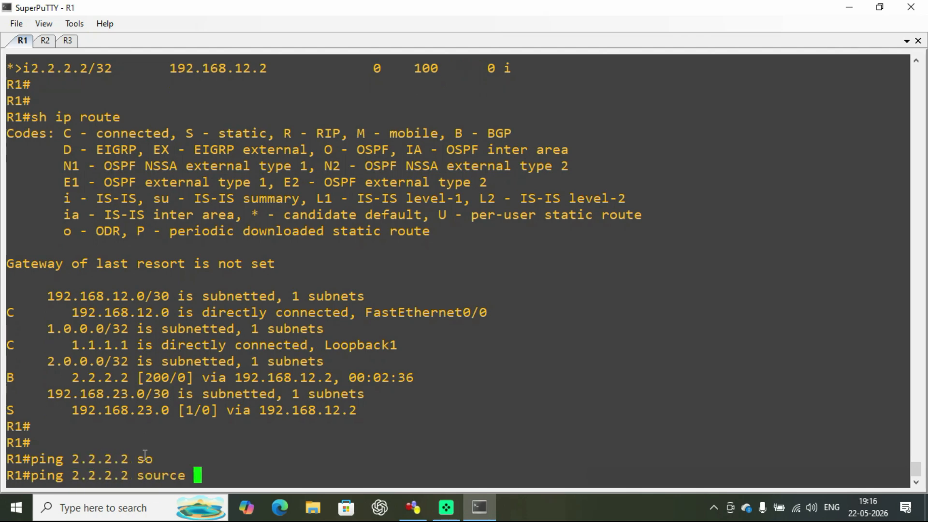
{"action": "type", "text": "1.1.1.1"}
{"action": "key", "text": "Return"}
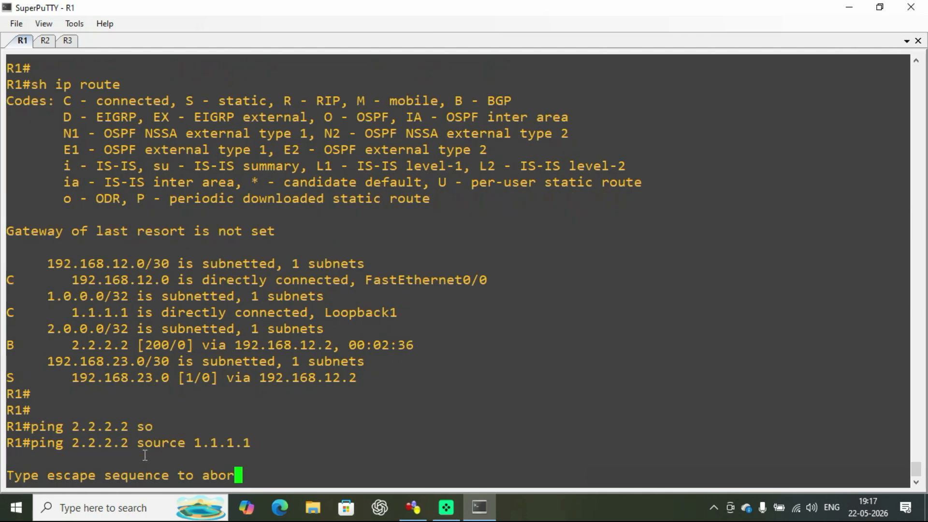
{"action": "key", "text": "Return"}
{"action": "key", "text": "Return"}
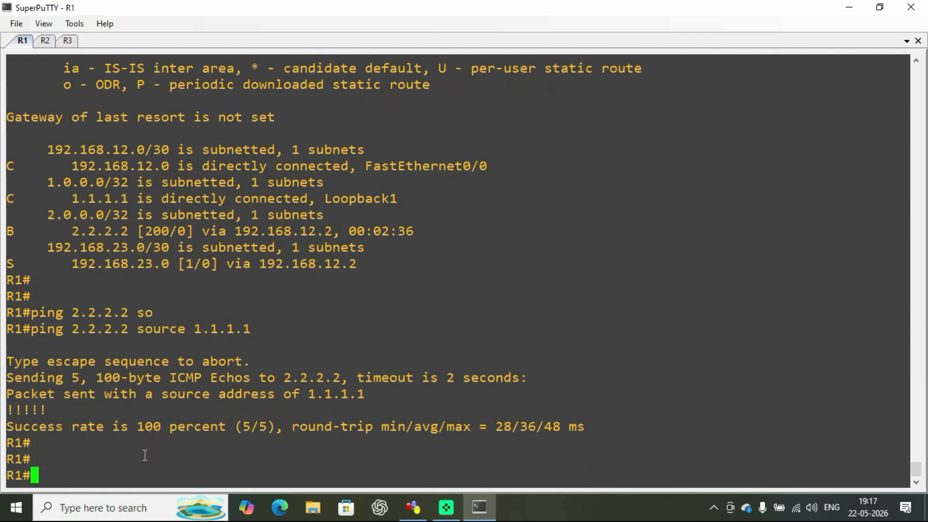
Reuse R1's last ping command with 3.3.3.3 as the destination, keeping source 1.1.1.1
{"action": "key", "text": "Up"}
{"action": "key", "text": "Left"}
{"action": "key", "text": "Left"}
{"action": "key", "text": "Left"}
{"action": "key", "text": "Left"}
{"action": "key", "text": "Left"}
{"action": "key", "text": "Left"}
{"action": "key", "text": "Left"}
{"action": "key", "text": "Left"}
{"action": "key", "text": "Left"}
{"action": "key", "text": "Left"}
{"action": "key", "text": "Left"}
{"action": "key", "text": "Left"}
{"action": "key", "text": "Left"}
{"action": "key", "text": "Left"}
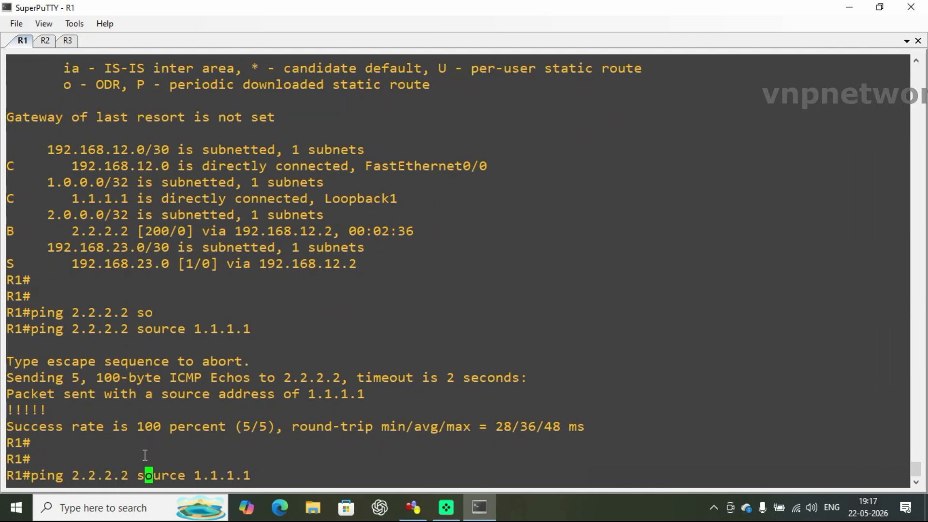
{"action": "key", "text": "BackSpace"}
{"action": "key", "text": "BackSpace"}
{"action": "key", "text": "BackSpace"}
{"action": "key", "text": "BackSpace"}
{"action": "key", "text": "BackSpace"}
{"action": "key", "text": "BackSpace"}
{"action": "key", "text": "BackSpace"}
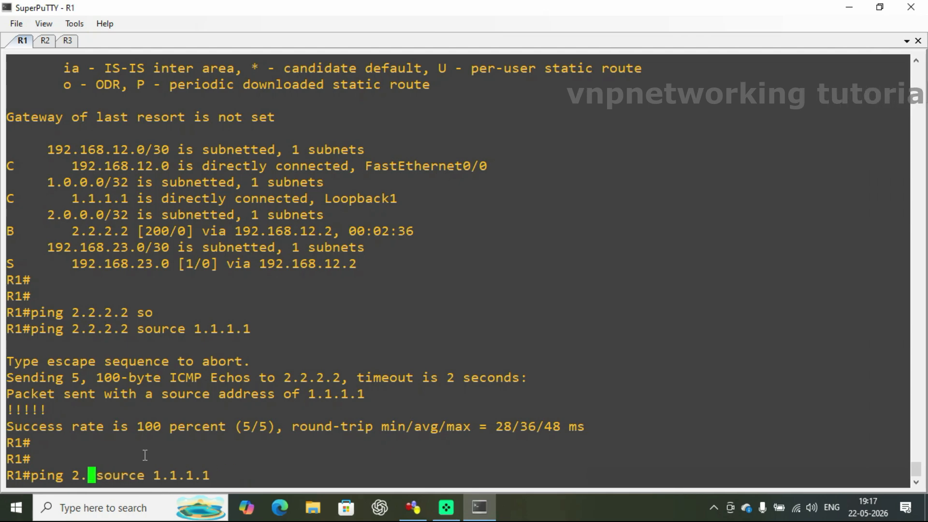
{"action": "type", "text": "3"}
{"action": "key", "text": "Right"}
{"action": "key", "text": "Right"}
{"action": "key", "text": "Right"}
{"action": "key", "text": "Right"}
{"action": "key", "text": "Right"}
{"action": "key", "text": "Right"}
{"action": "key", "text": "Right"}
{"action": "key", "text": "Right"}
{"action": "key", "text": "Right"}
{"action": "key", "text": "Right"}
{"action": "key", "text": "Right"}
{"action": "key", "text": "Right"}
{"action": "key", "text": "Right"}
{"action": "key", "text": "Right"}
{"action": "key", "text": "Right"}
{"action": "key", "text": "Left"}
{"action": "key", "text": "Left"}
{"action": "key", "text": "Left"}
{"action": "key", "text": "Left"}
{"action": "key", "text": "Left"}
{"action": "key", "text": "Left"}
{"action": "key", "text": "Left"}
{"action": "key", "text": "Left"}
{"action": "key", "text": "Left"}
{"action": "key", "text": "Left"}
{"action": "key", "text": "Left"}
{"action": "key", "text": "Left"}
{"action": "key", "text": "Left"}
{"action": "key", "text": "Left"}
{"action": "key", "text": "Left"}
{"action": "type", "text": ".3.3.3"}
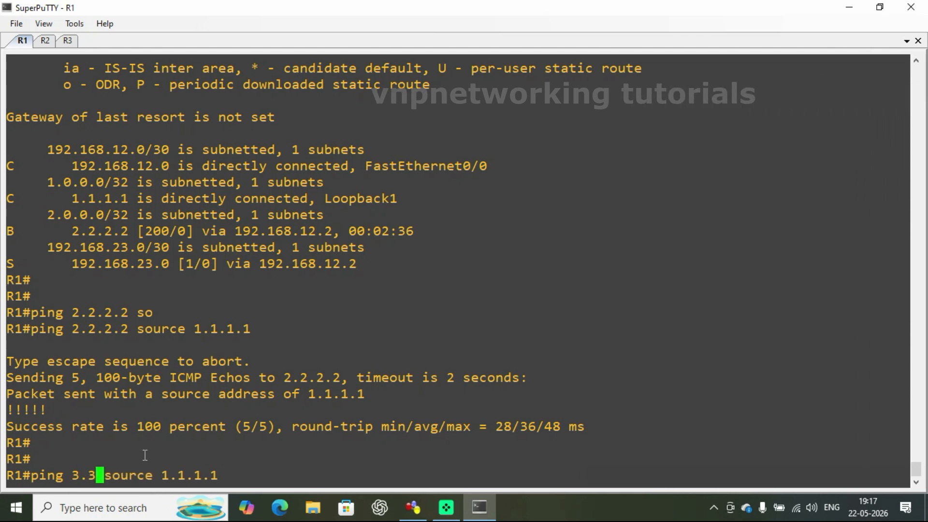
{"action": "key", "text": "Return"}
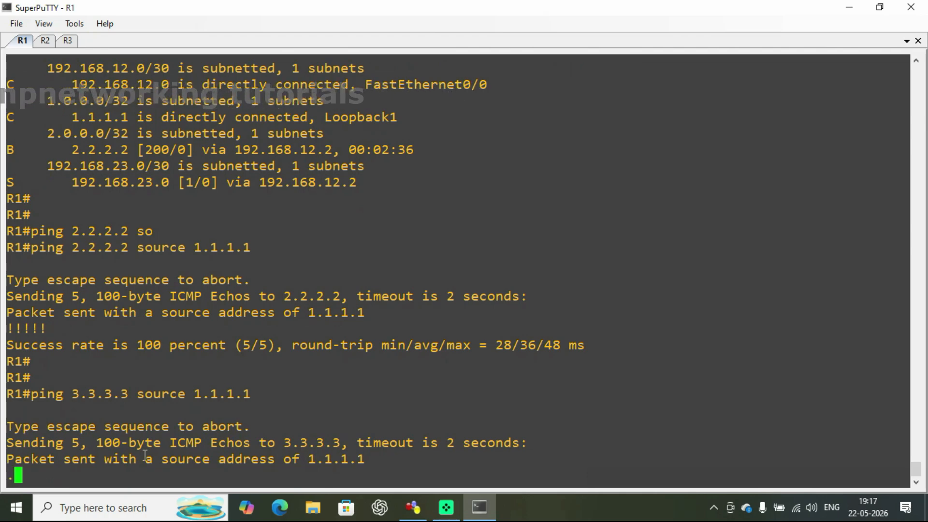
Examine the connected, BGP and static entries in R1's earlier routing table output and compare them with the GNS3 topology
{"action": "scroll", "coordinate": [155, 368], "scroll_direction": "up", "scroll_amount": 7}
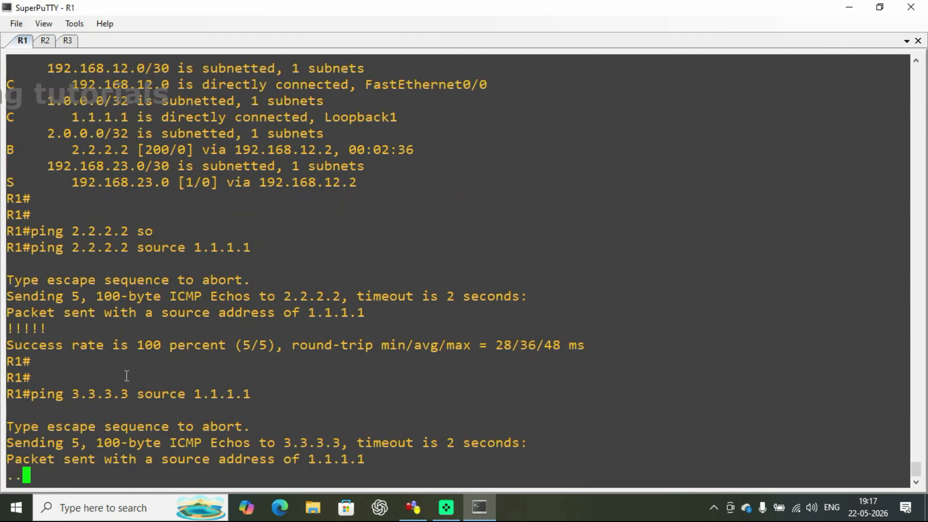
{"action": "scroll", "coordinate": [138, 296], "scroll_direction": "up", "scroll_amount": 4}
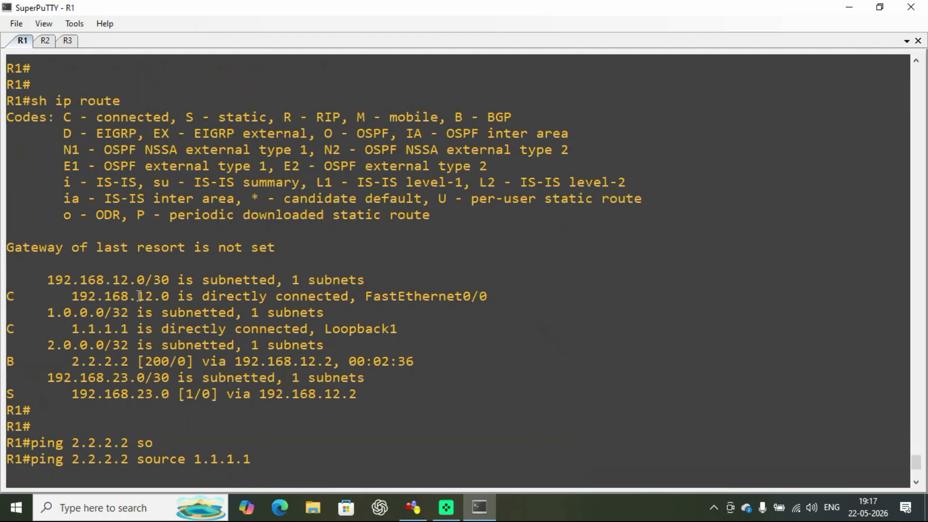
{"action": "left_click_drag", "start_coordinate": [35, 272], "coordinate": [108, 332]}
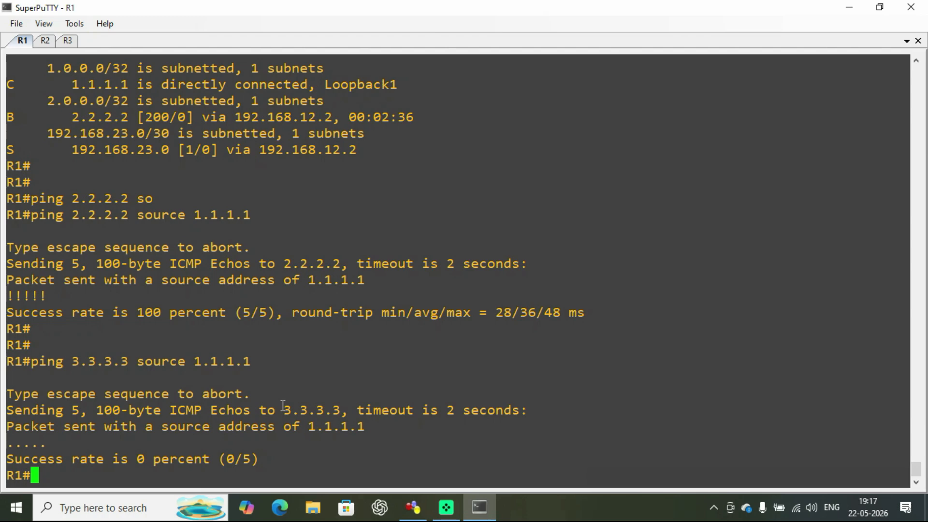
{"action": "scroll", "coordinate": [283, 406], "scroll_direction": "up", "scroll_amount": 12}
{"action": "scroll", "coordinate": [283, 406], "scroll_direction": "down", "scroll_amount": 9}
{"action": "left_click_drag", "start_coordinate": [15, 244], "coordinate": [370, 362]}
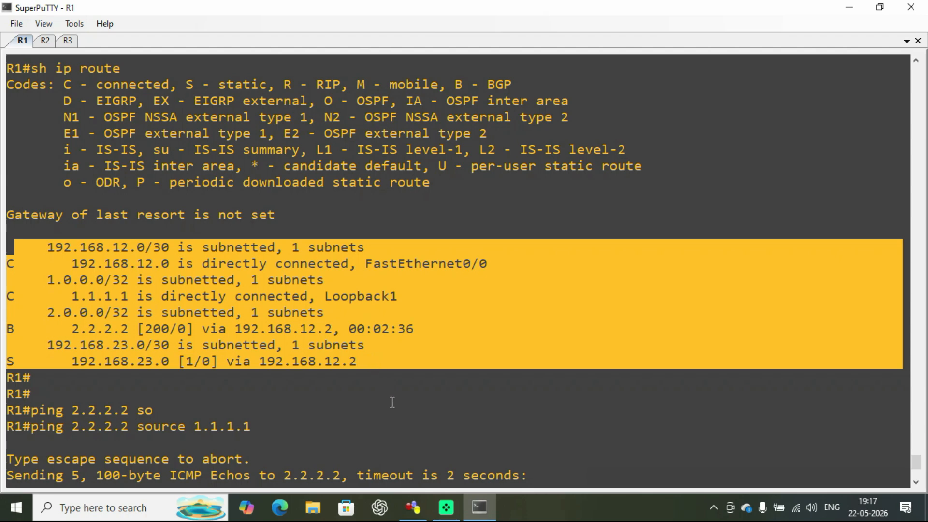
{"action": "left_click", "coordinate": [413, 507]}
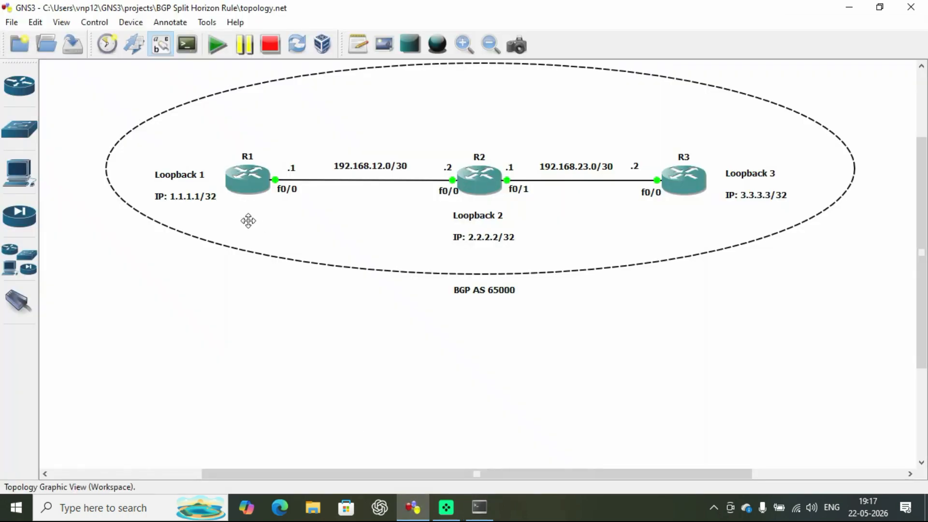